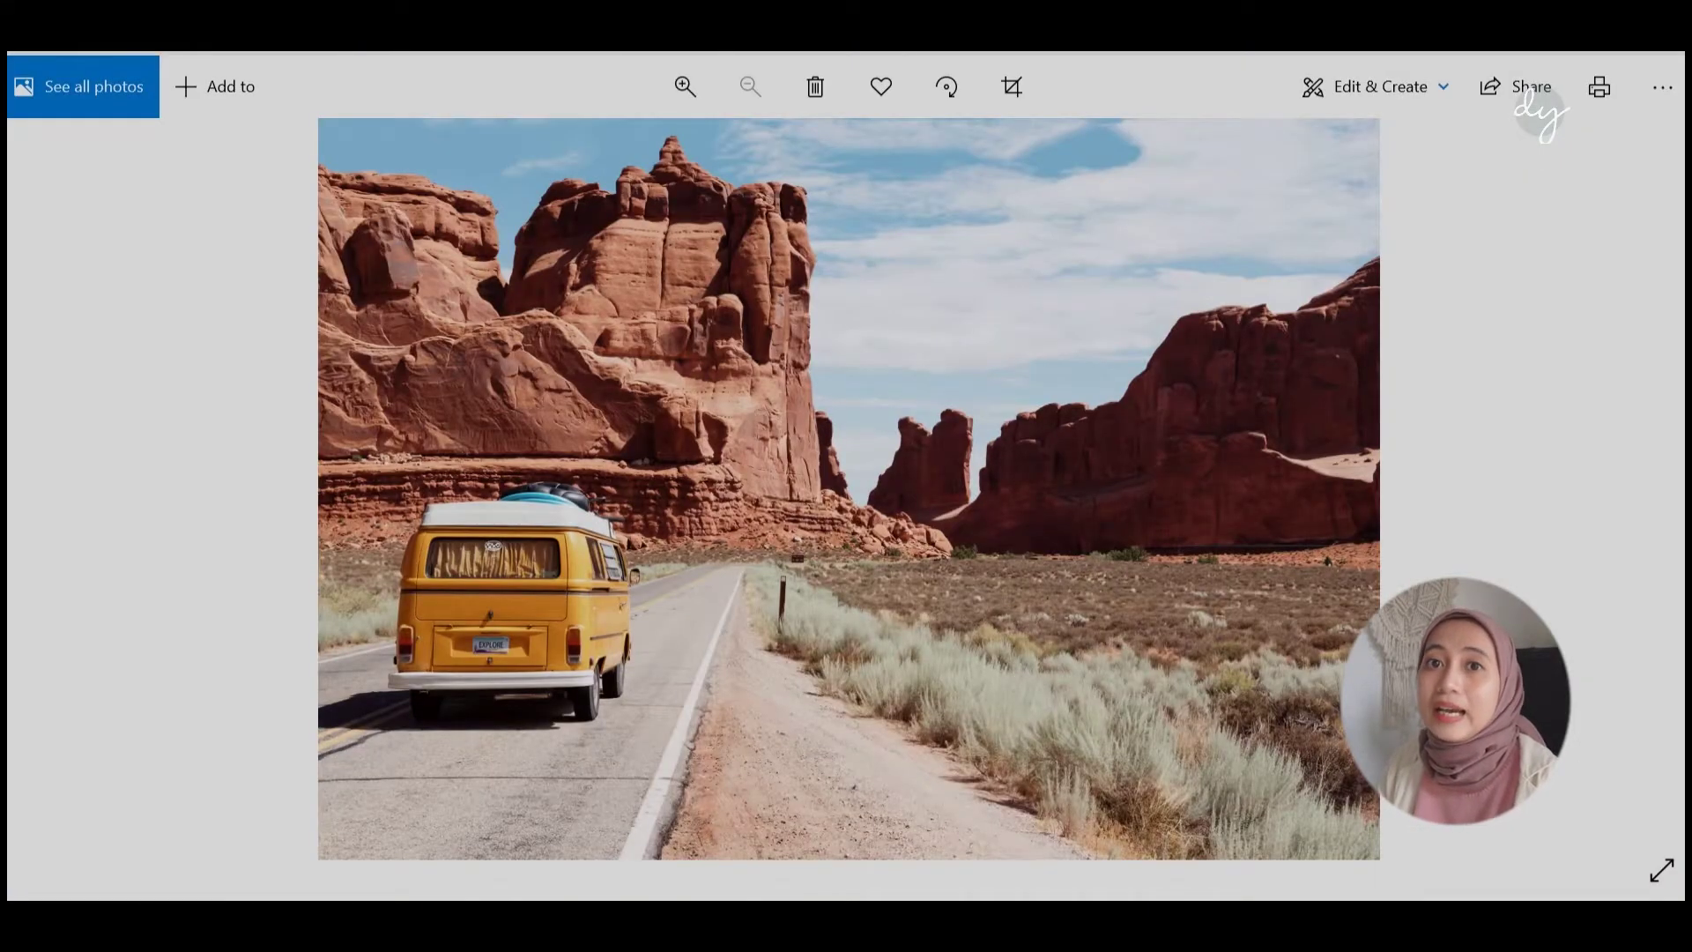
Examine the desert road photo with the yellow van up close and return to a wider view.
left_click(685, 85)
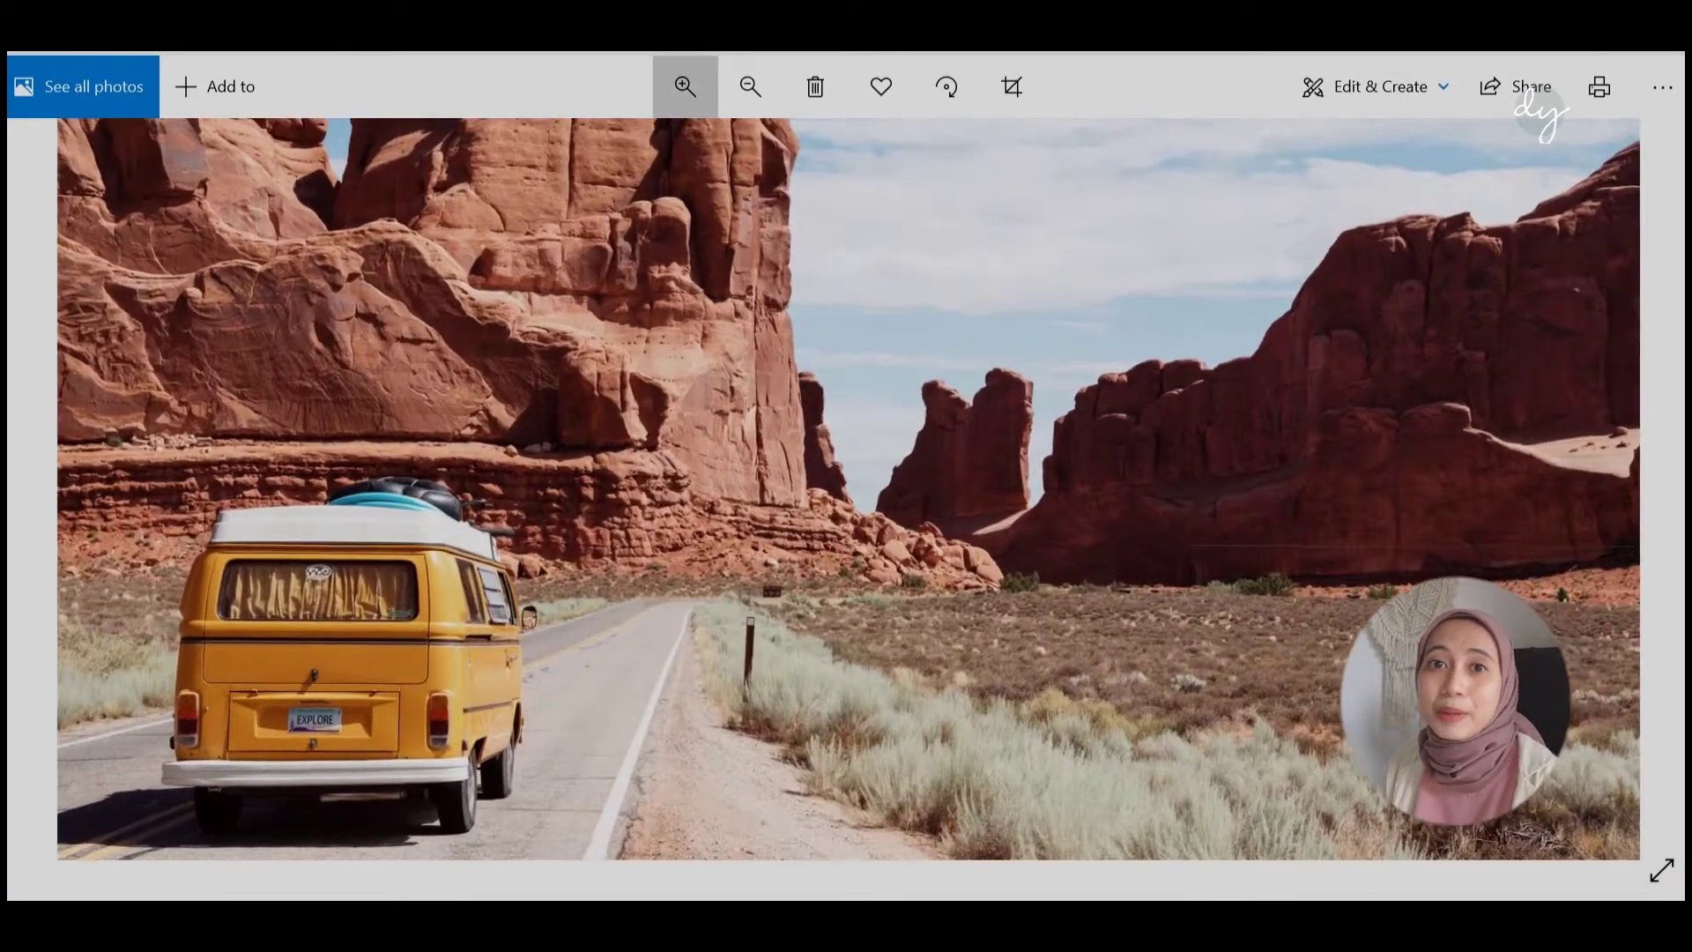
scroll(847, 490, "up", 3)
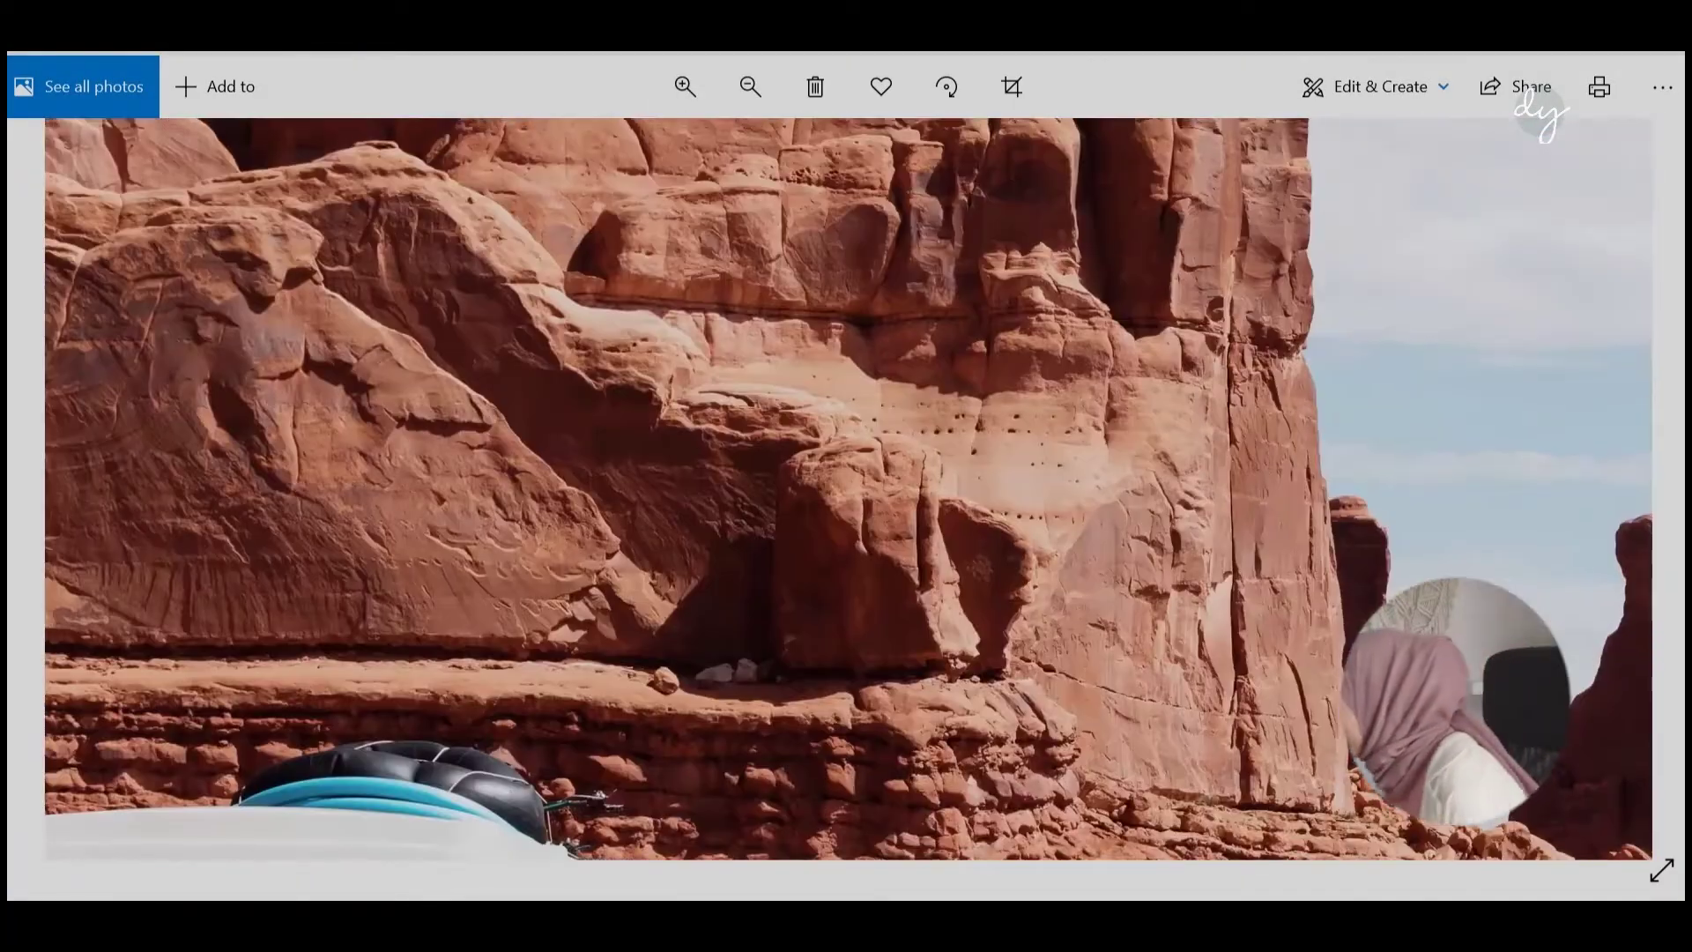
scroll(847, 489, "down", 3)
left_click(750, 85)
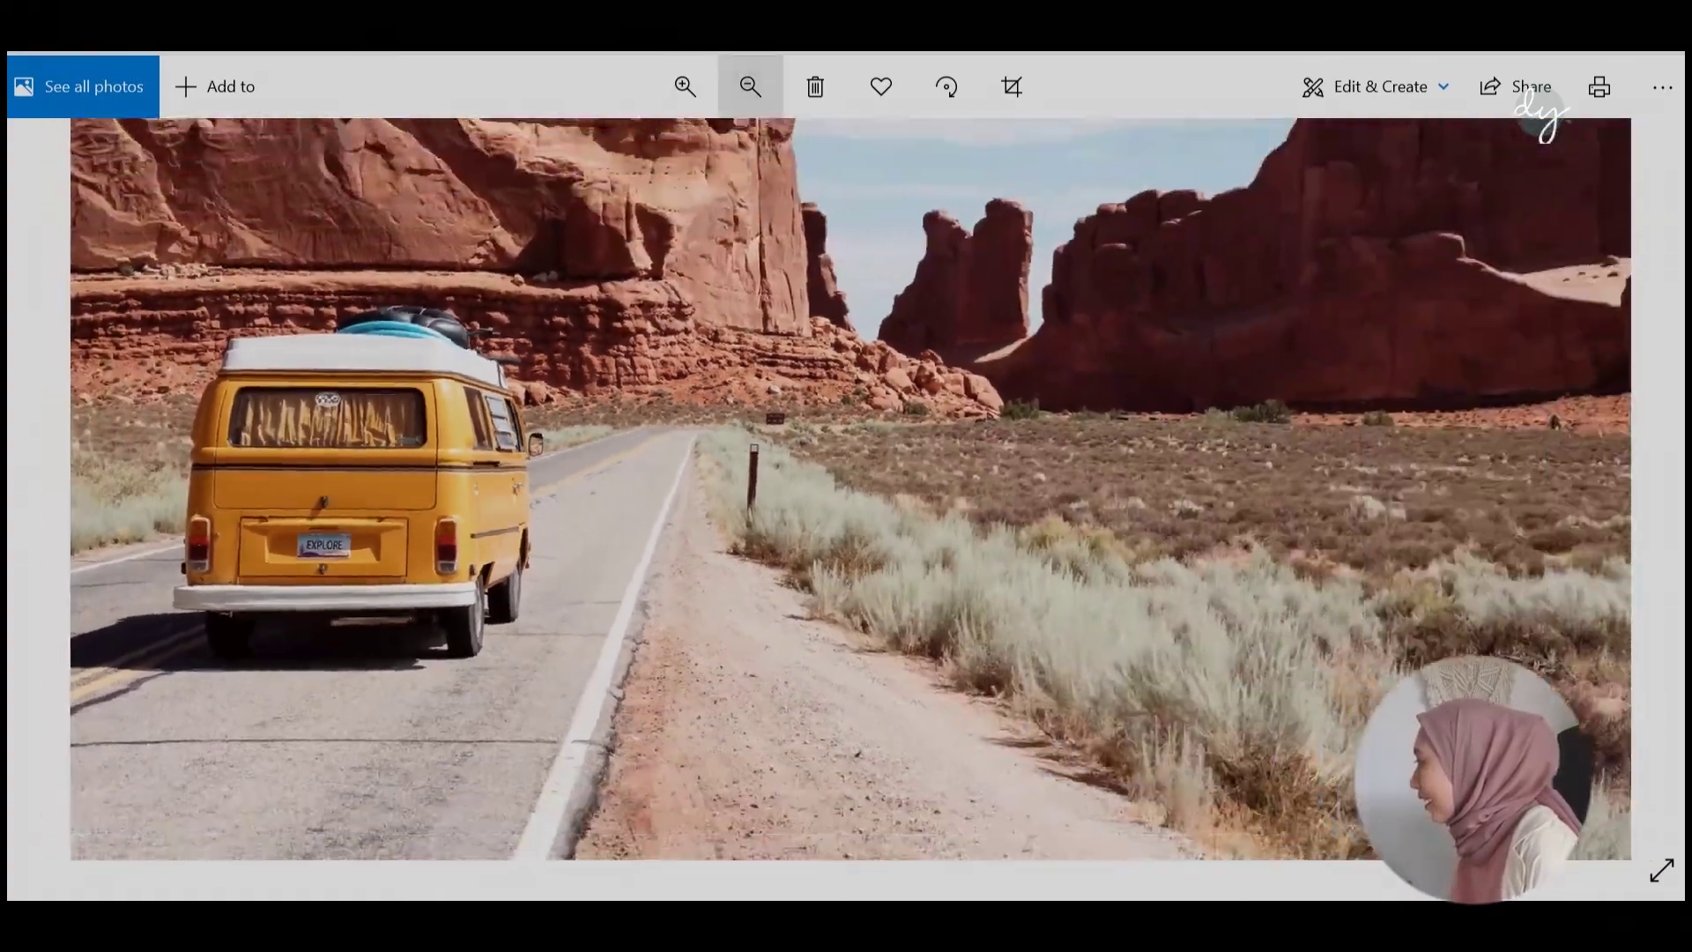
left_click(750, 85)
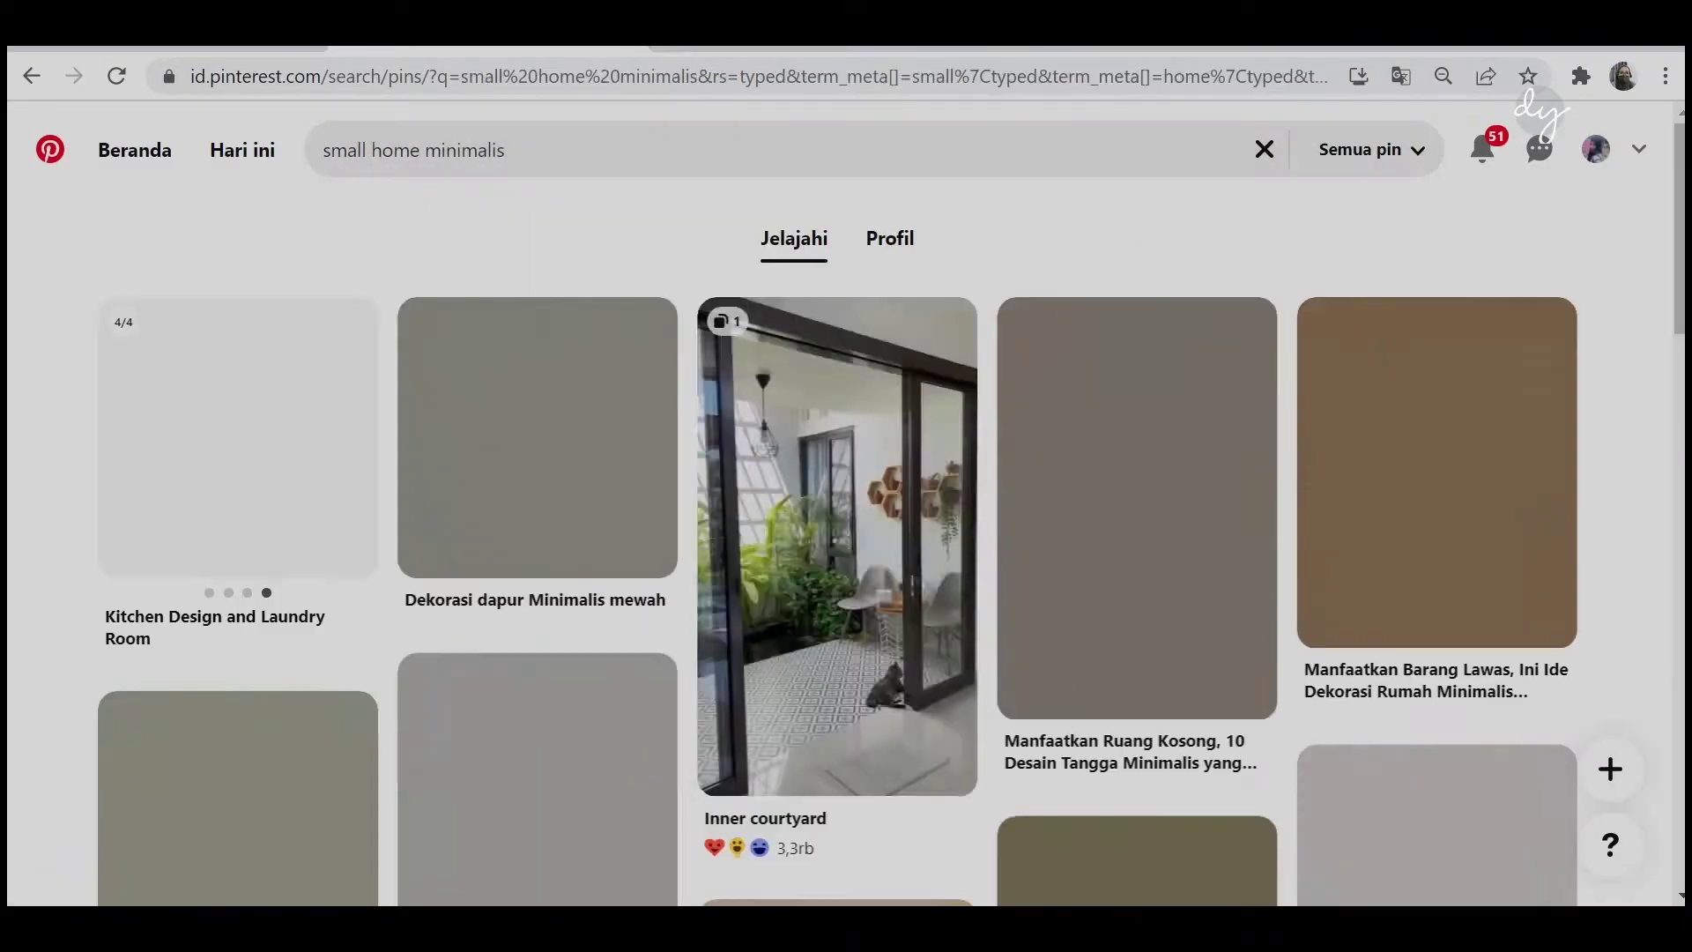
On Pinterest, look through the "small home minimalis" results, open the Japanese minimalist house pin, and go back.
scroll(846, 565, "down", 15)
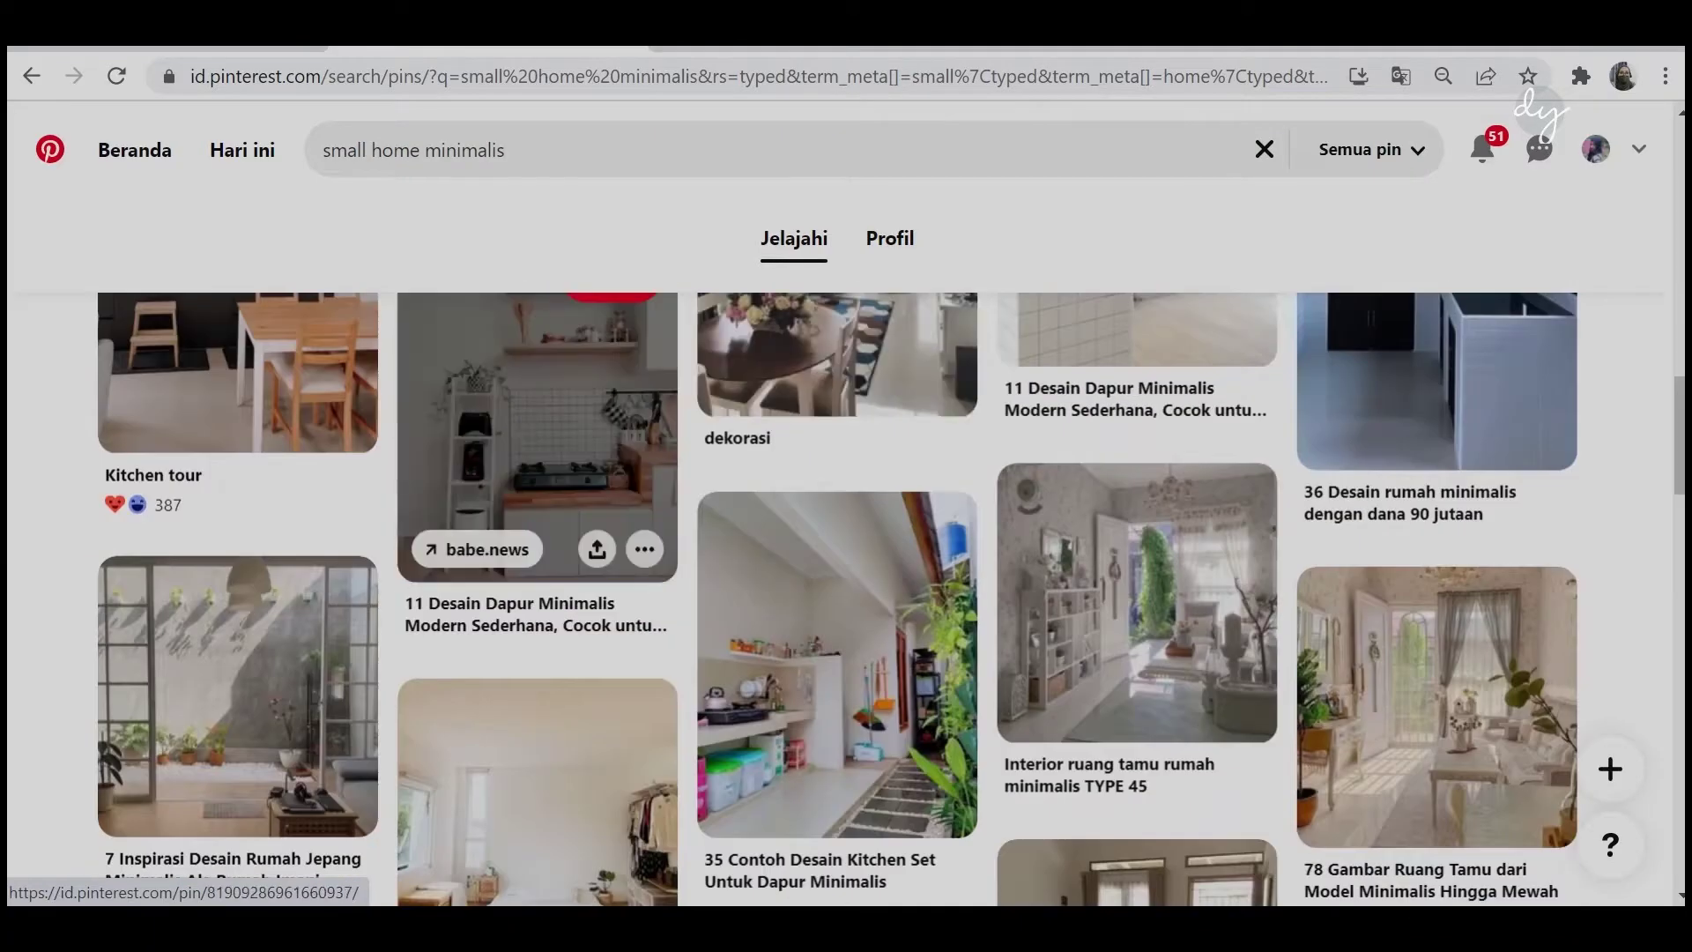
left_click(238, 642)
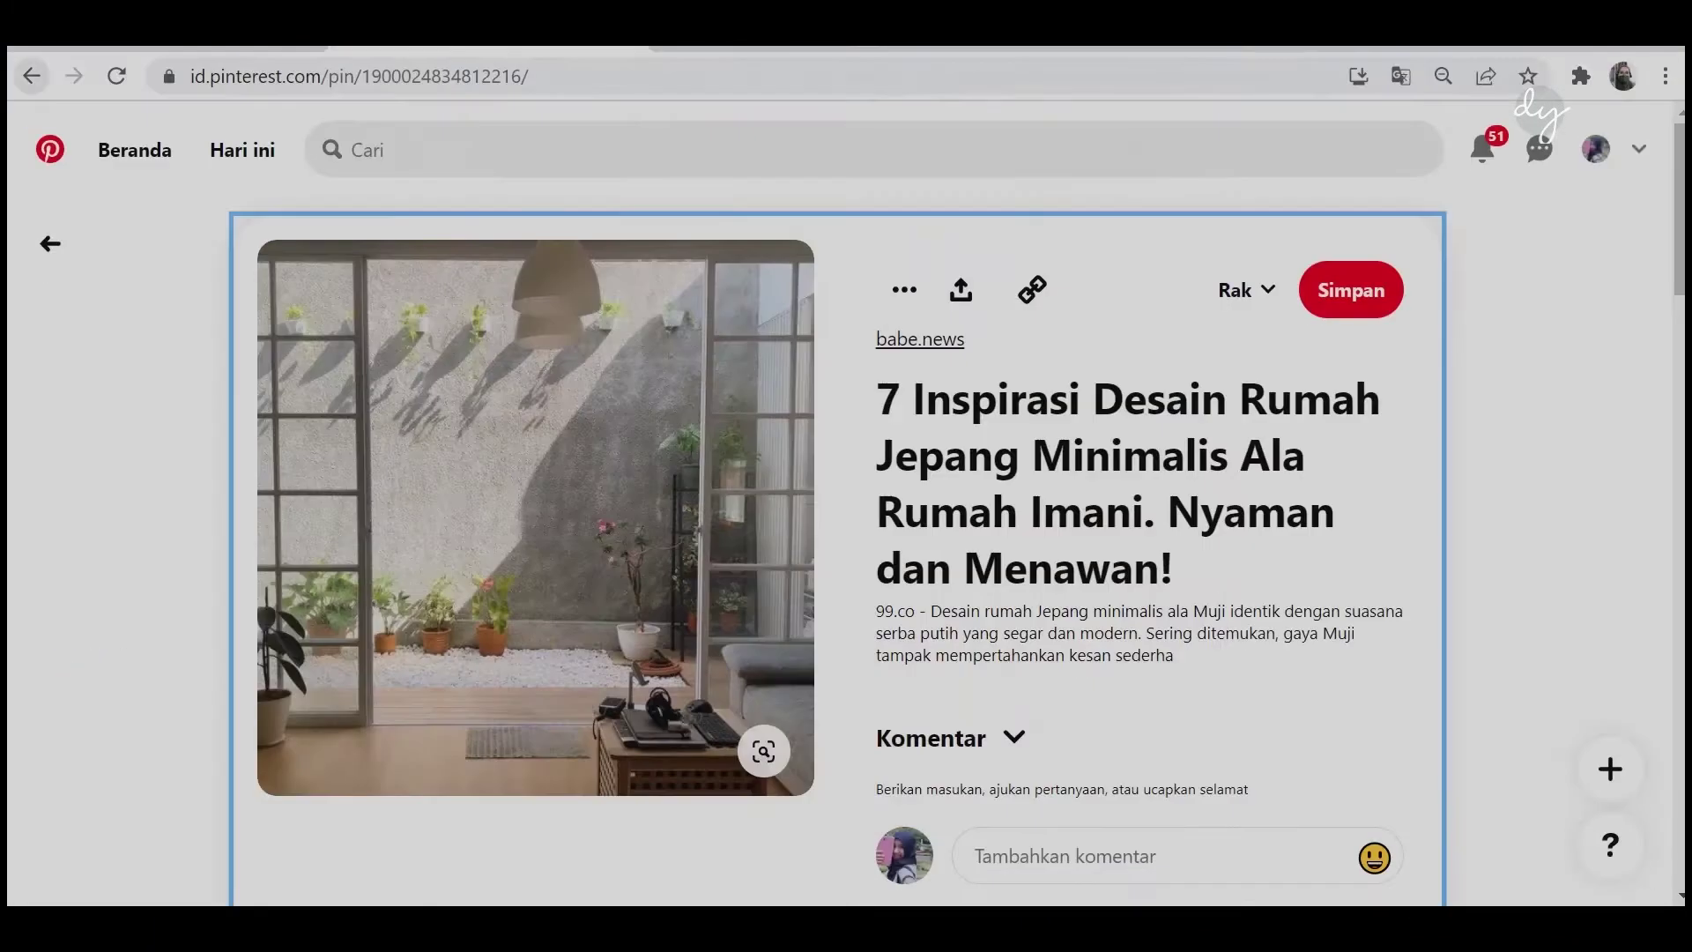
left_click(31, 76)
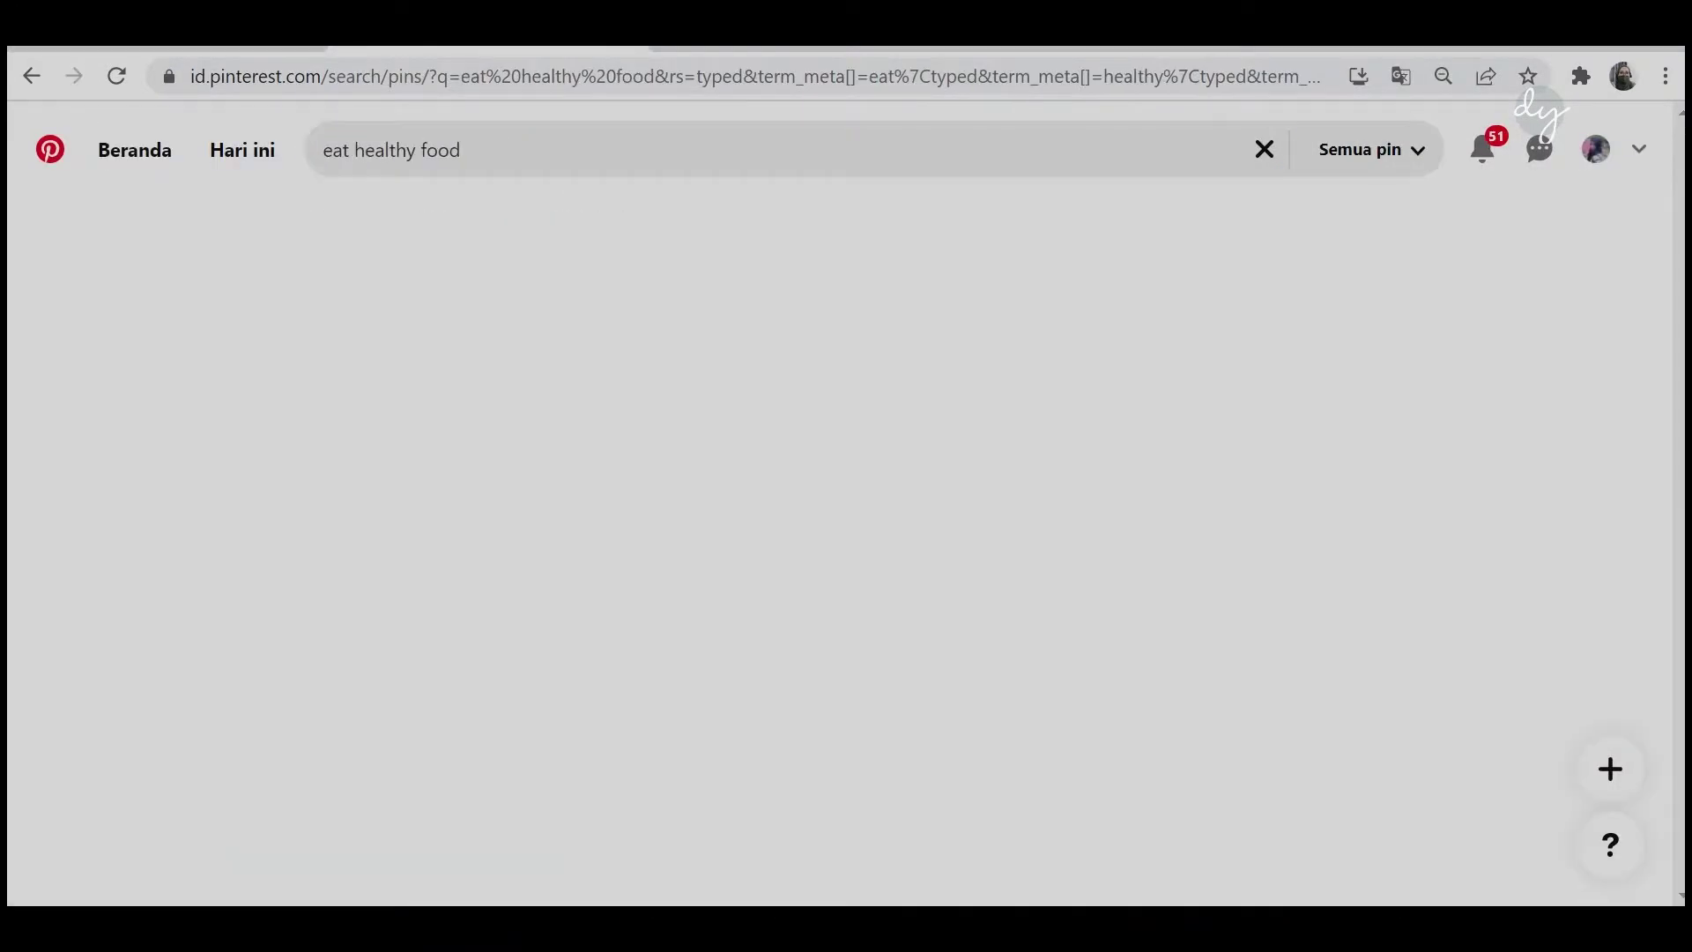
Look through the "eat healthy food" results, open a meal pin, and return to the results.
scroll(1137, 529, "down", 10)
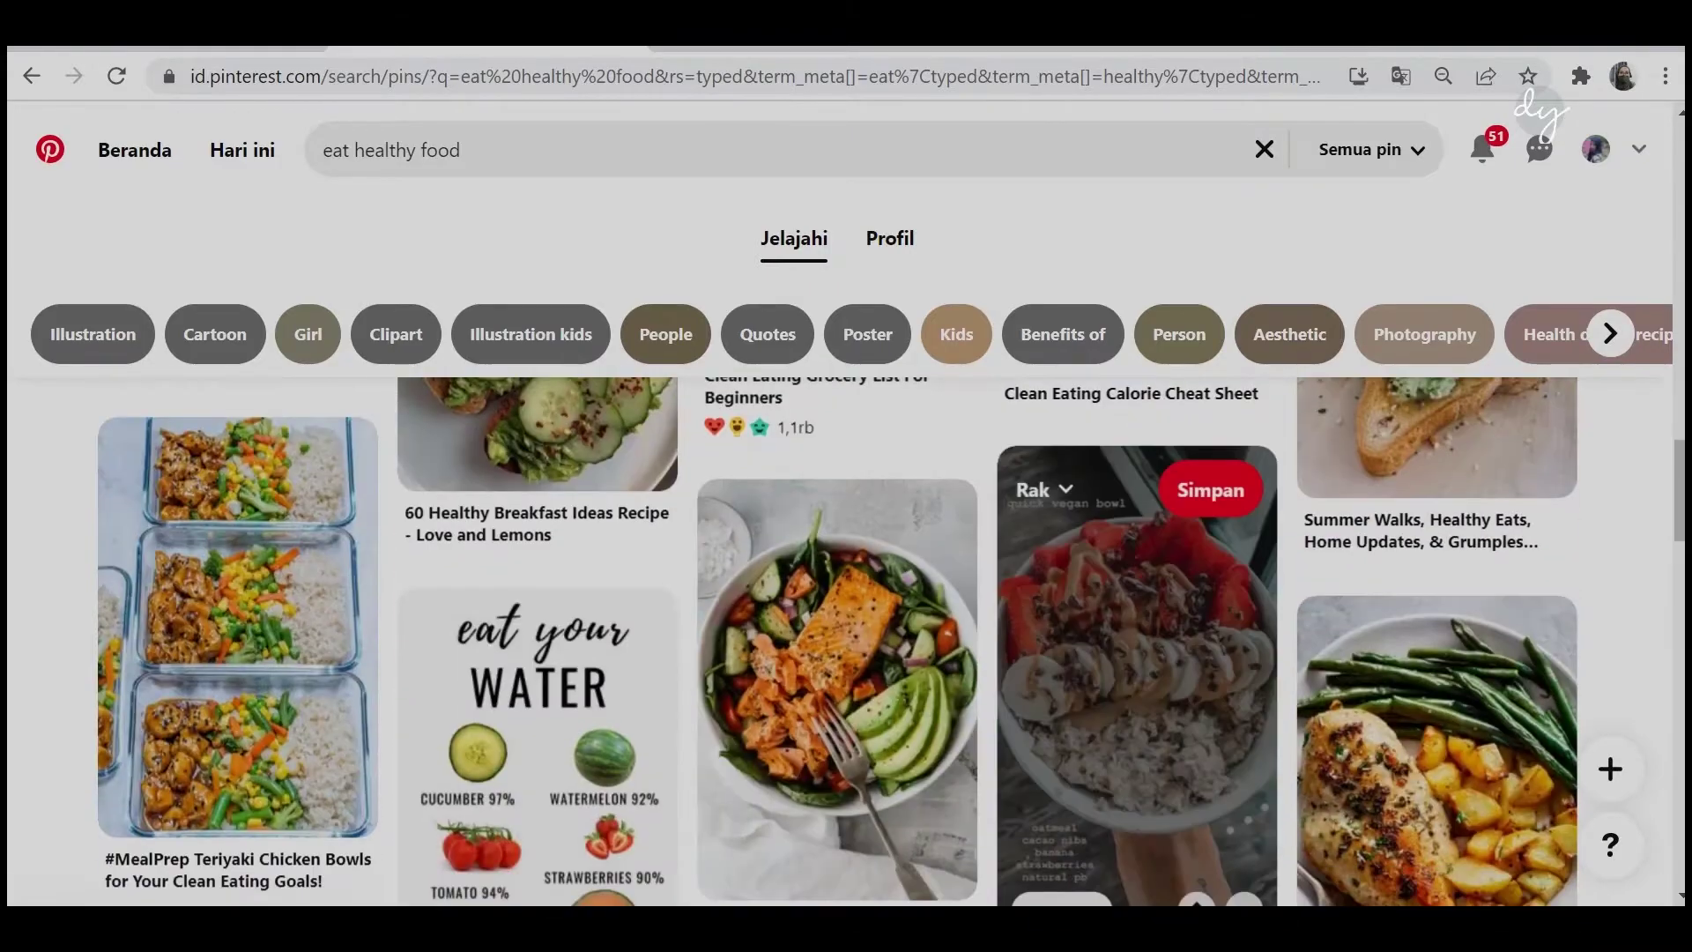
left_click(1436, 749)
right_click(699, 441)
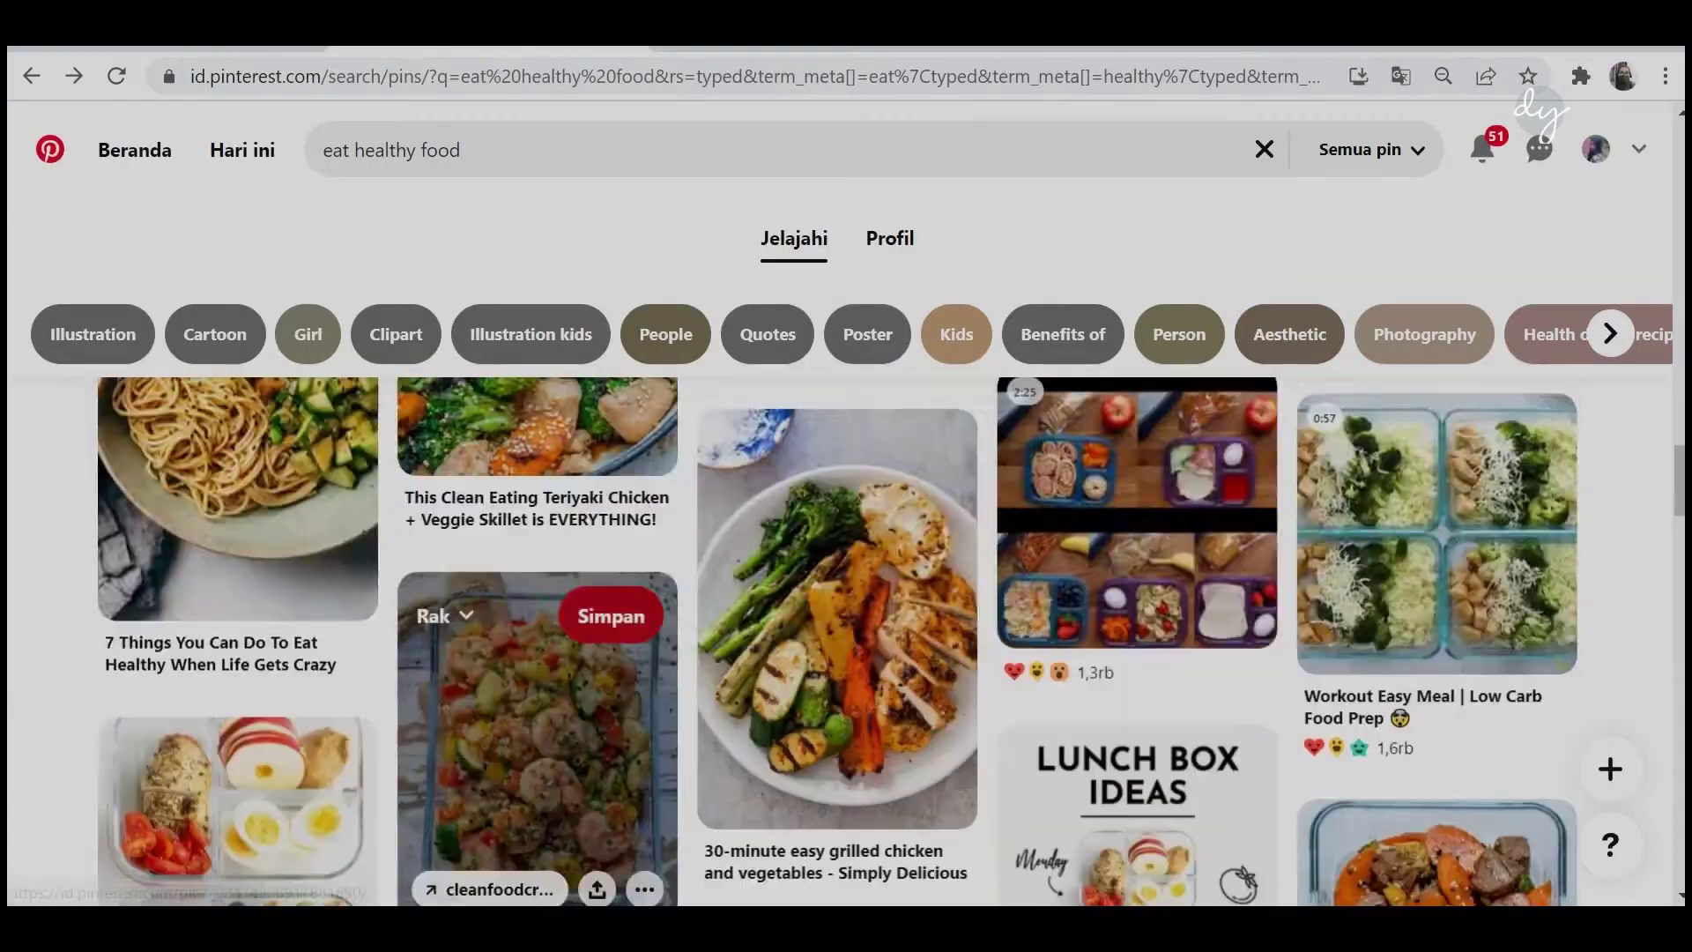
Search Pinterest for "workout daily".
left_click(617, 149)
type("workout daily")
key("Return")
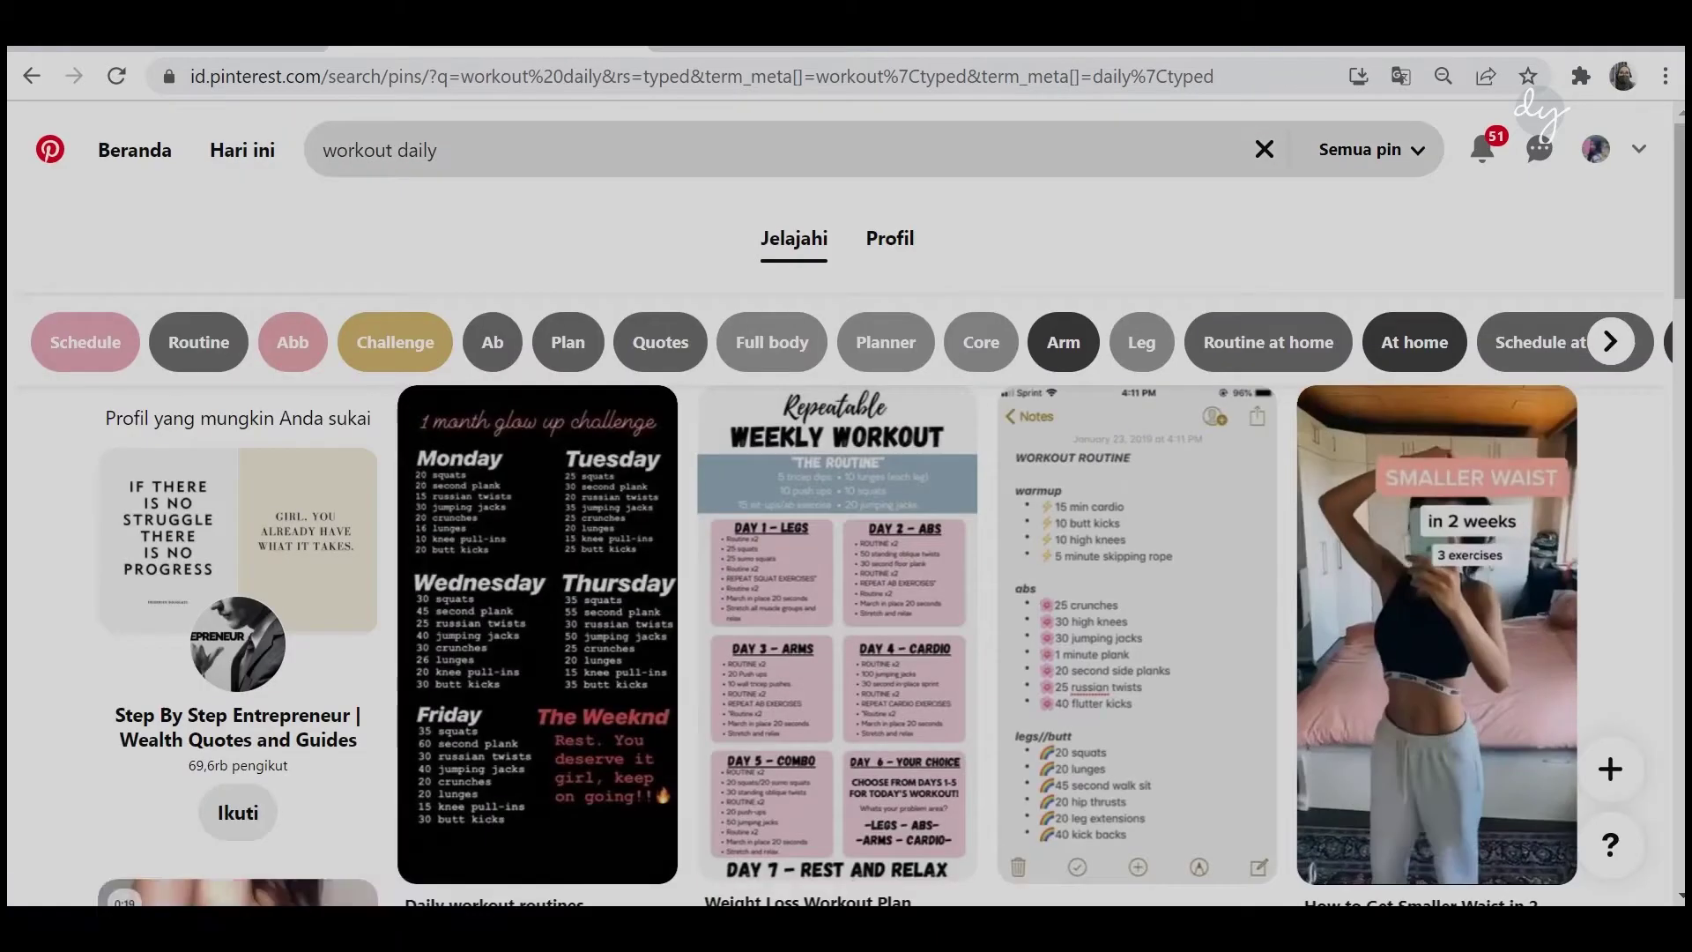
Search for "yoga workout" on Pinterest and Unsplash and browse the resulting images.
key("ctrl+a")
type("yoga workout")
key("Return")
scroll(846, 528, "down", 5)
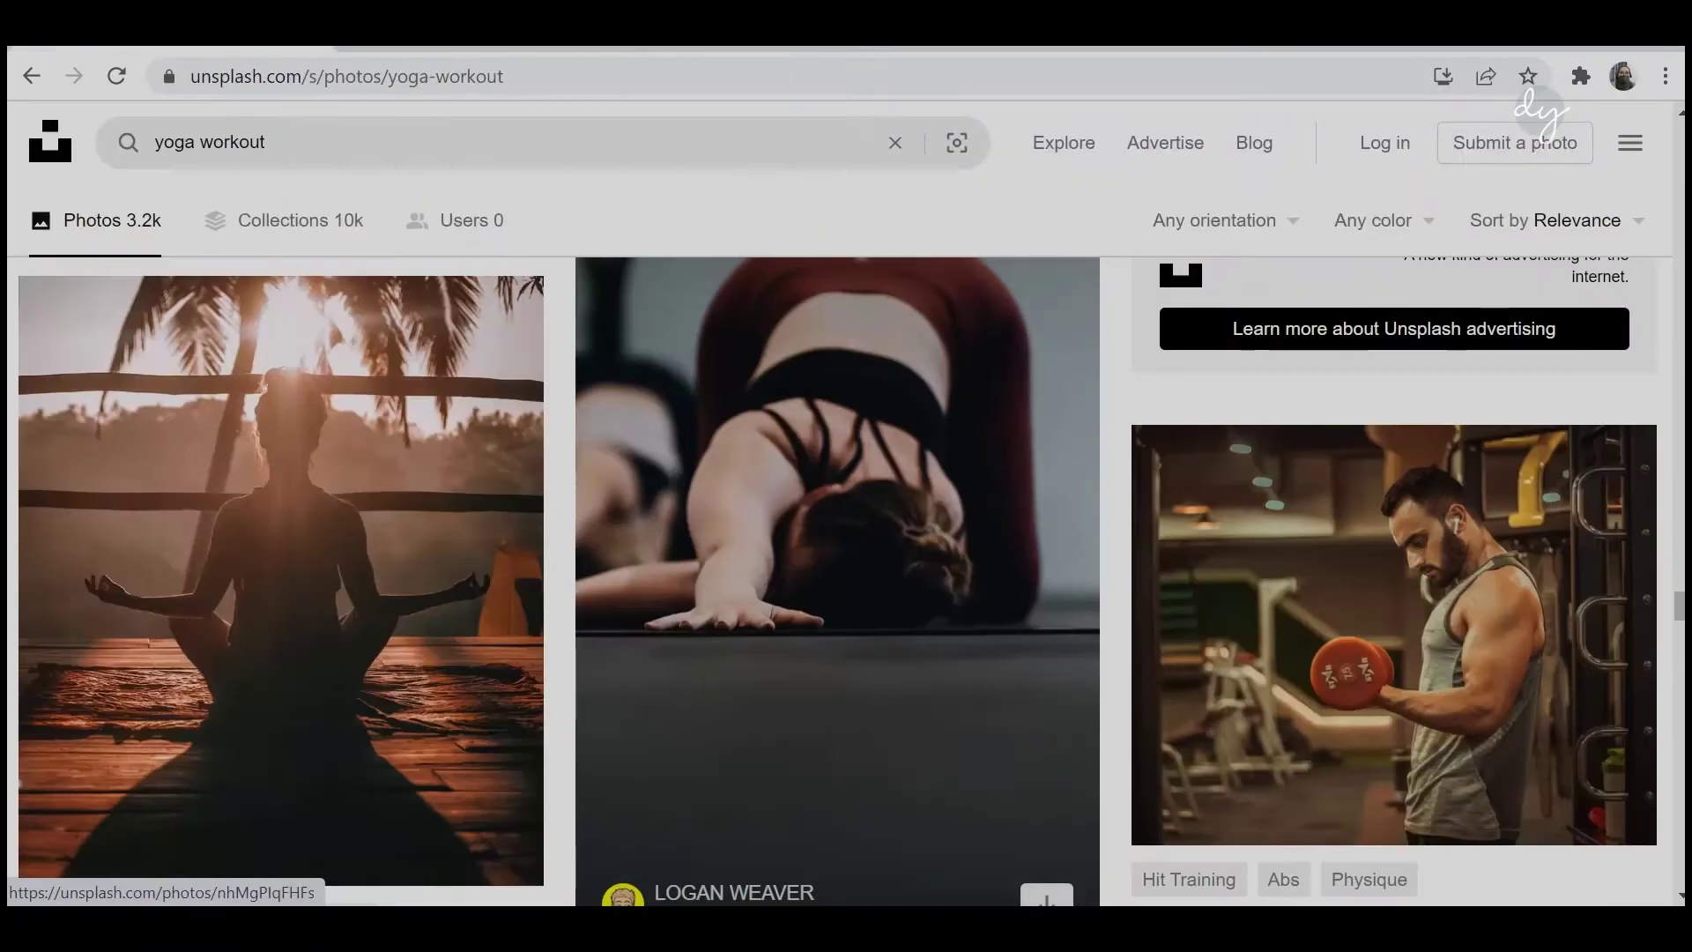
left_click(280, 581)
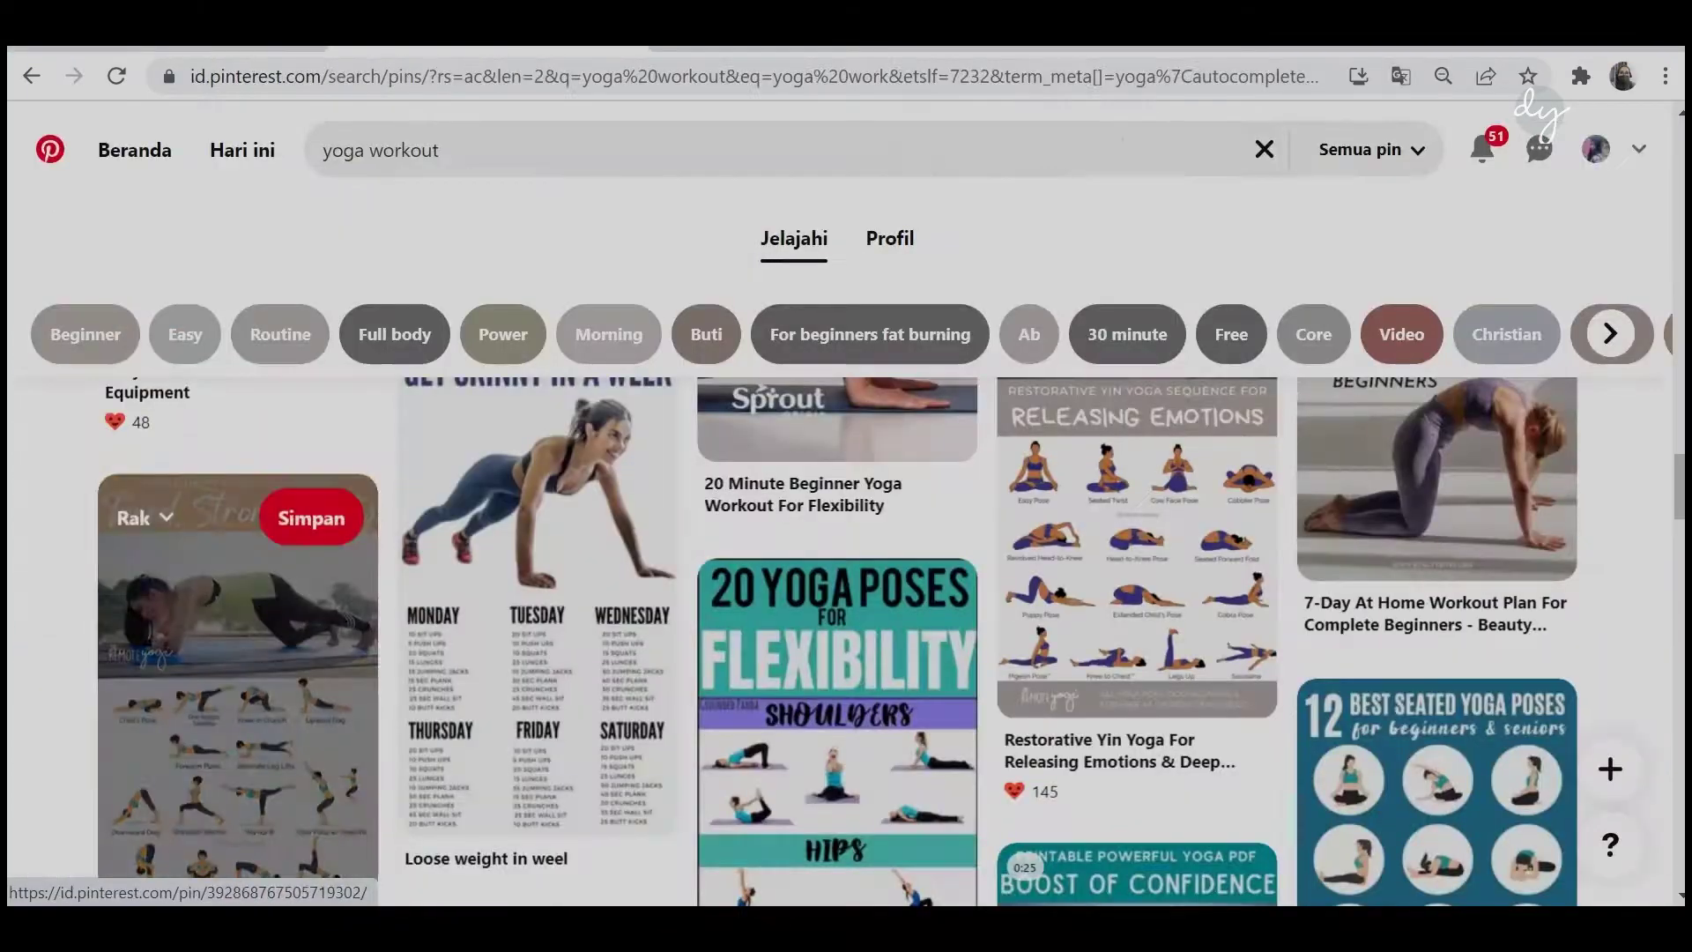
Search Pinterest for "meditation mindfulness quotes".
type("medi")
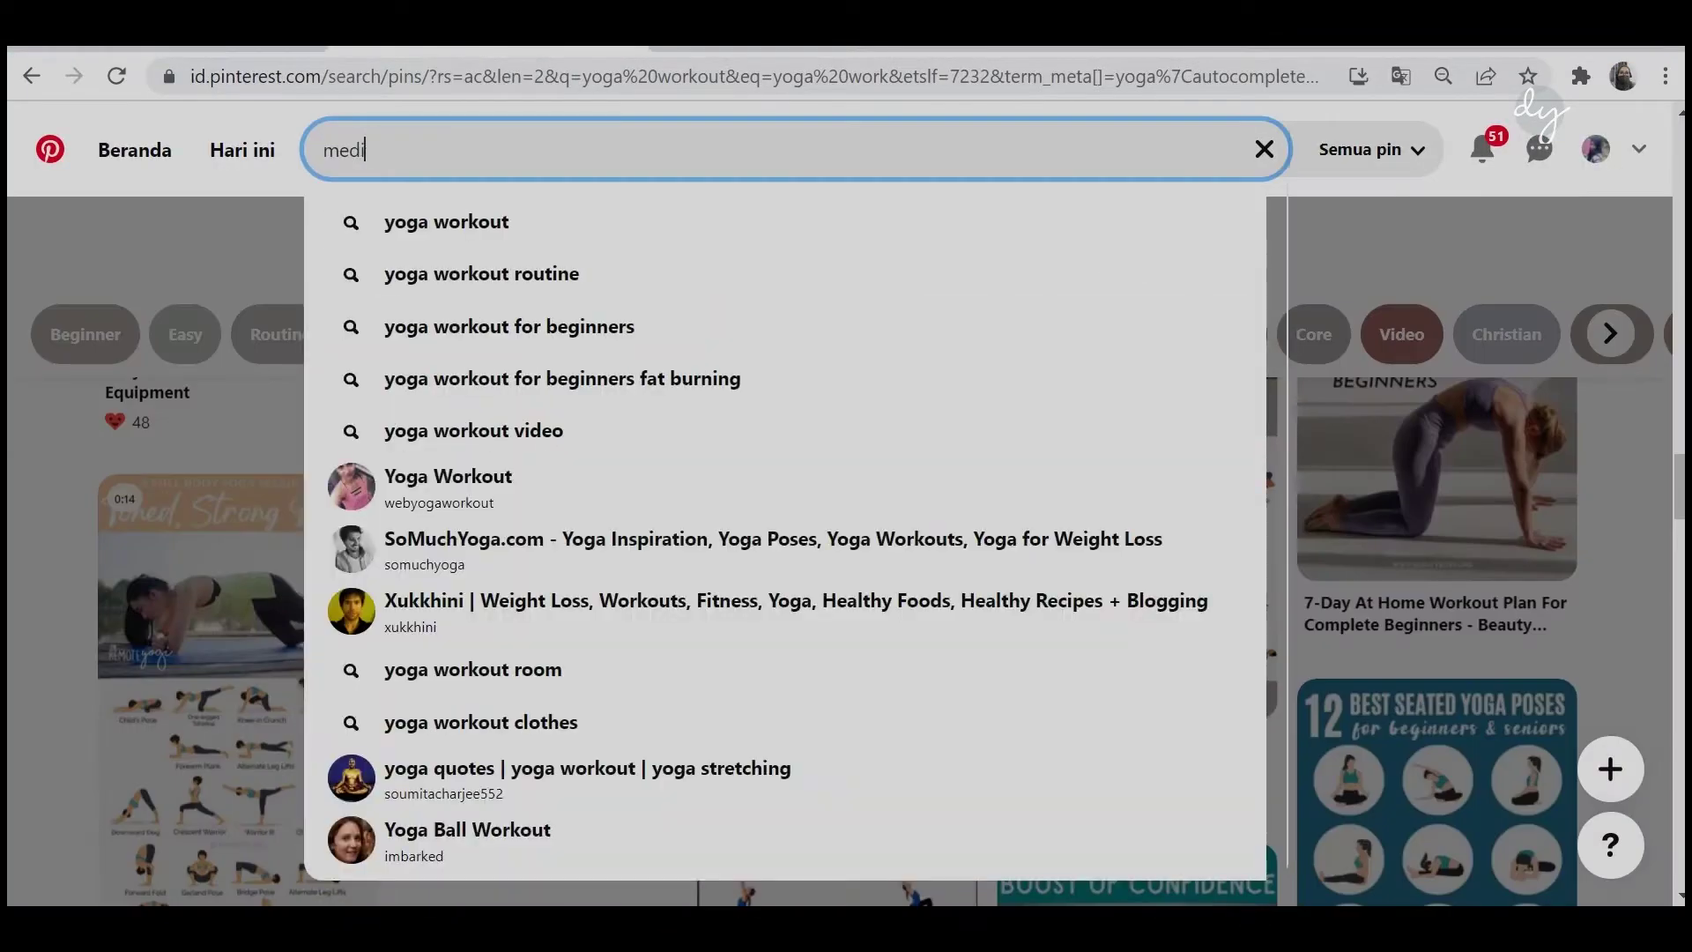
type("tation mindfulness quotes")
key("Return")
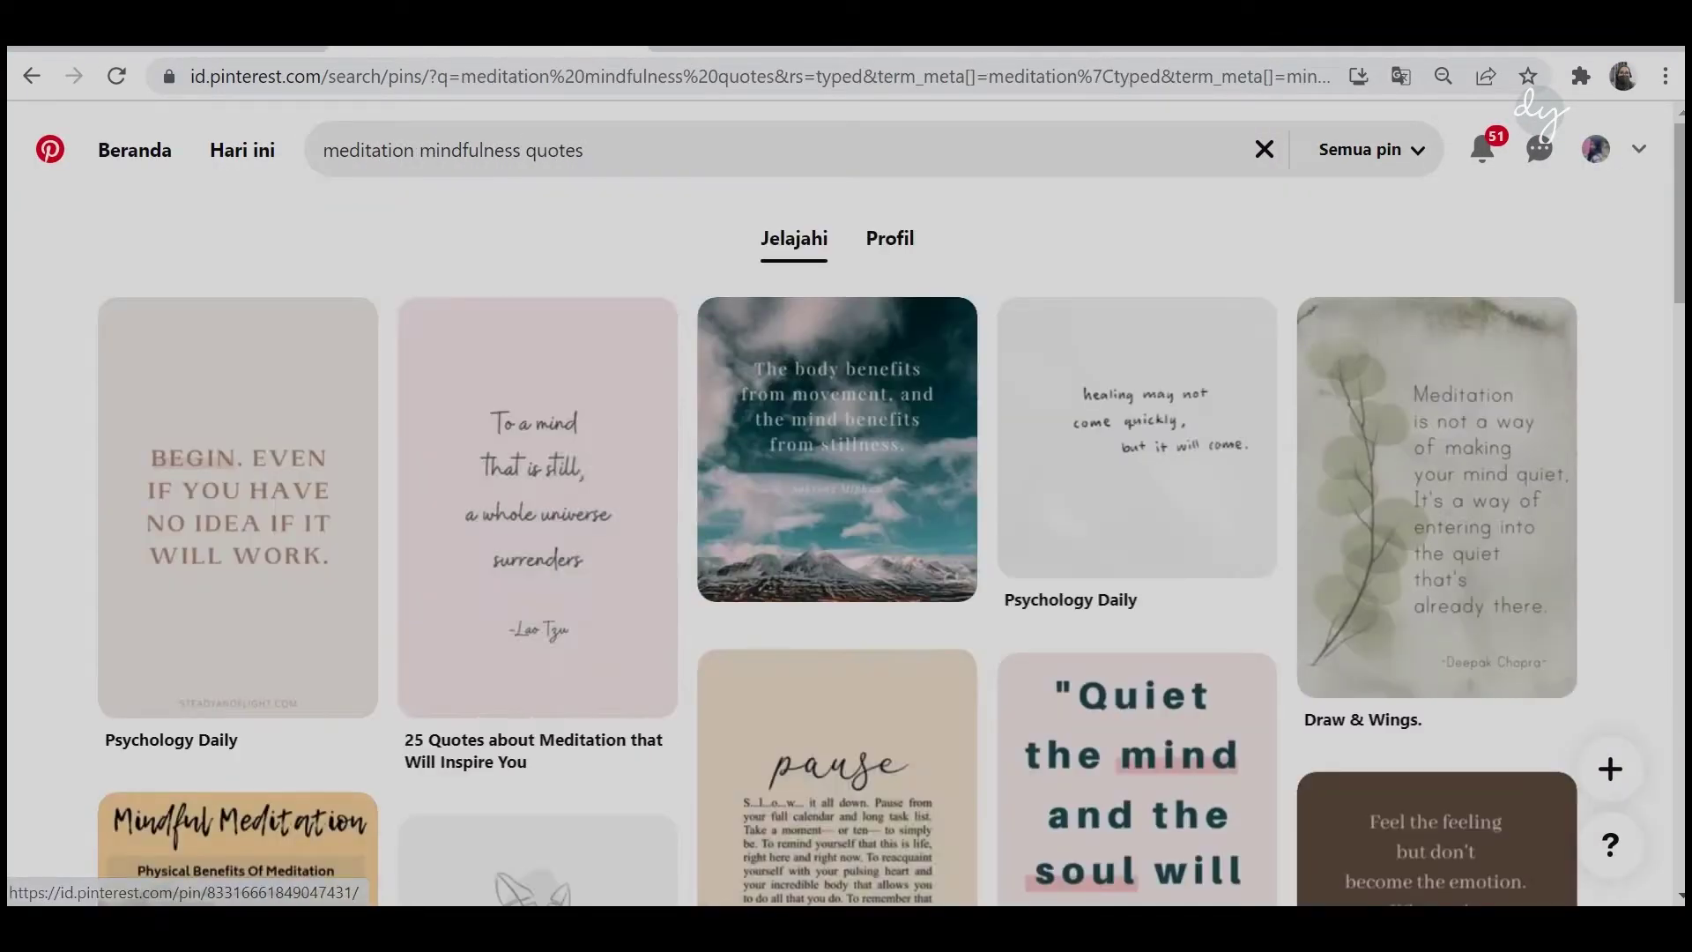
Open a quote pin and look through the similar quote designs suggested beneath it.
left_click(226, 812)
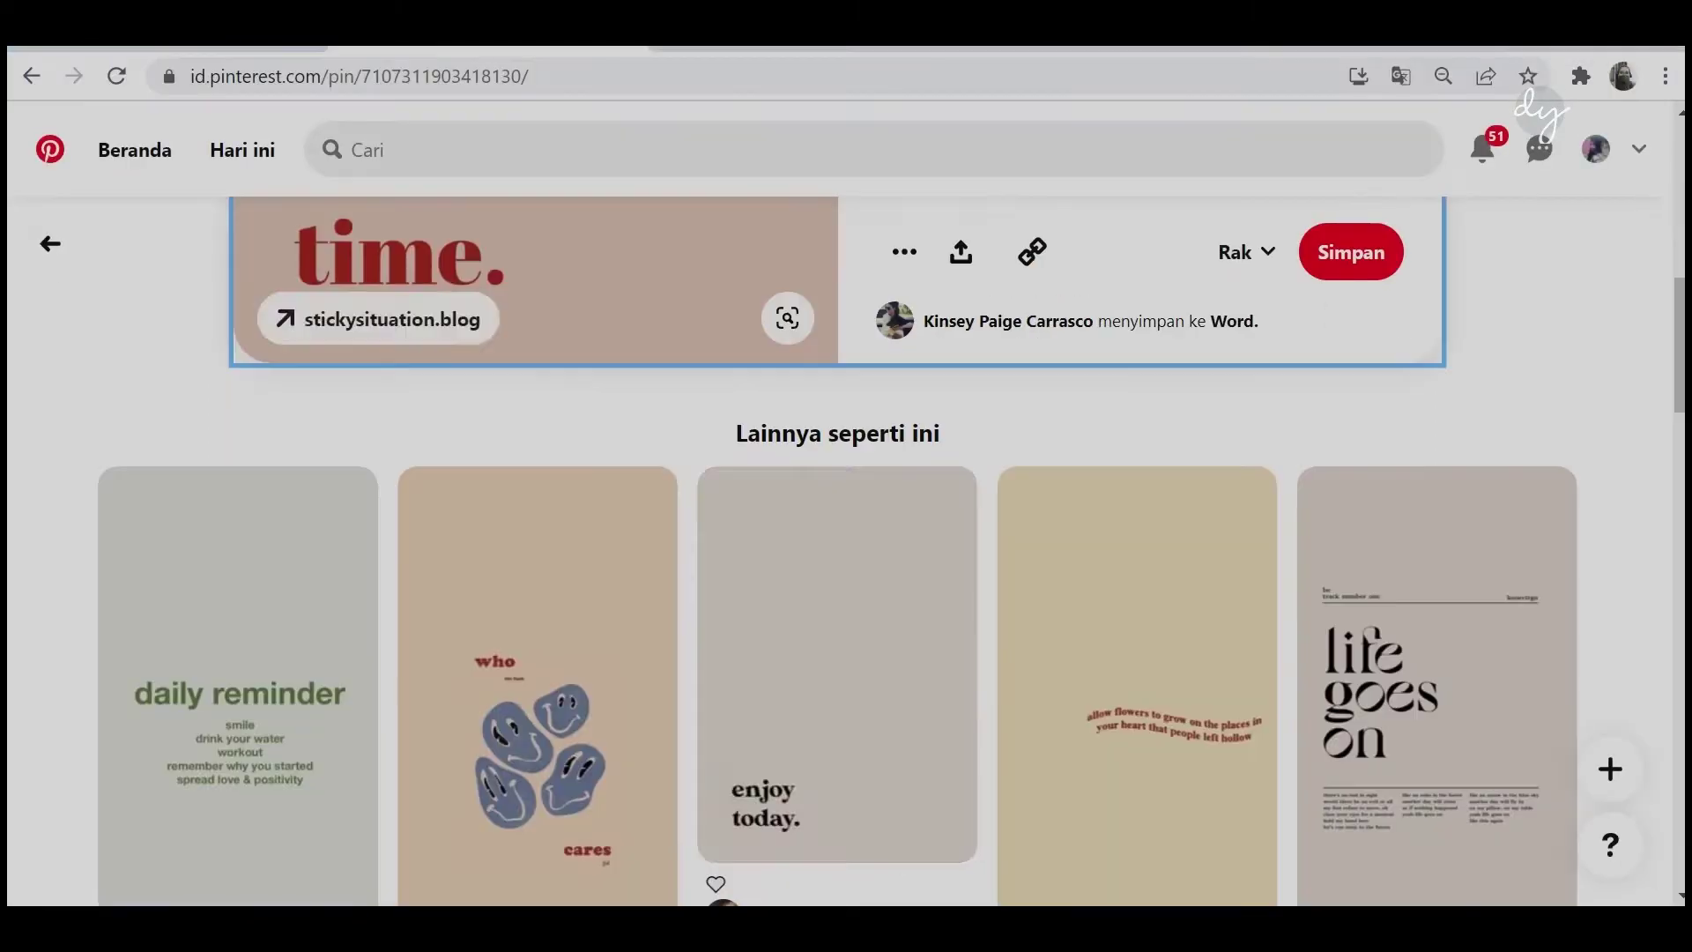
scroll(837, 529, "down", 10)
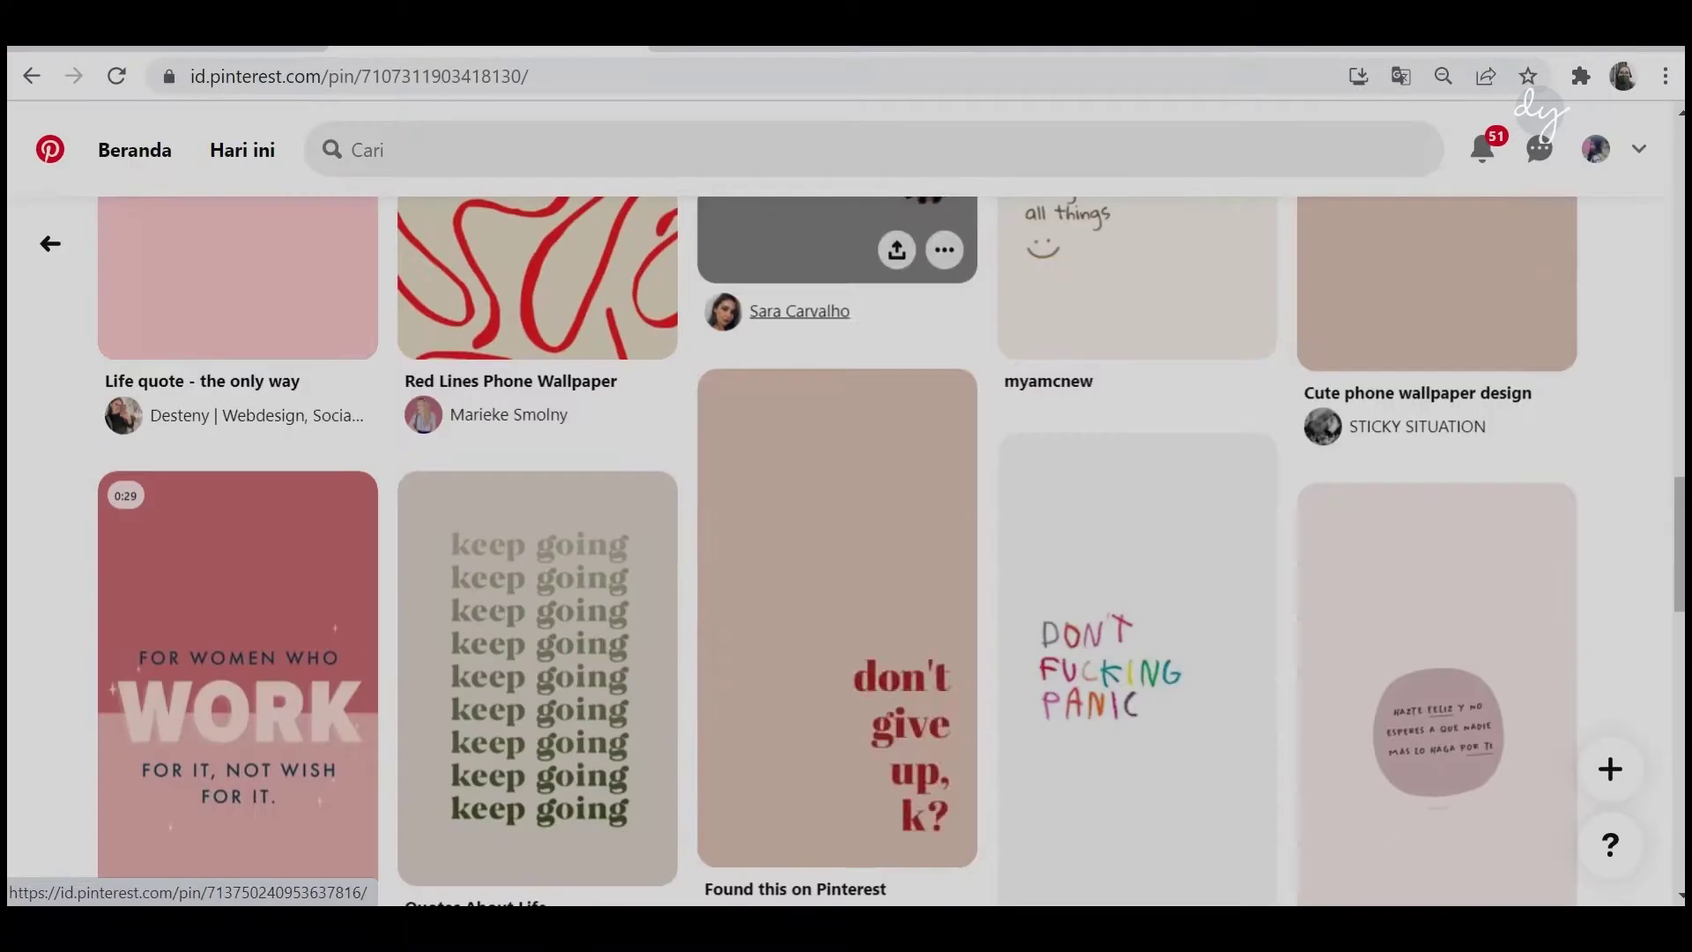
scroll(838, 529, "down", 10)
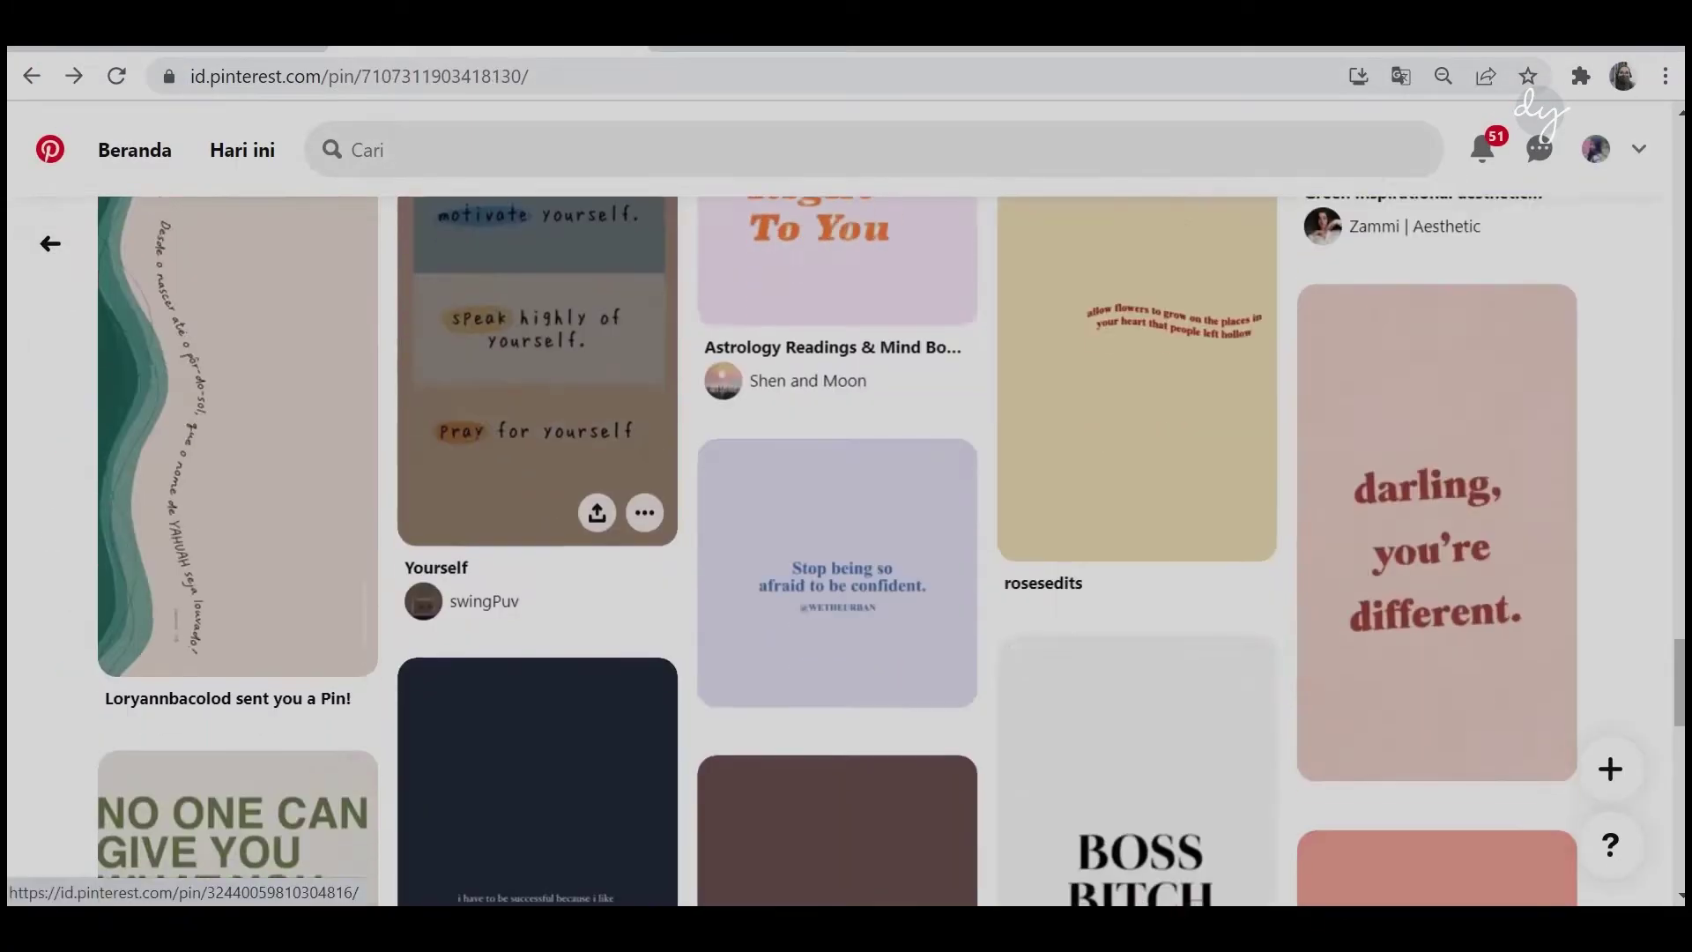
scroll(537, 529, "down", 15)
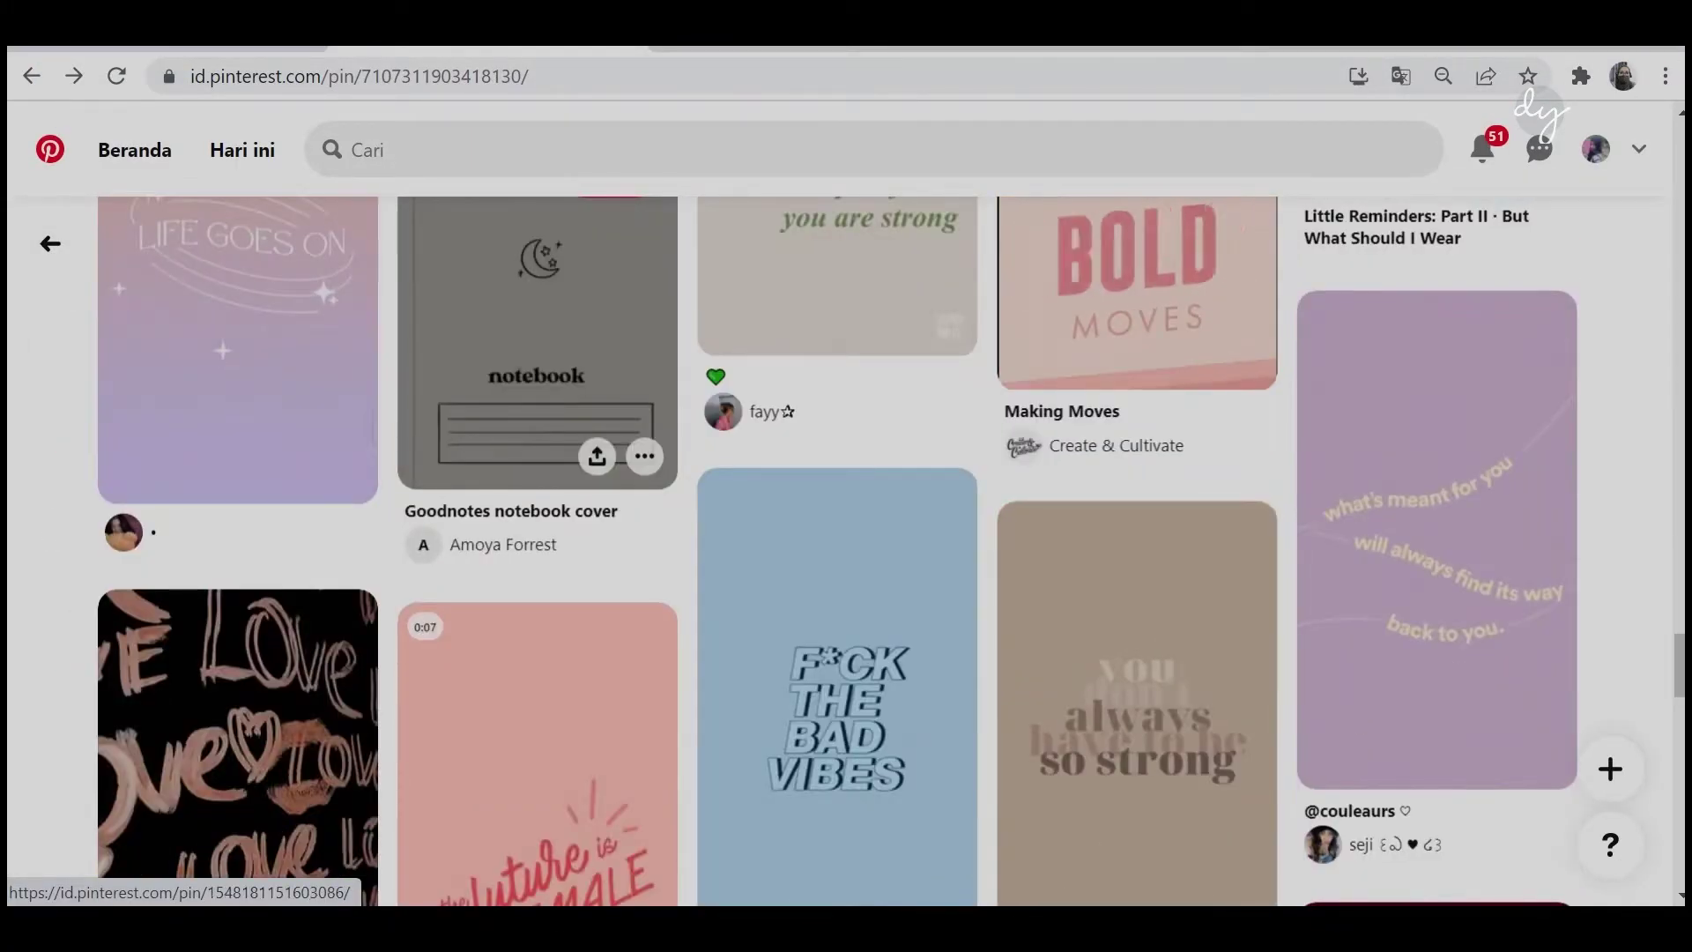
scroll(537, 529, "down", 6)
scroll(537, 661, "down", 6)
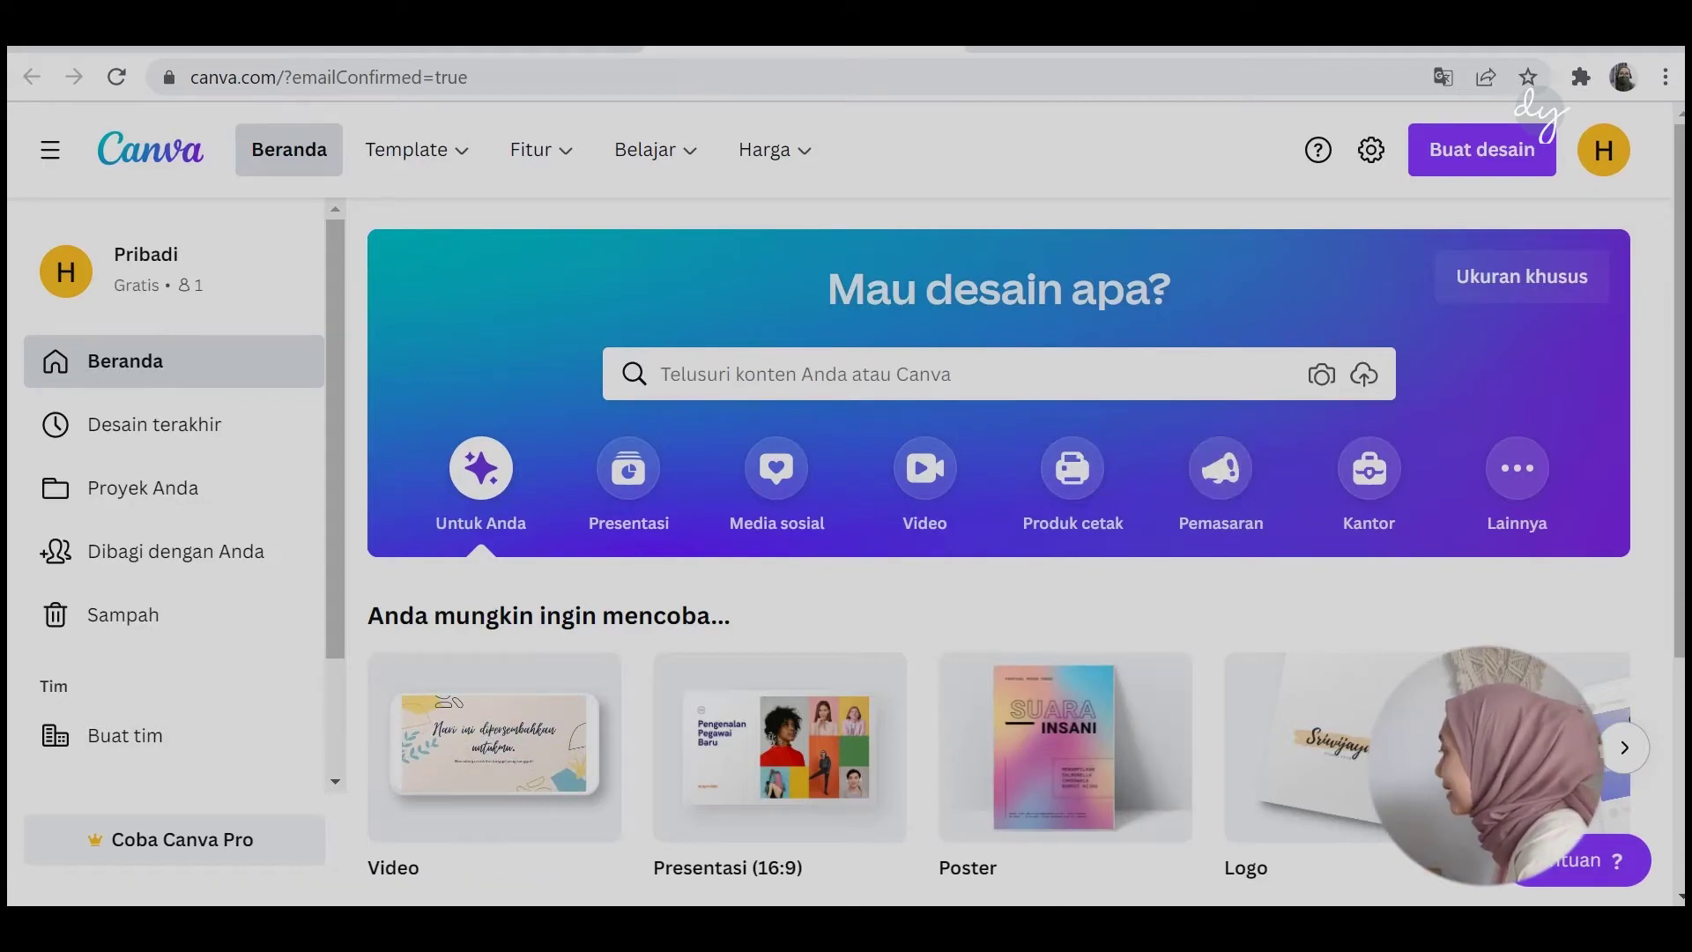
Switch to Canva and search the templates for "desktop walpaper".
left_click(882, 374)
type("desktop walpaper")
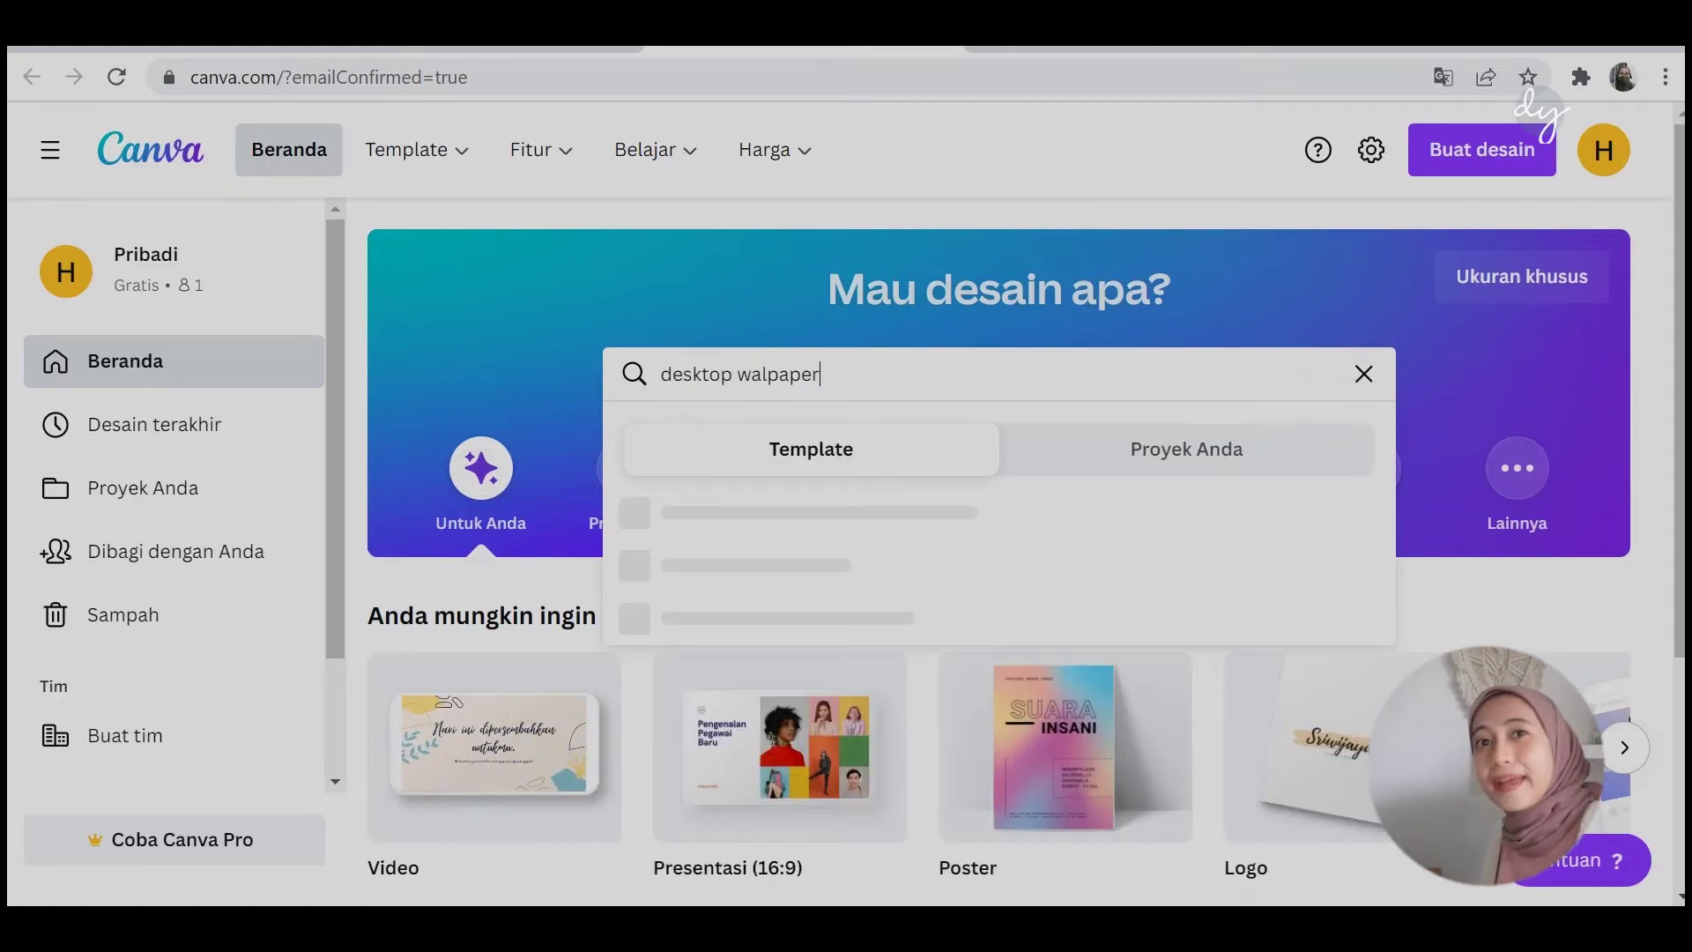
key("Return")
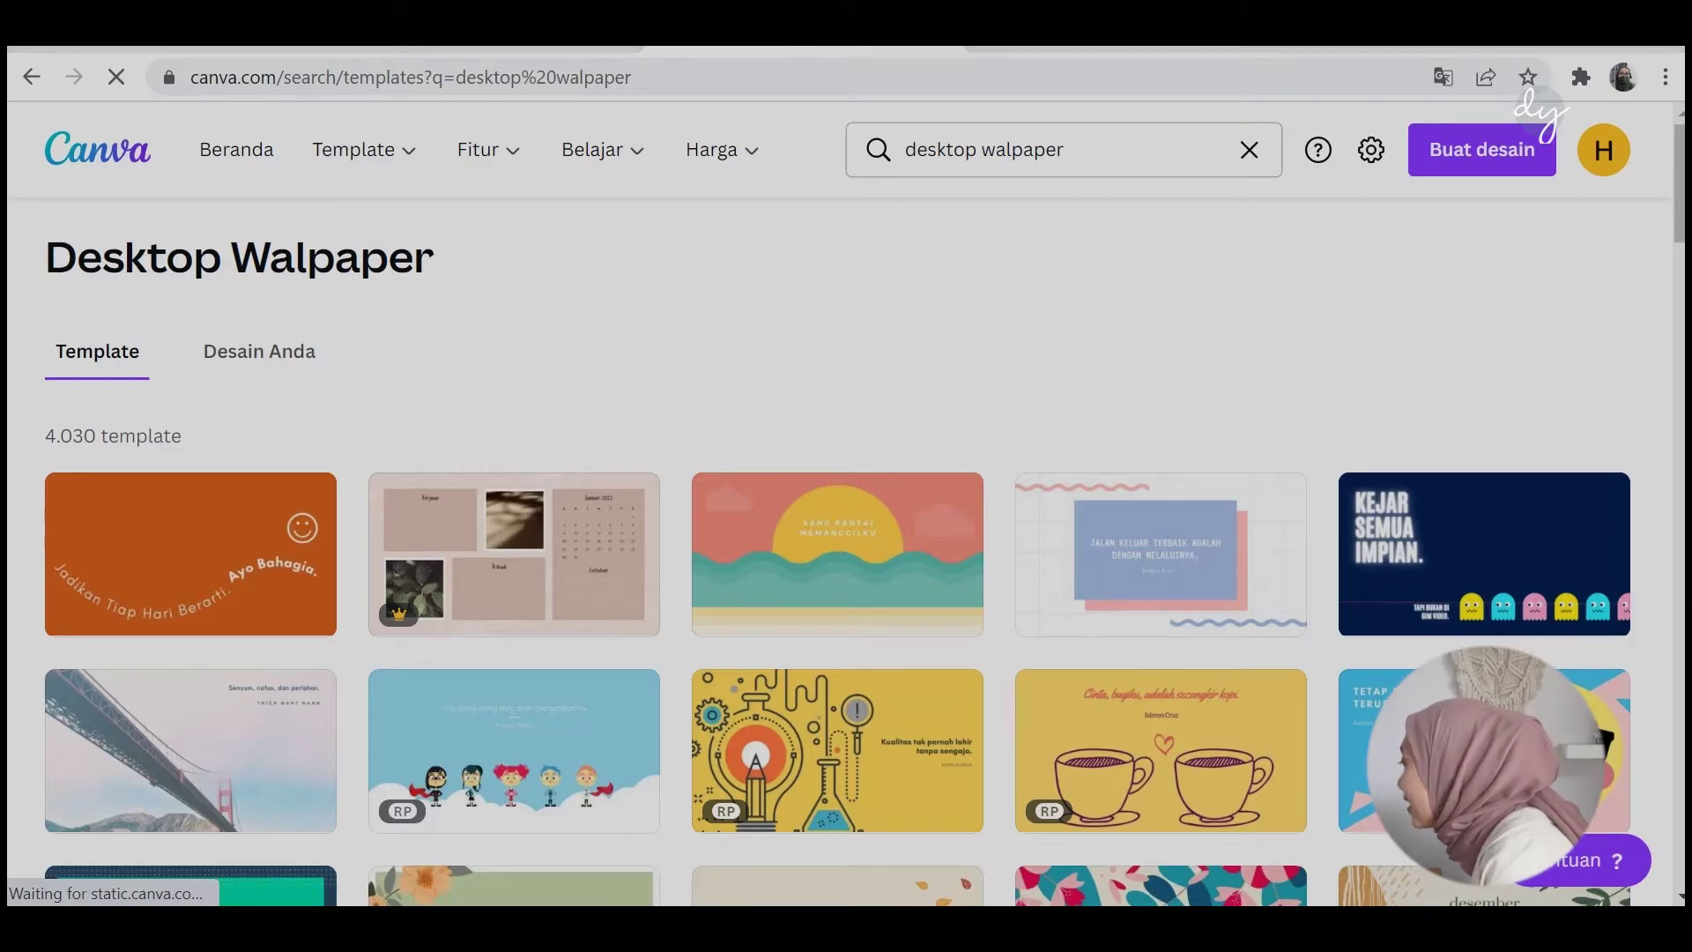
Browse the desktop wallpaper templates and open the orange one reading "Jadikan Tiap Hari Berarti. Ayo Bahagia.".
scroll(837, 555, "down", 3)
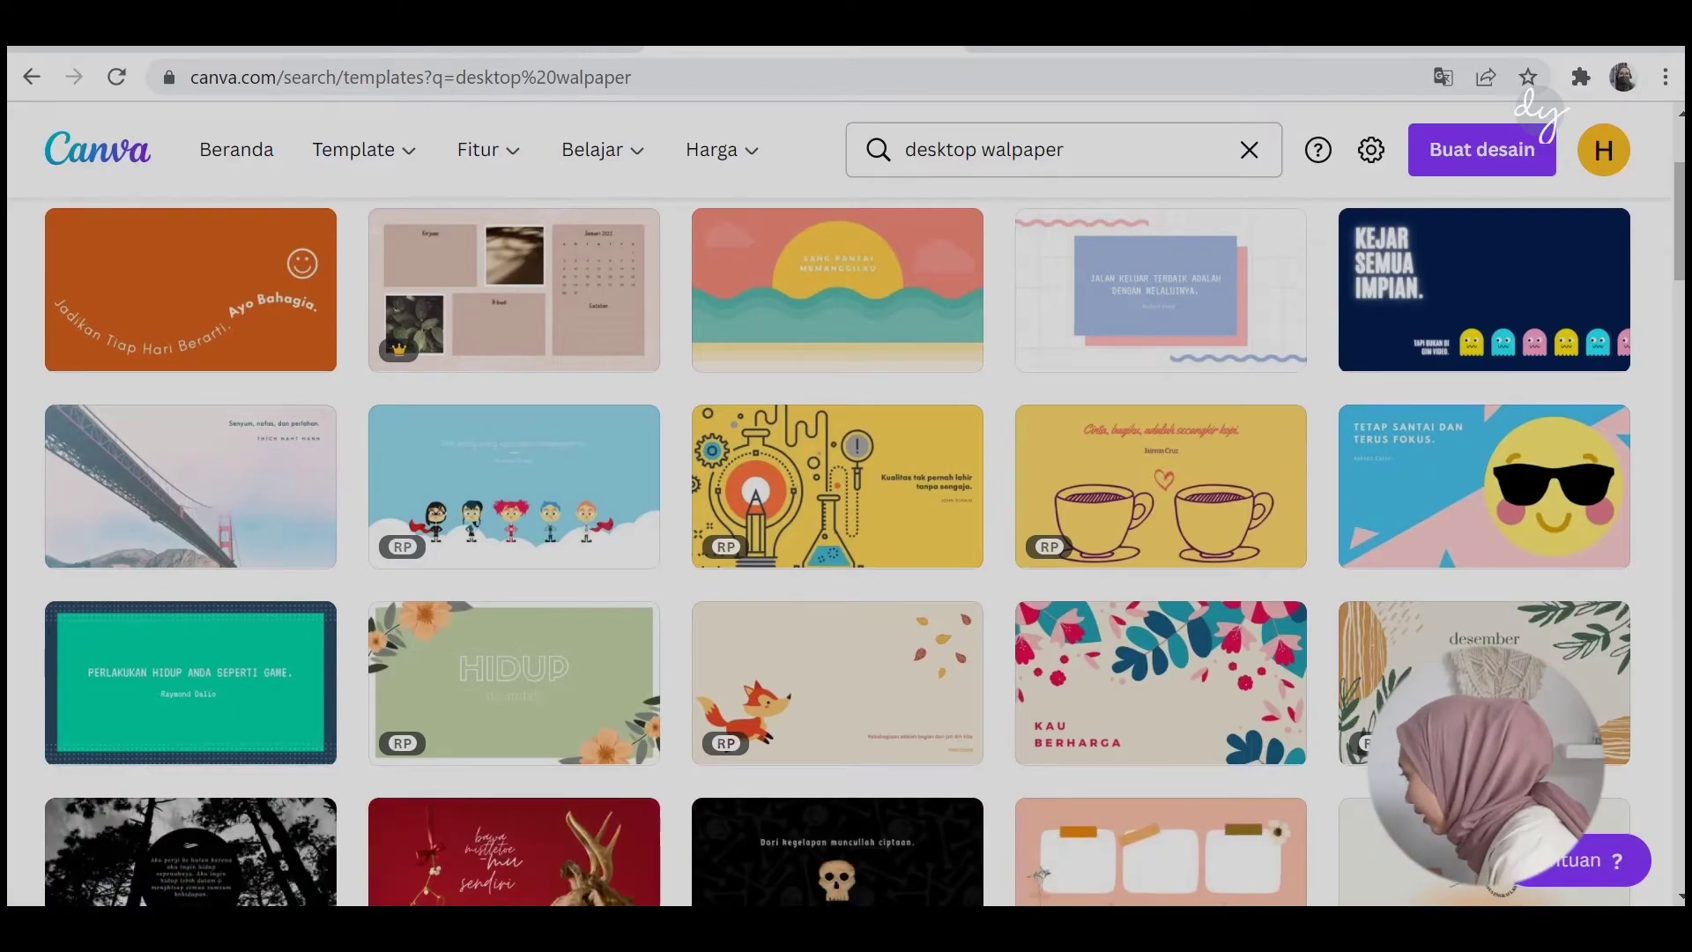
scroll(837, 423, "up", 2)
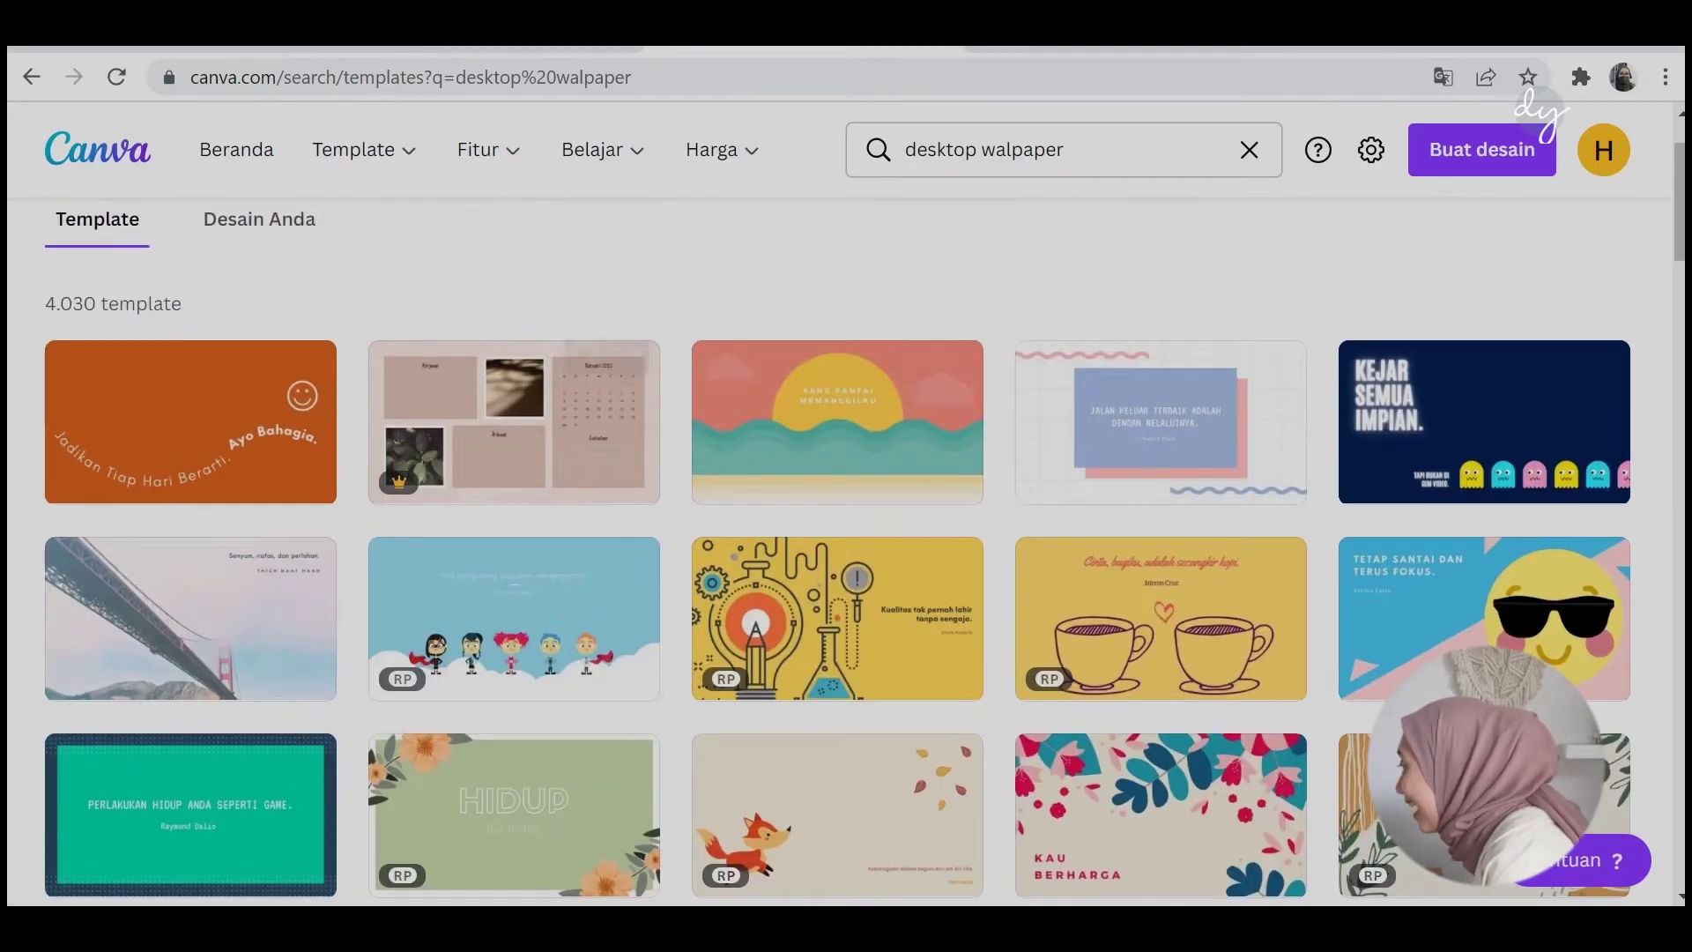
scroll(1161, 423, "up", 2)
scroll(1160, 424, "down", 4)
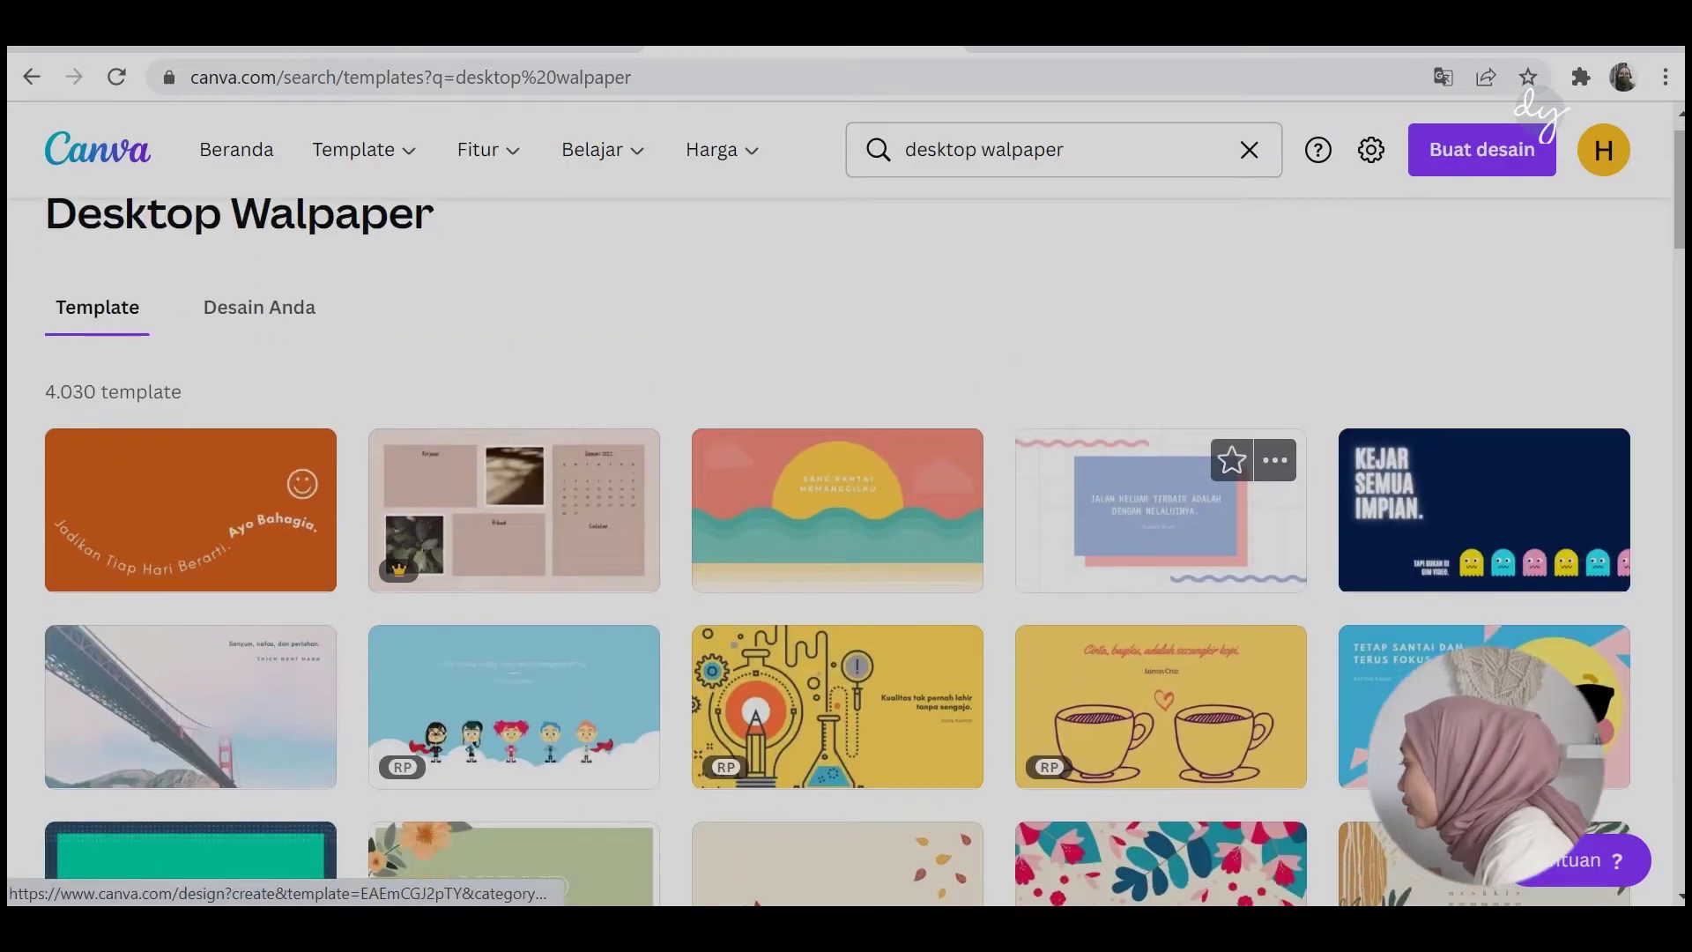
scroll(837, 546, "down", 5)
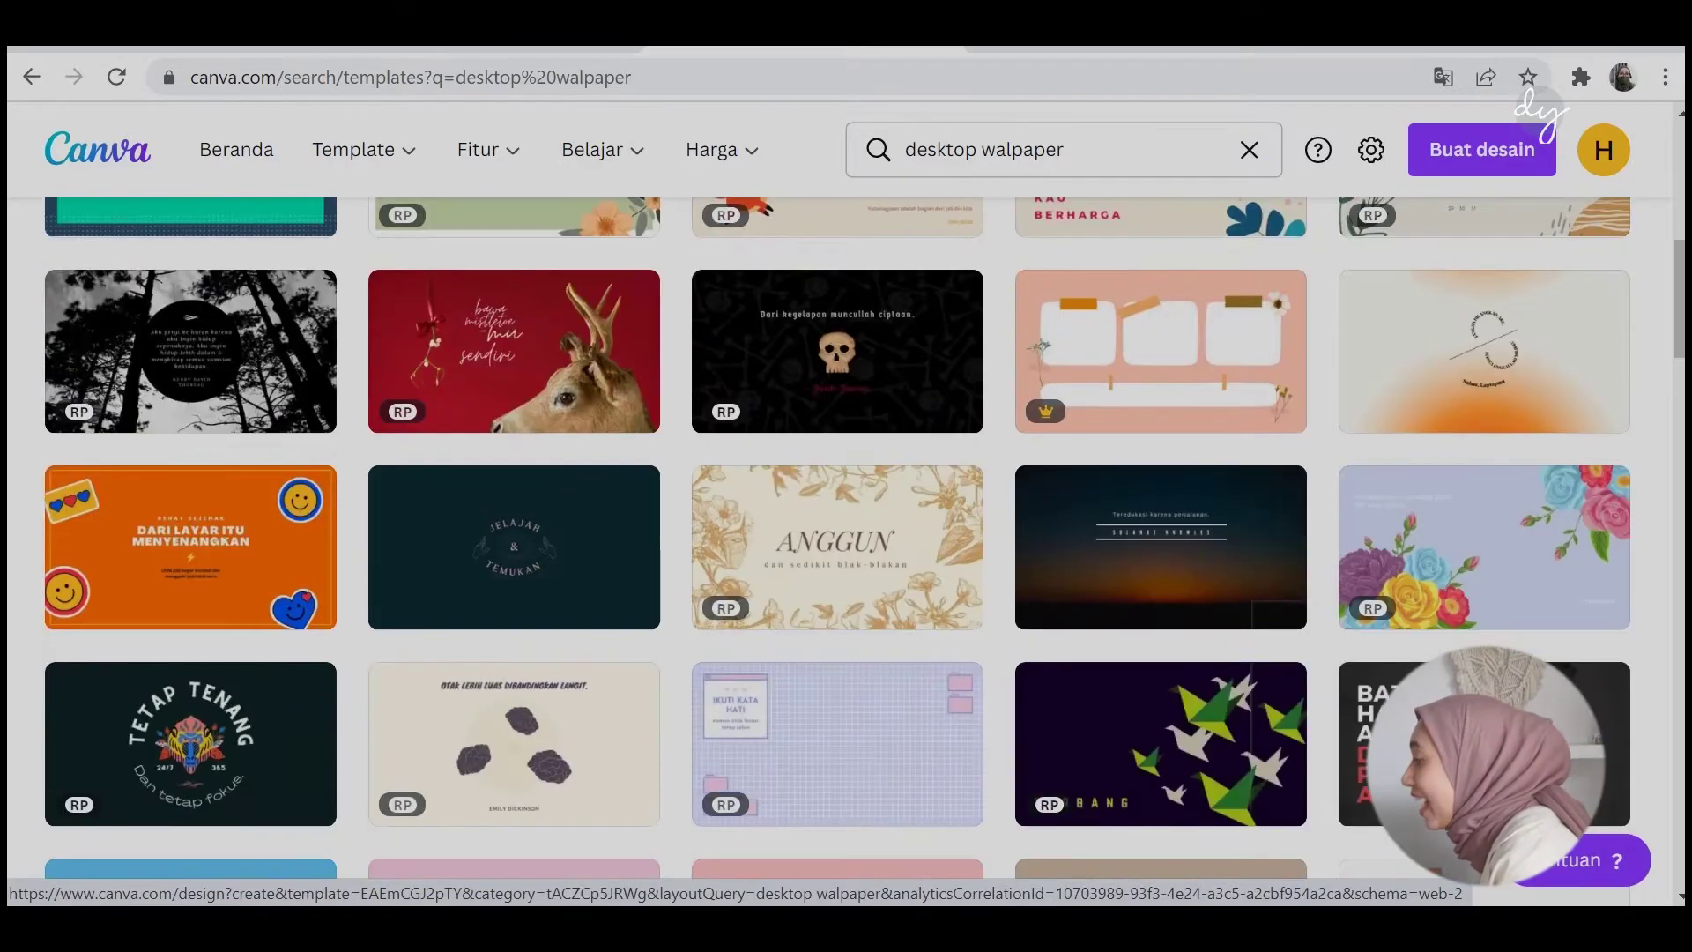
scroll(838, 529, "down", 4)
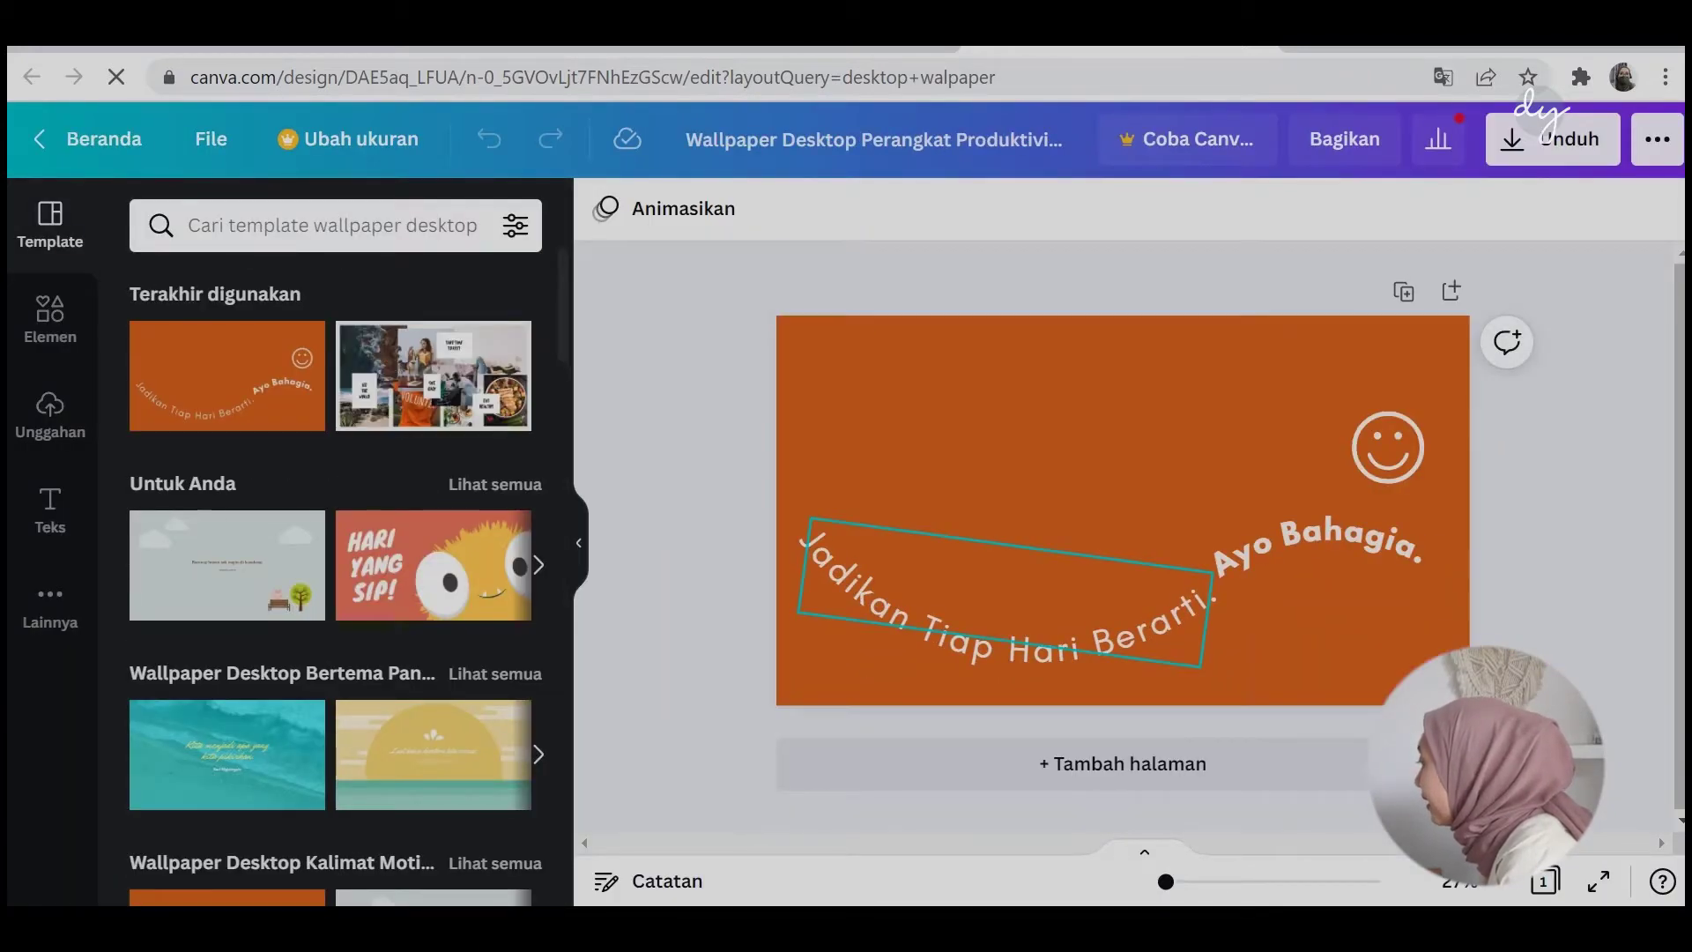
Delete both curved texts and the smiley from the wallpaper template, leaving only the orange background.
left_click(1005, 591)
left_click(1389, 448)
left_click(1318, 539)
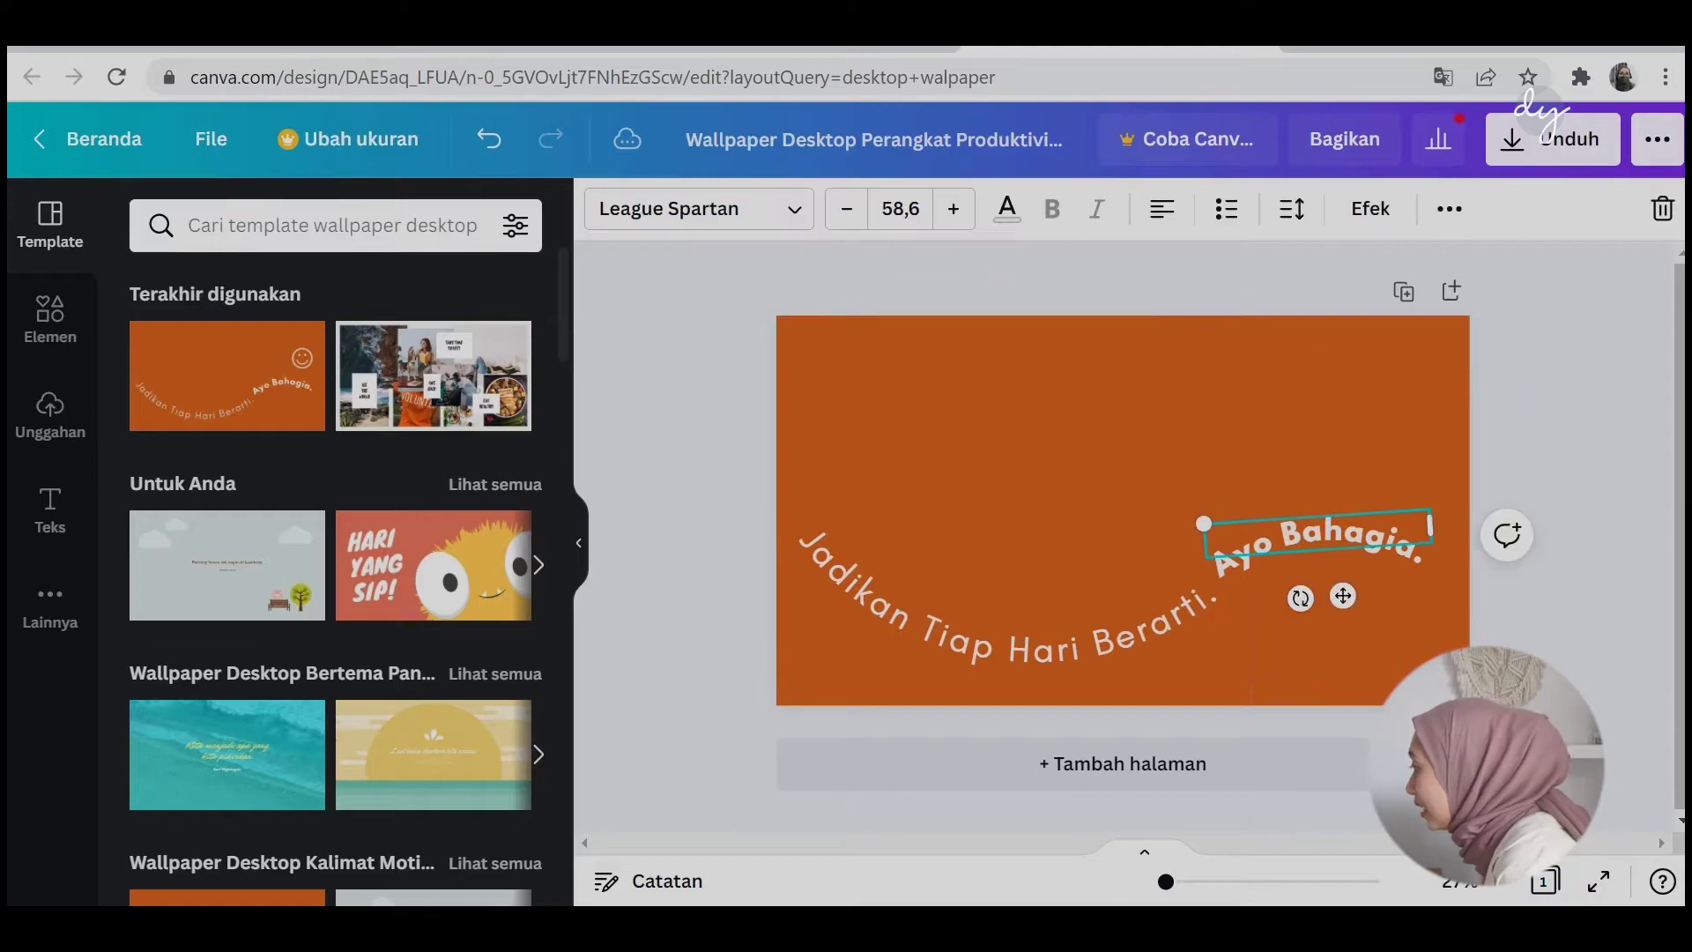
key("Delete")
key("ctrl+a")
key("Delete")
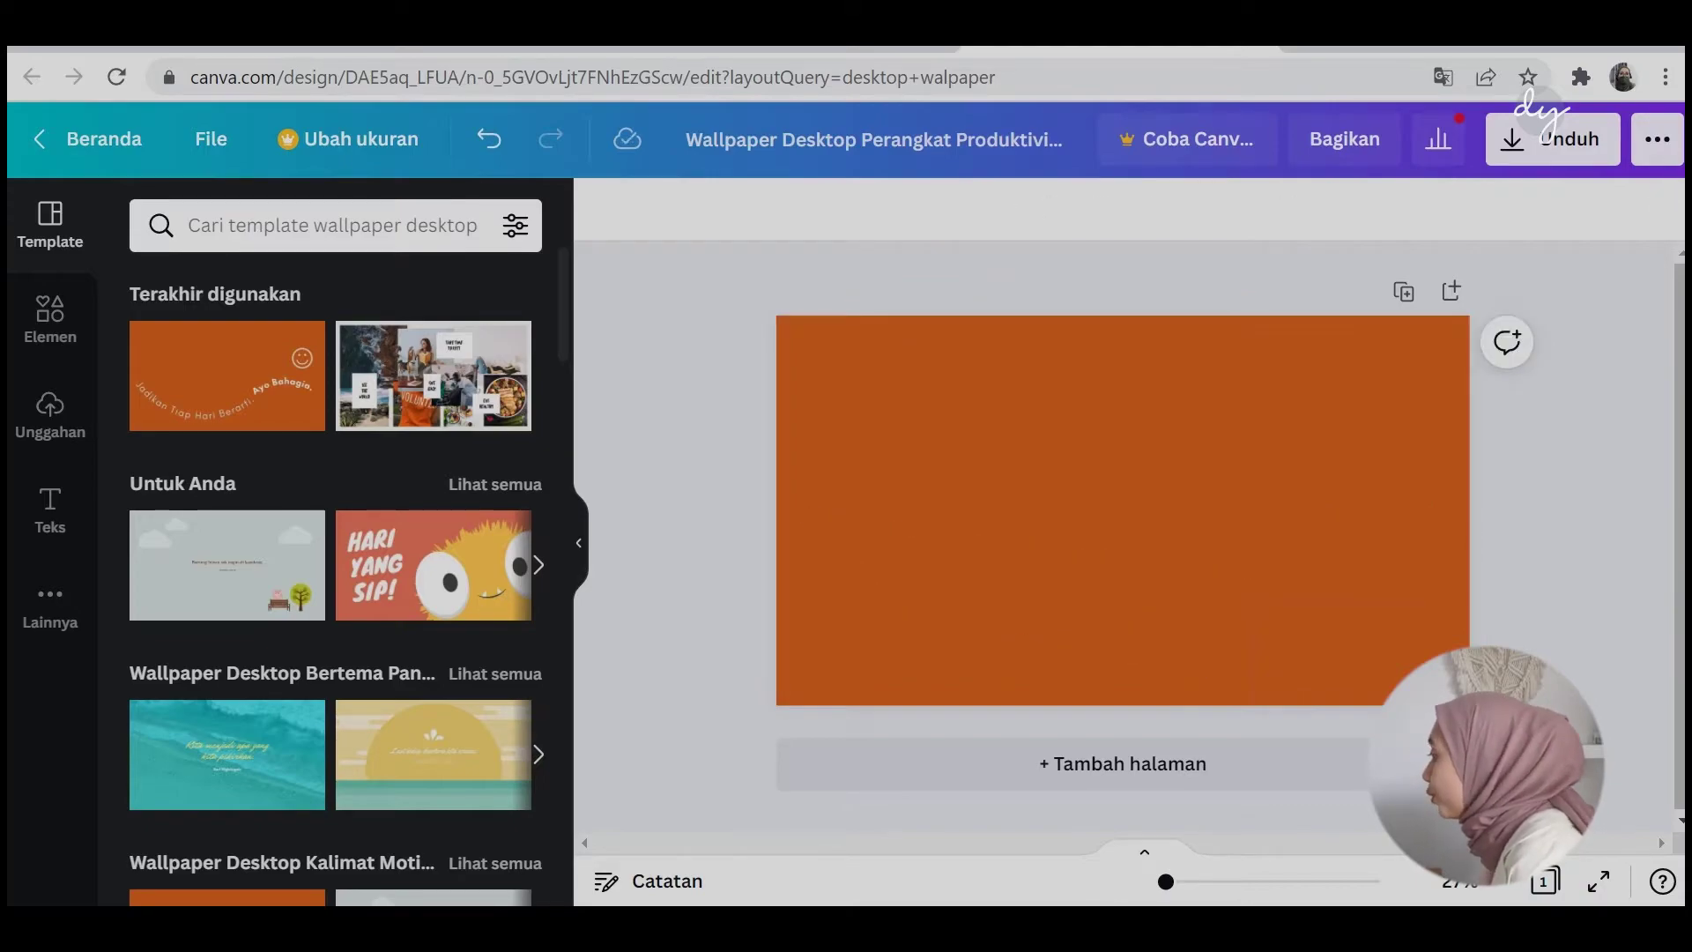
Upload the mood board image with colour swatches to page 2, then enlarge it and shift it toward the page's left side.
left_click(50, 414)
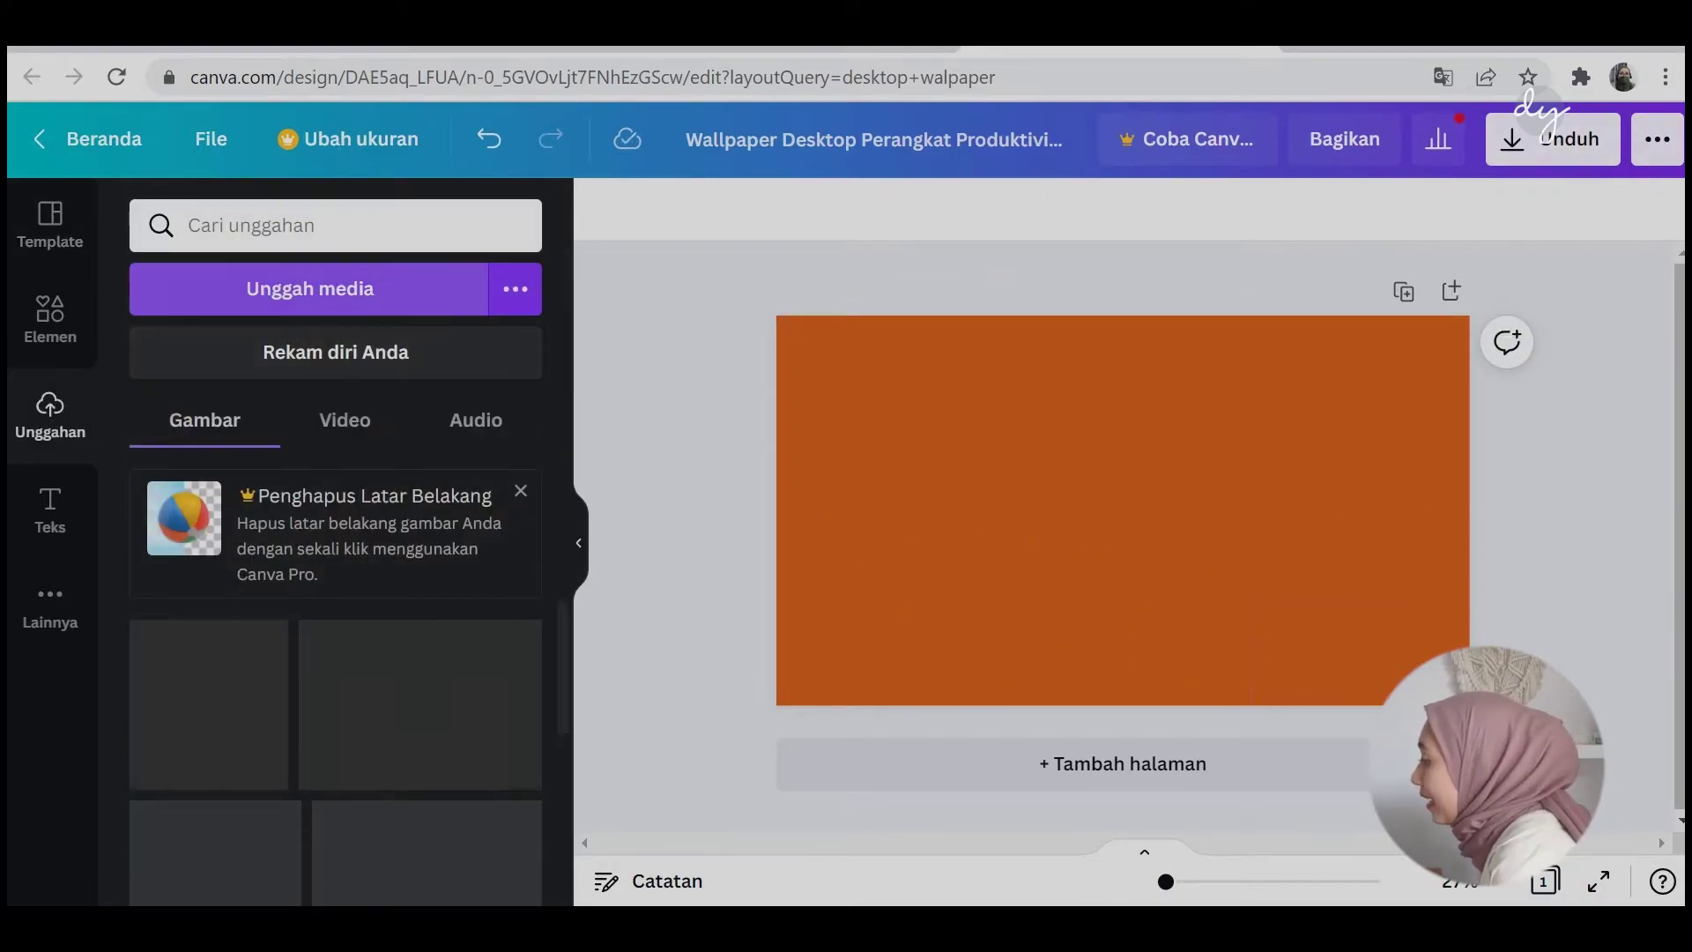
left_click(256, 287)
left_click(339, 477)
double_click(338, 477)
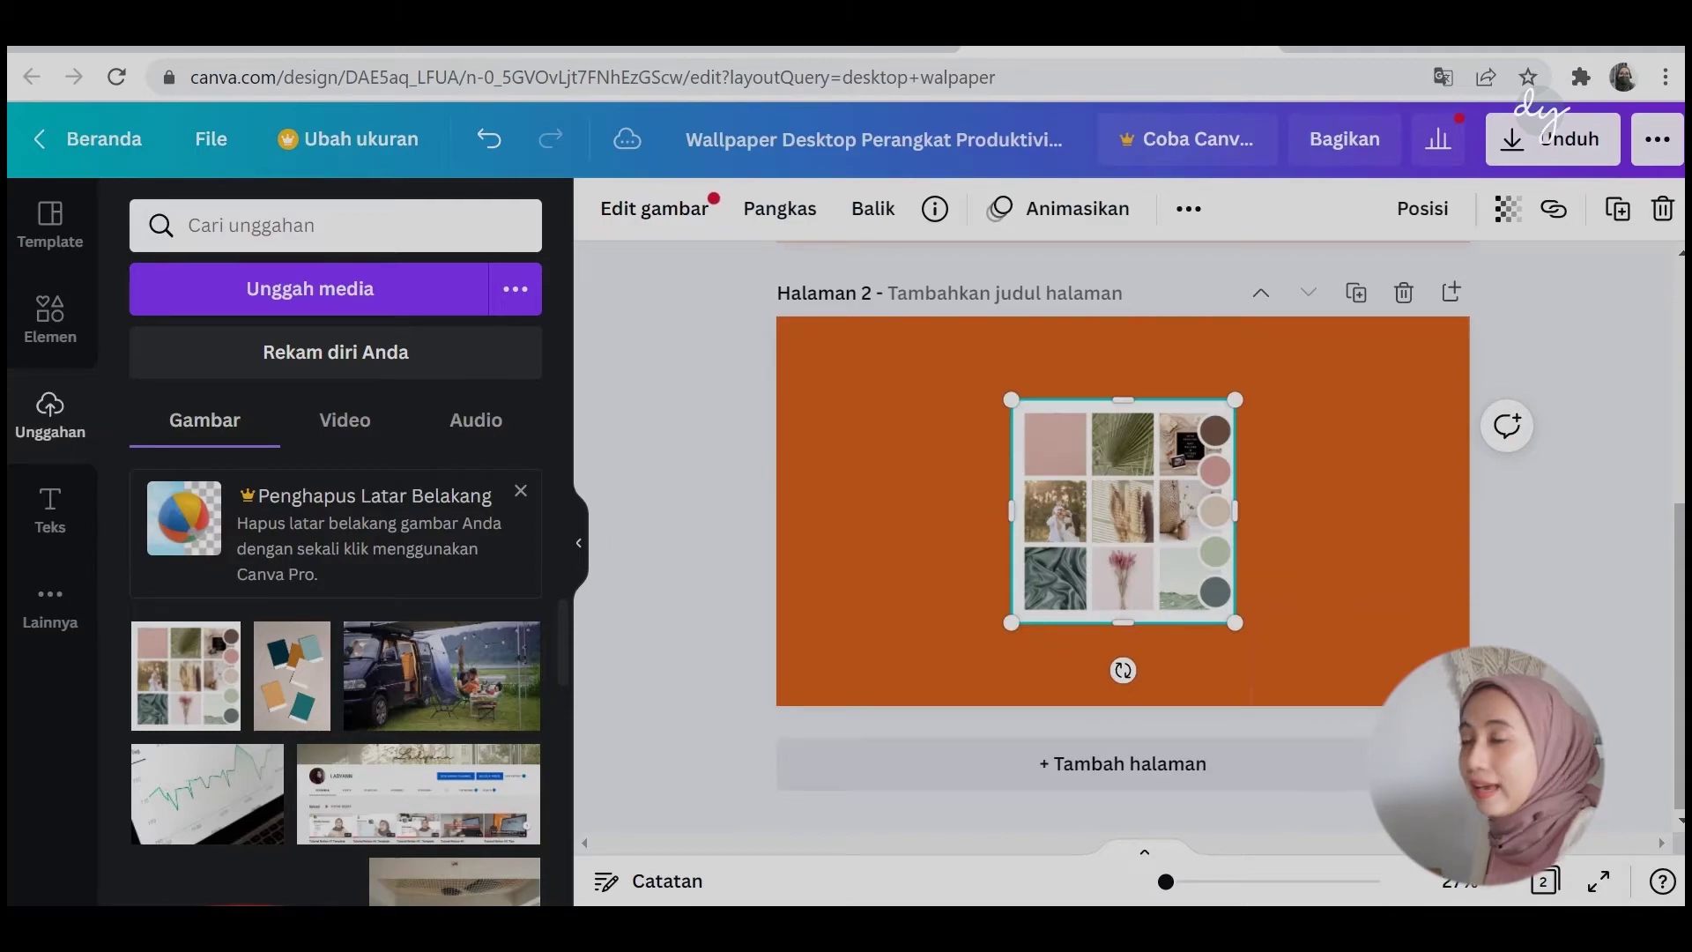
left_click_drag(1011, 399, 892, 276)
left_click_drag(1066, 449, 1013, 521)
Set page 1's background to the mood board's beige swatch, #E4D4C4, by sampling it with the eyedropper.
scroll(1014, 521, "up", 5)
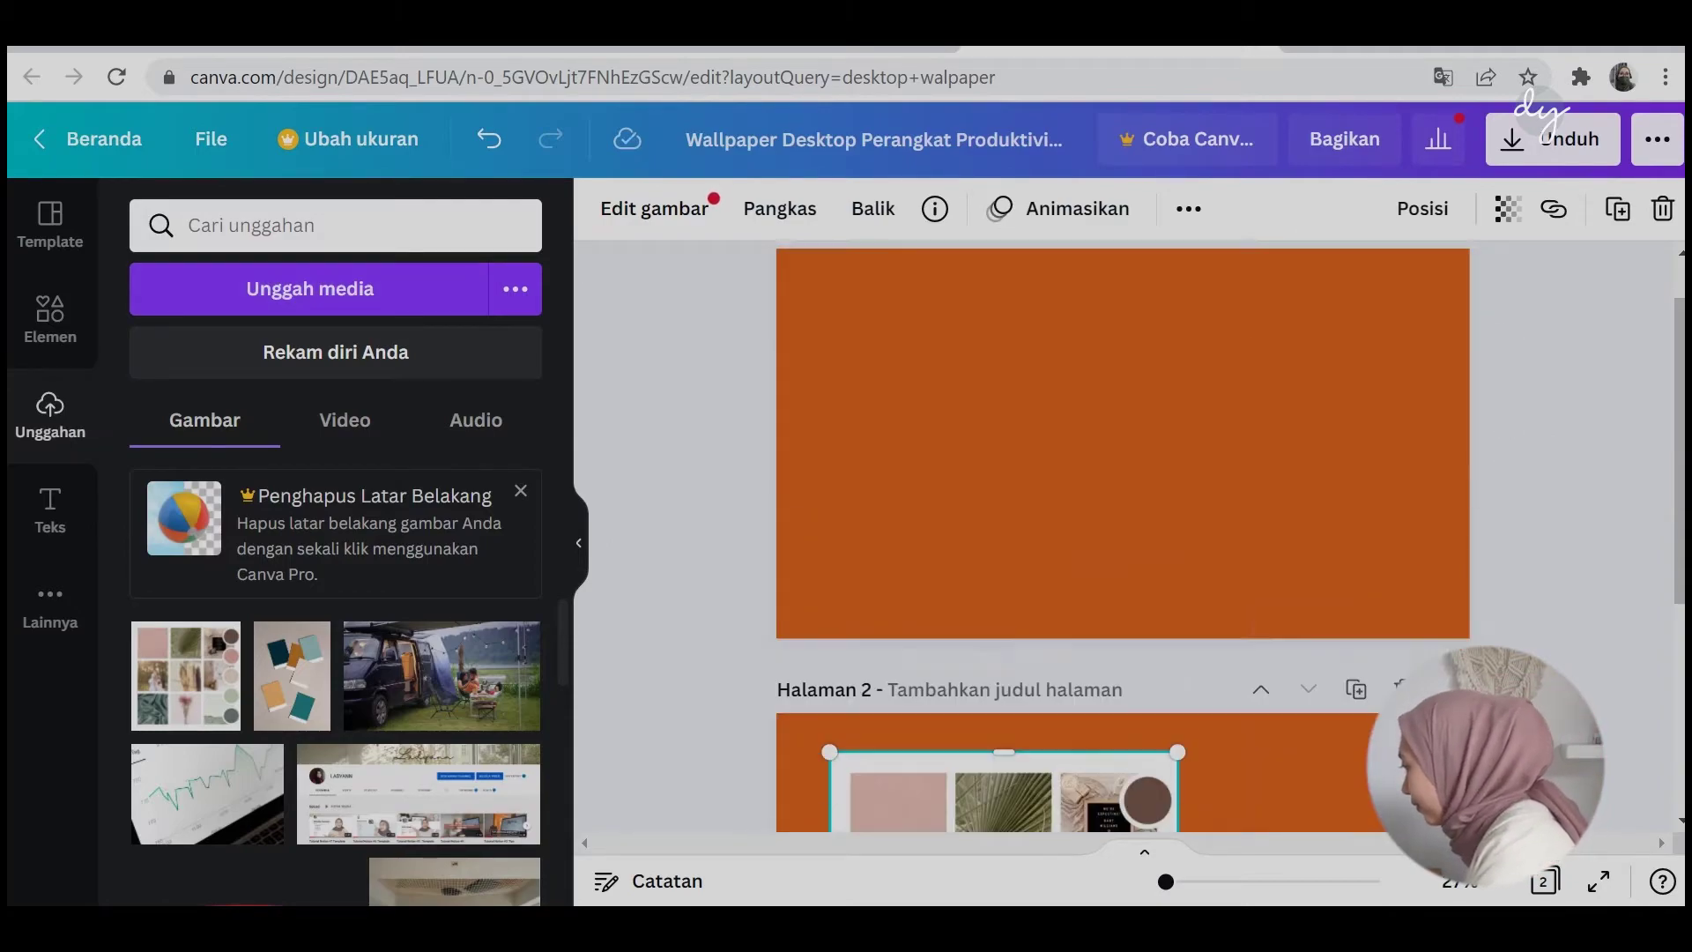
left_click(1122, 444)
left_click(605, 209)
left_click(157, 346)
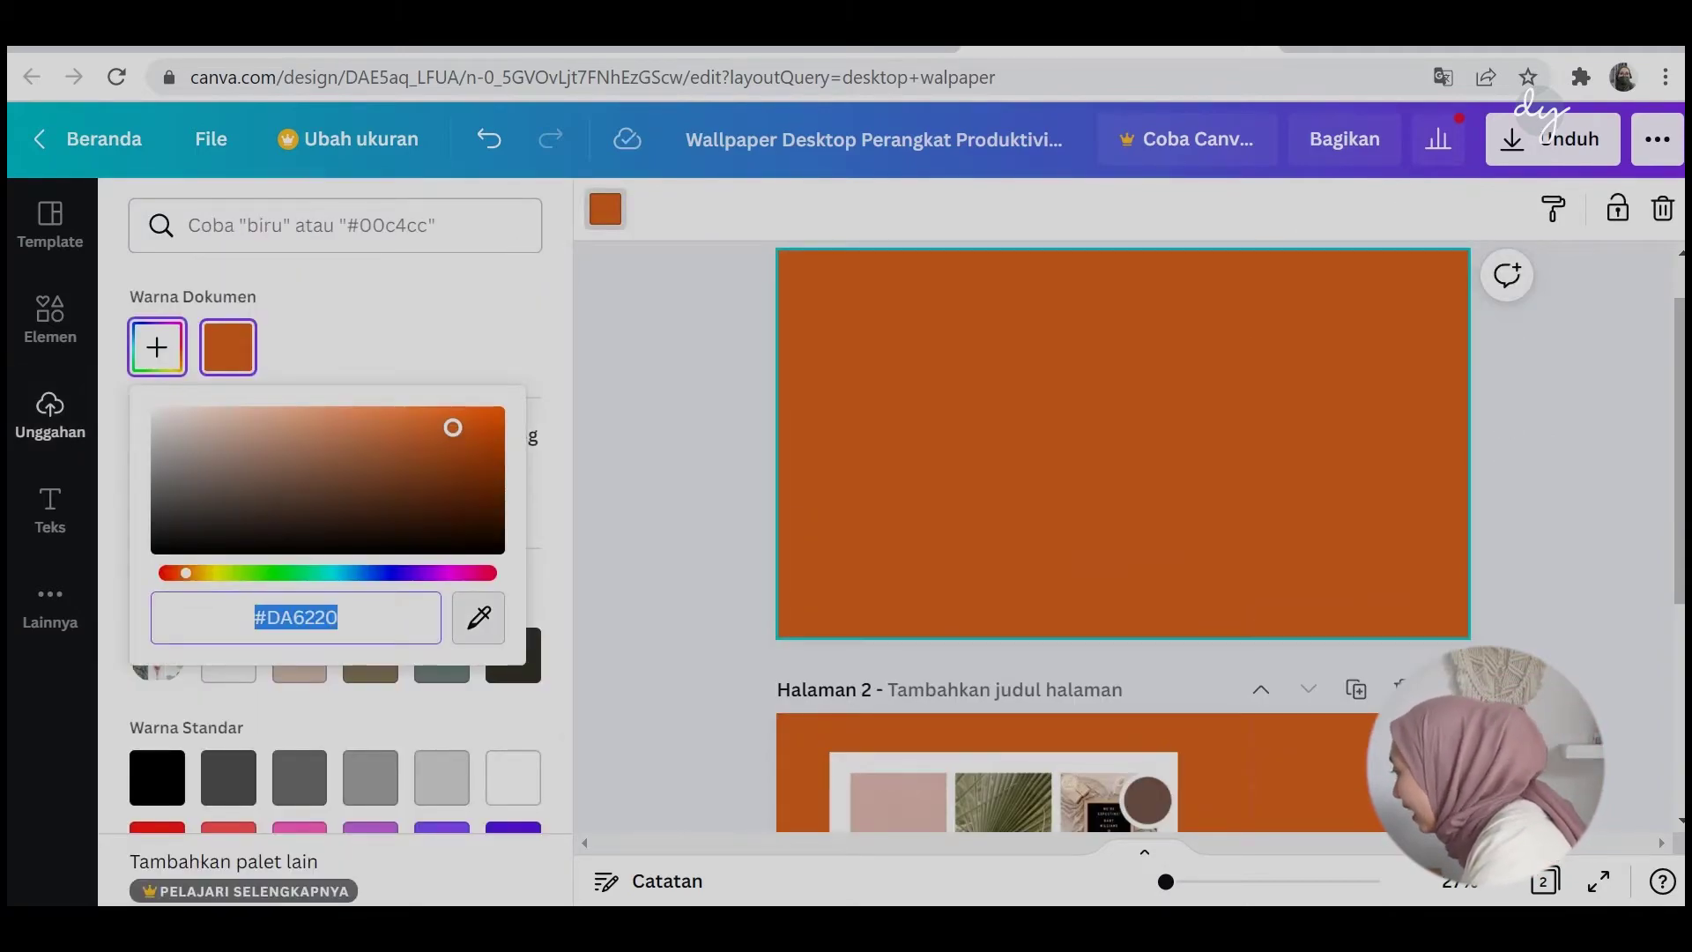
left_click(479, 617)
scroll(1247, 613, "down", 3)
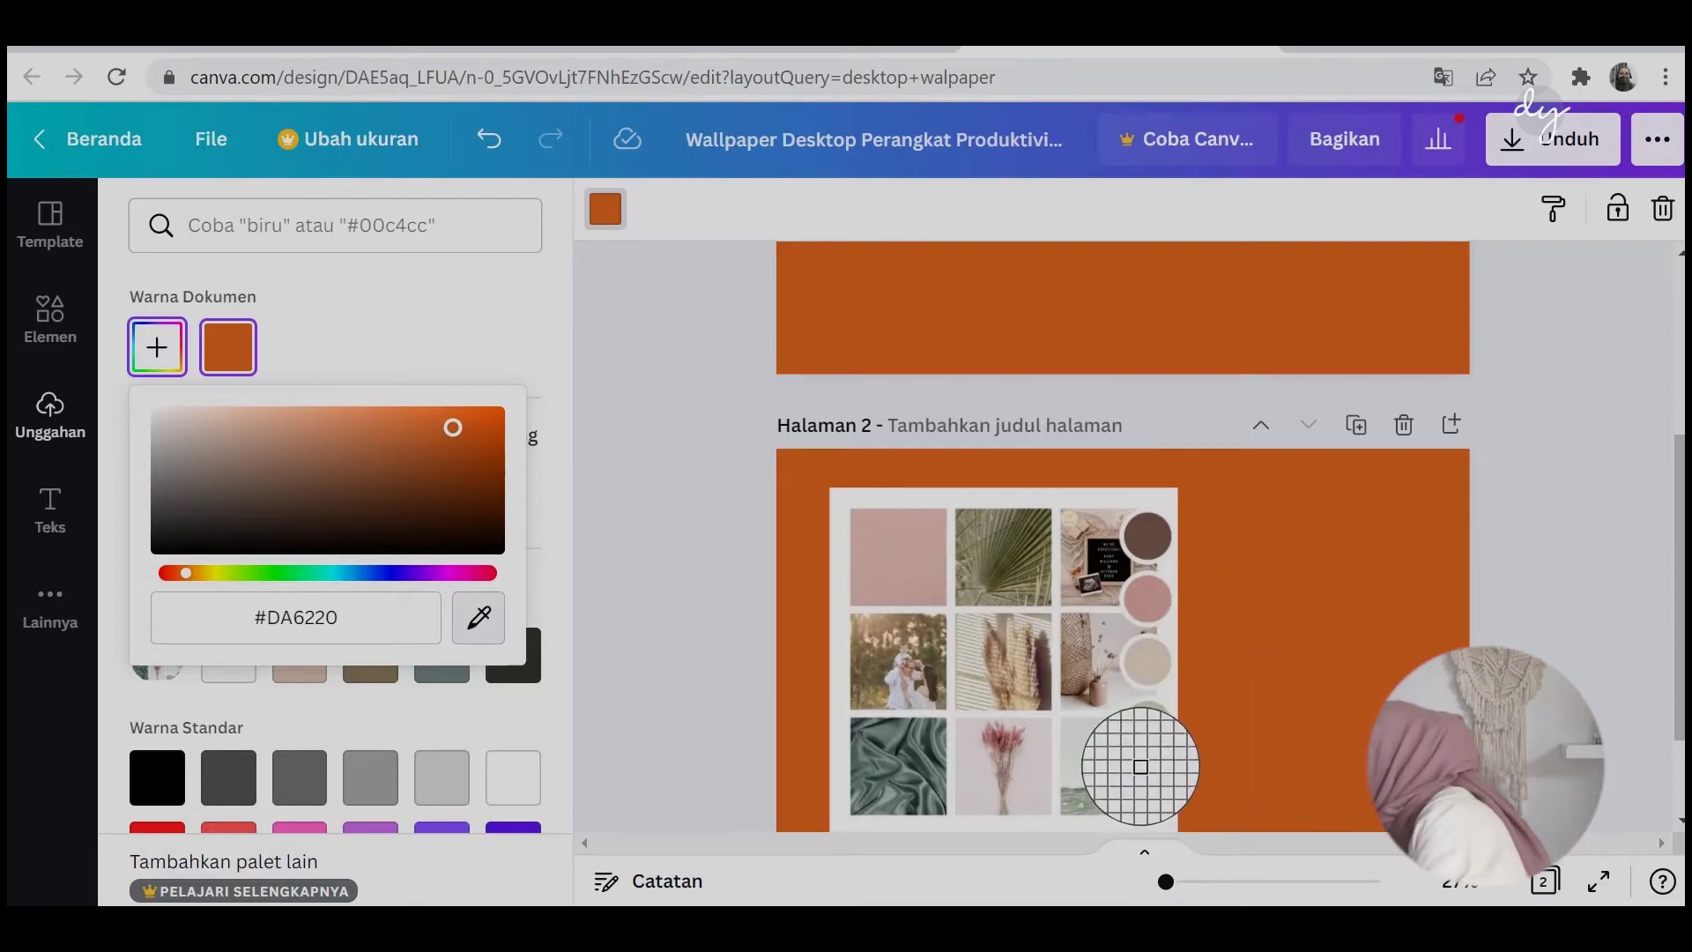
left_click(1155, 692)
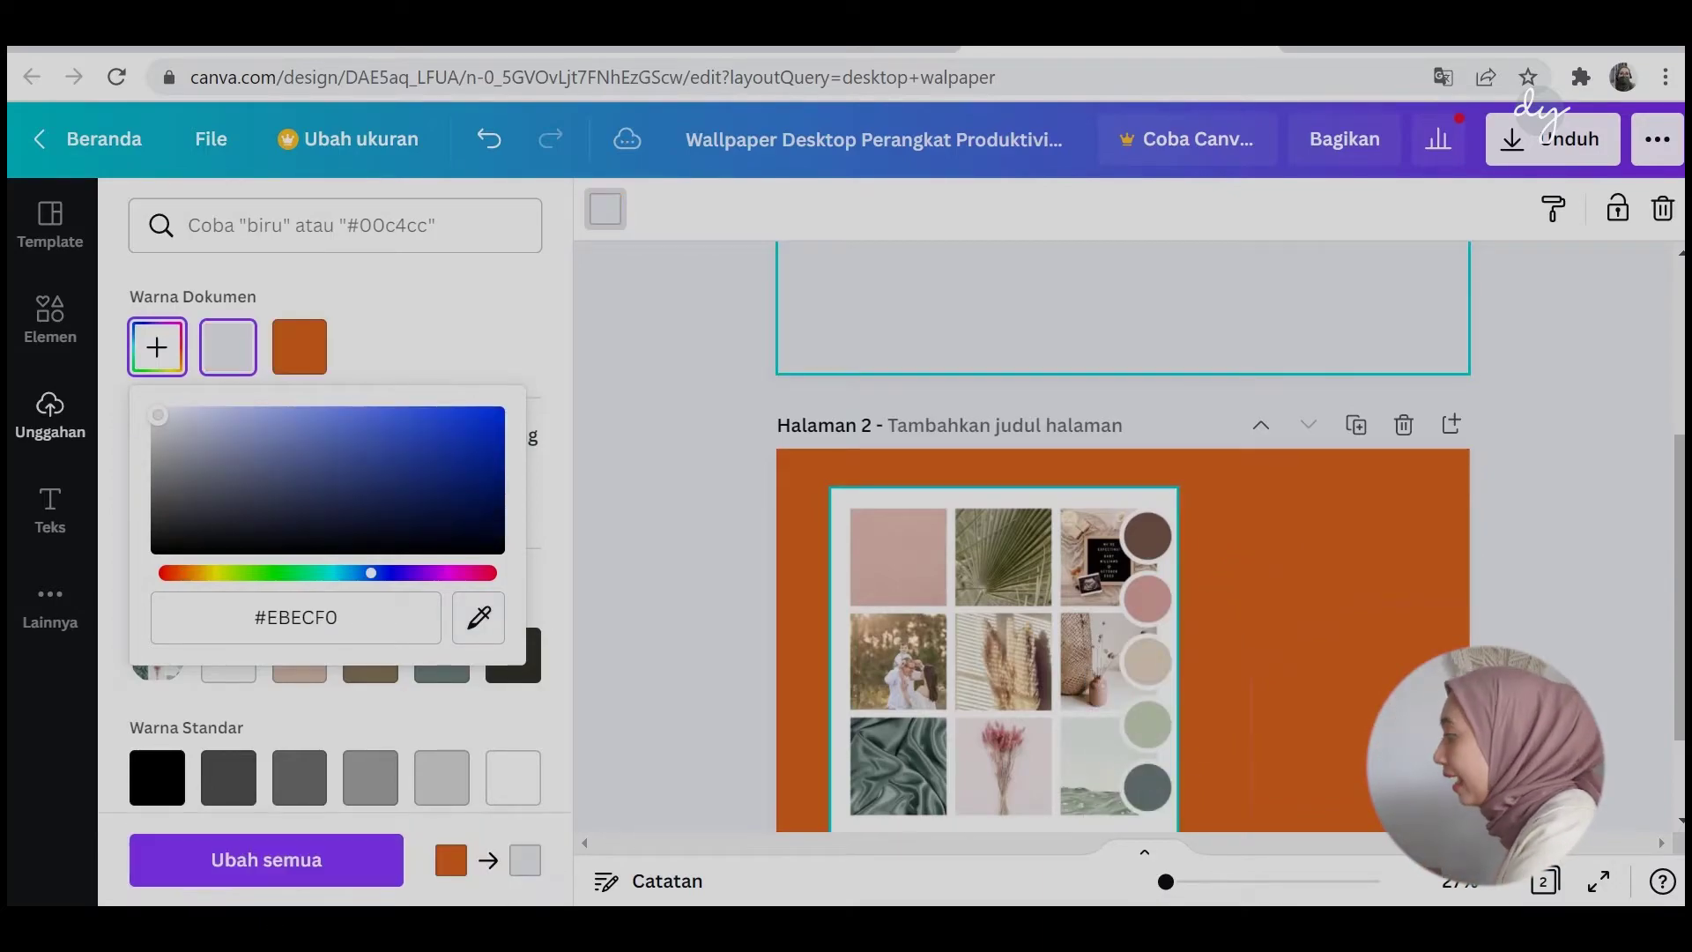
left_click(479, 617)
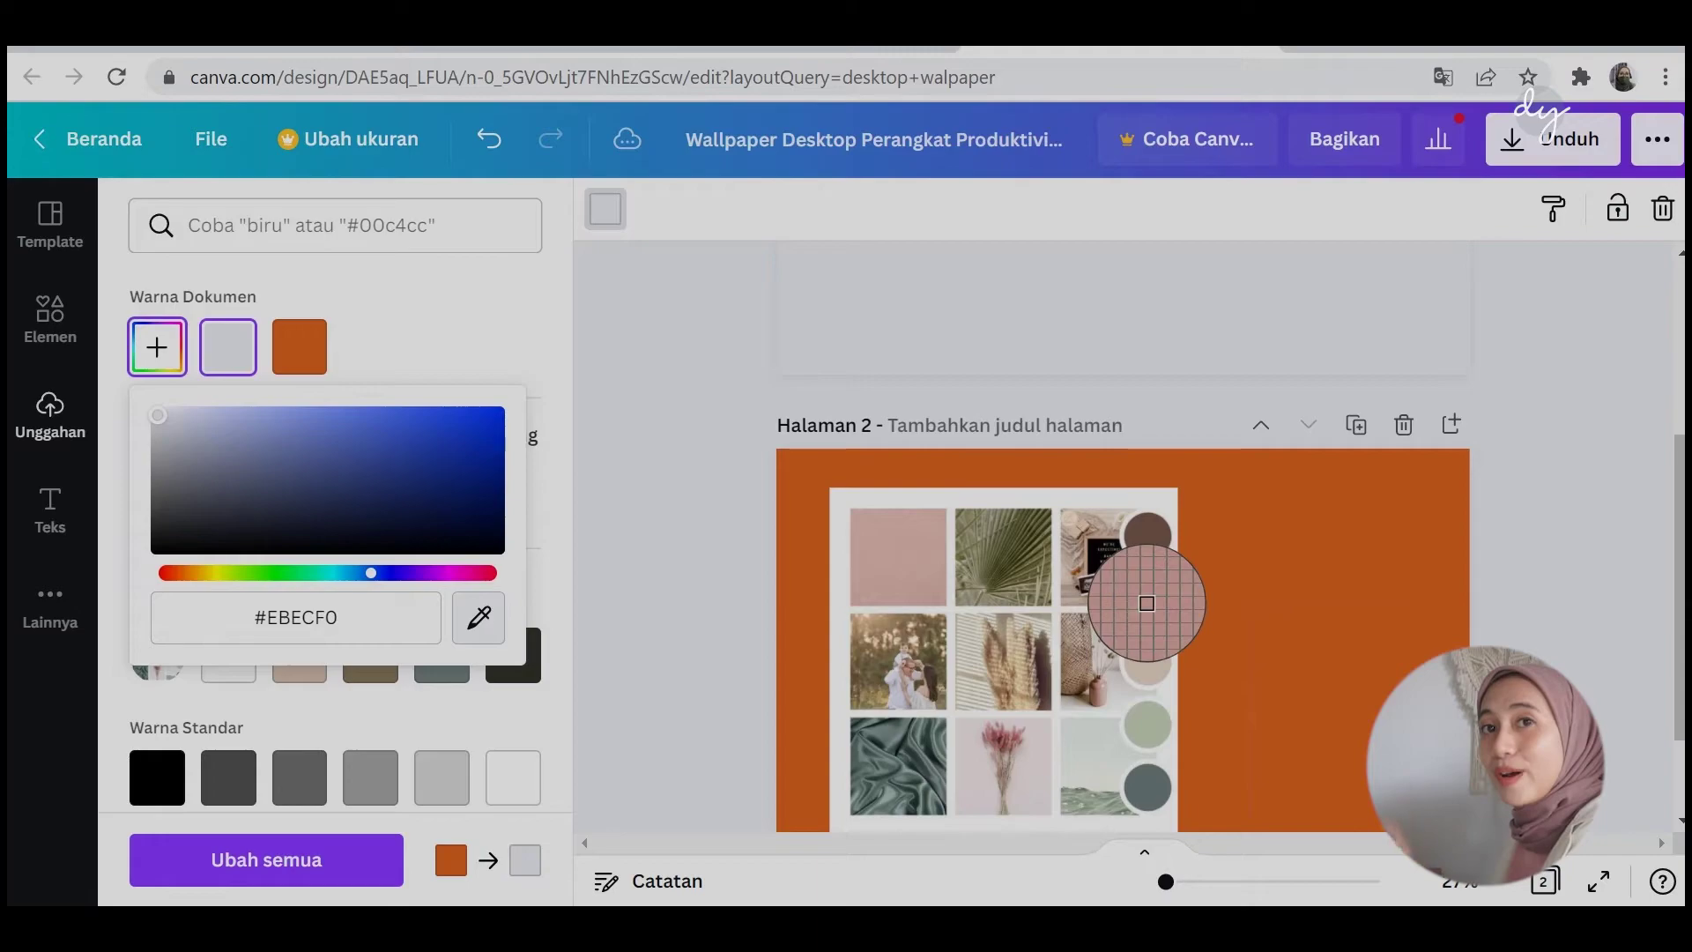
left_click(1146, 661)
scroll(1133, 617, "up", 1)
scroll(1124, 537, "up", 3)
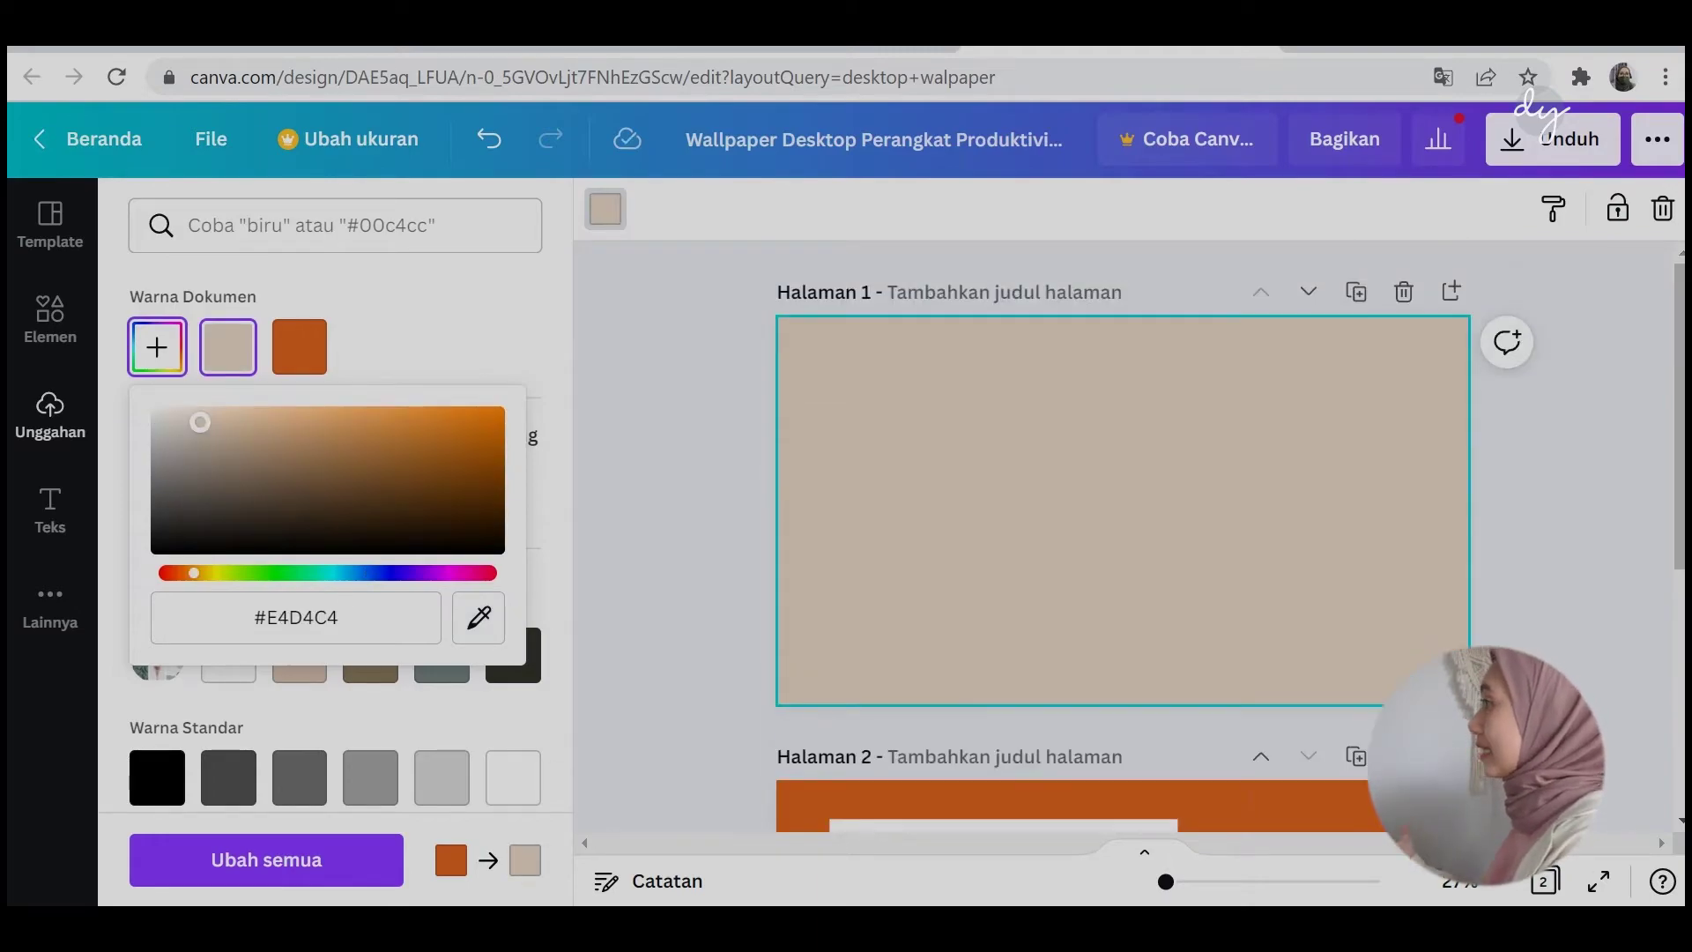
Try the mood board's brown swatch, #785B4D, as page 1's background, and return to the beige swatch.
scroll(1124, 537, "down", 5)
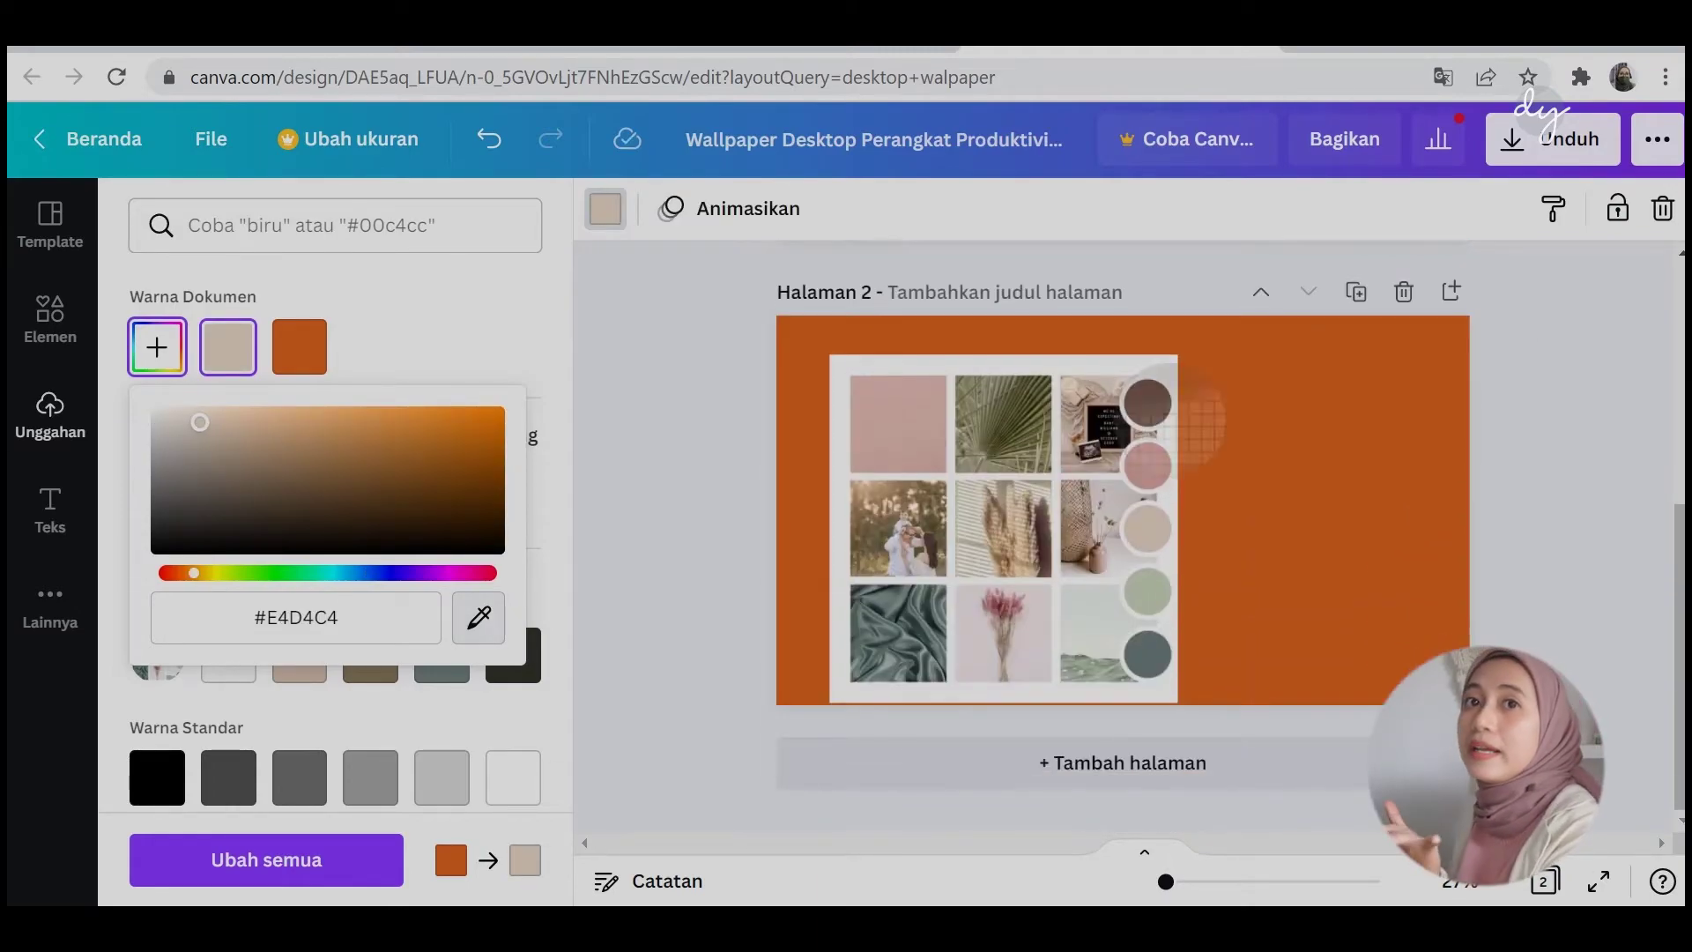
left_click(1146, 406)
scroll(1124, 529, "down", 4)
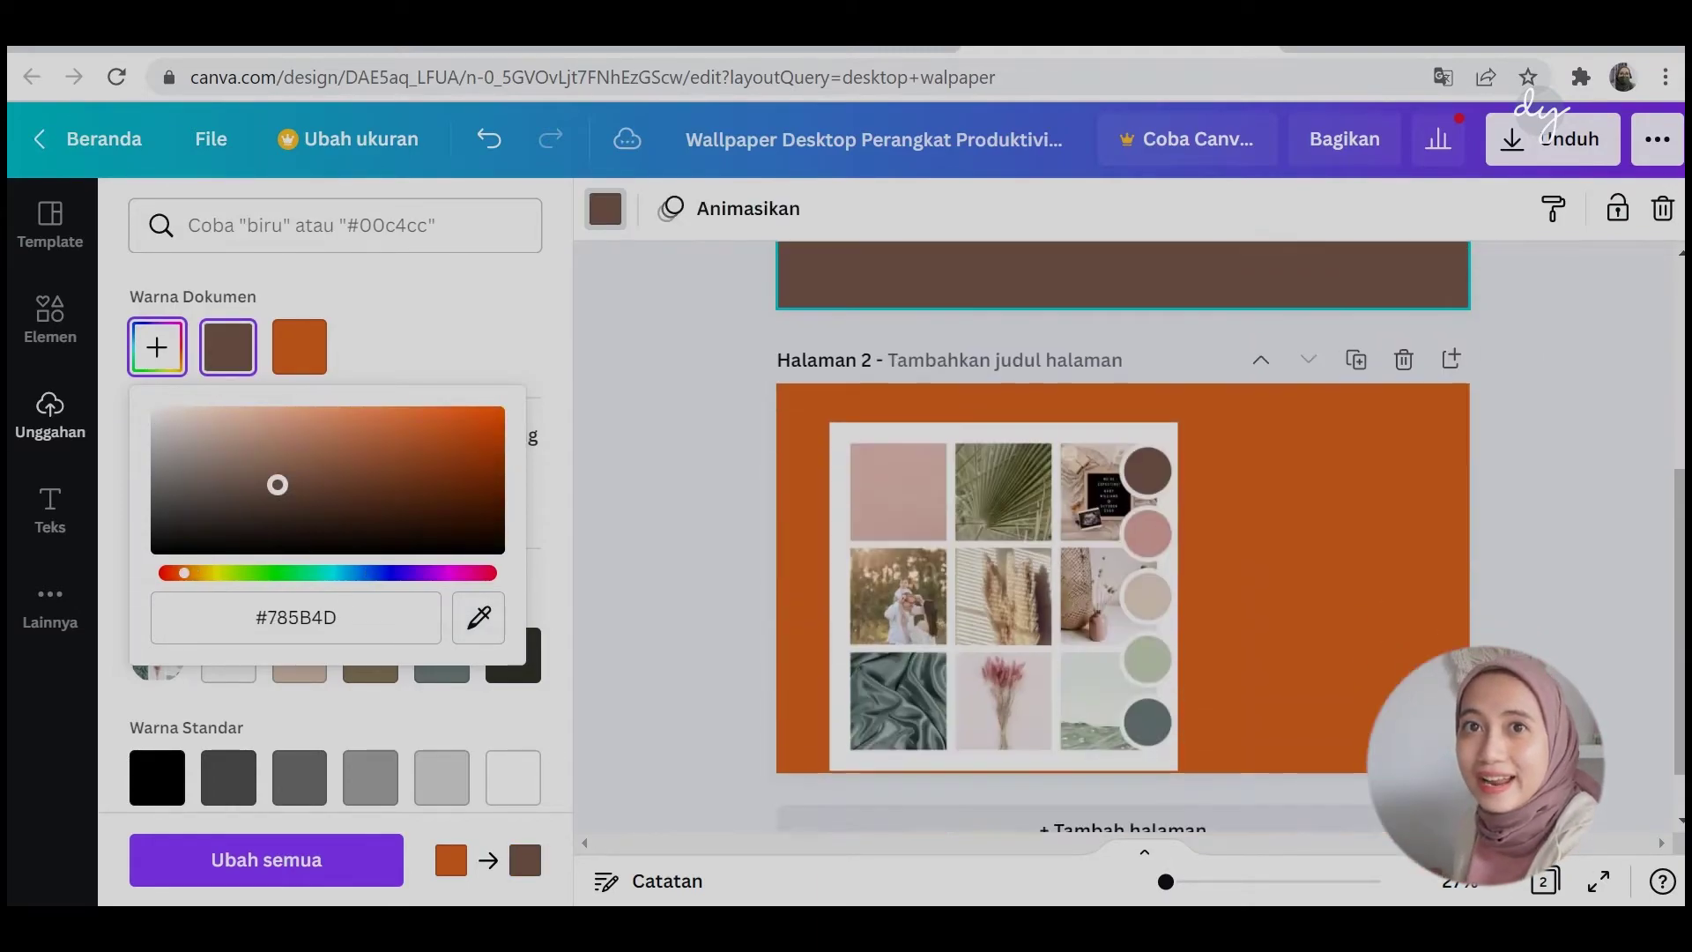
left_click(1144, 598)
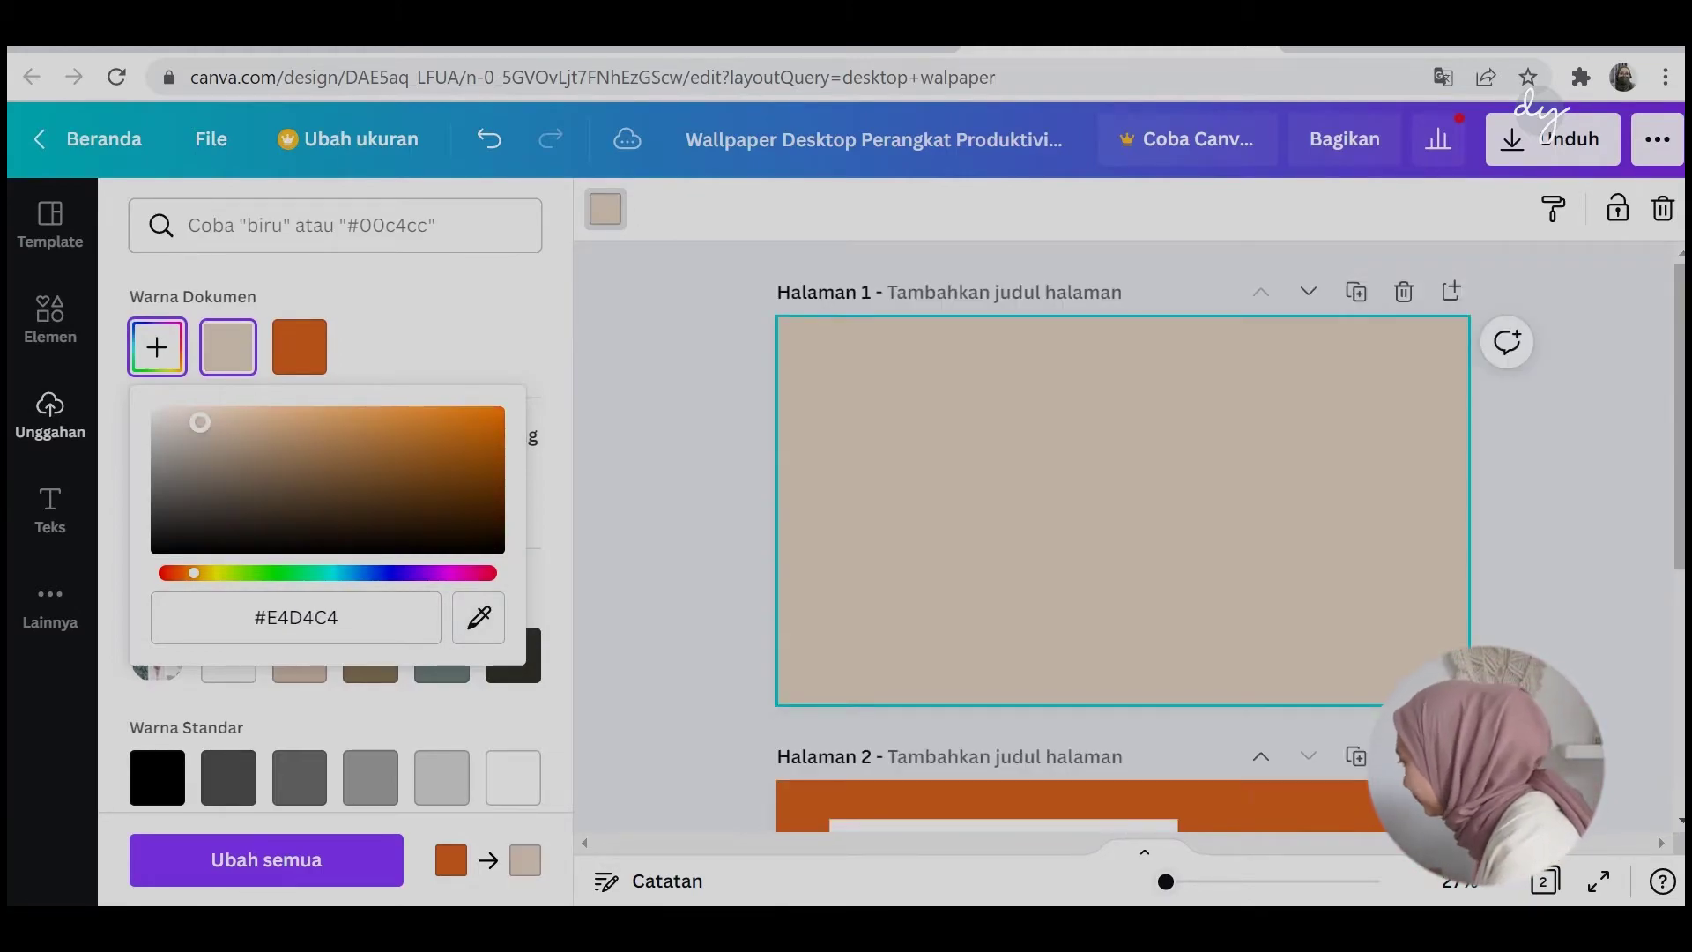
scroll(1130, 546, "up", 3)
scroll(1130, 546, "down", 3)
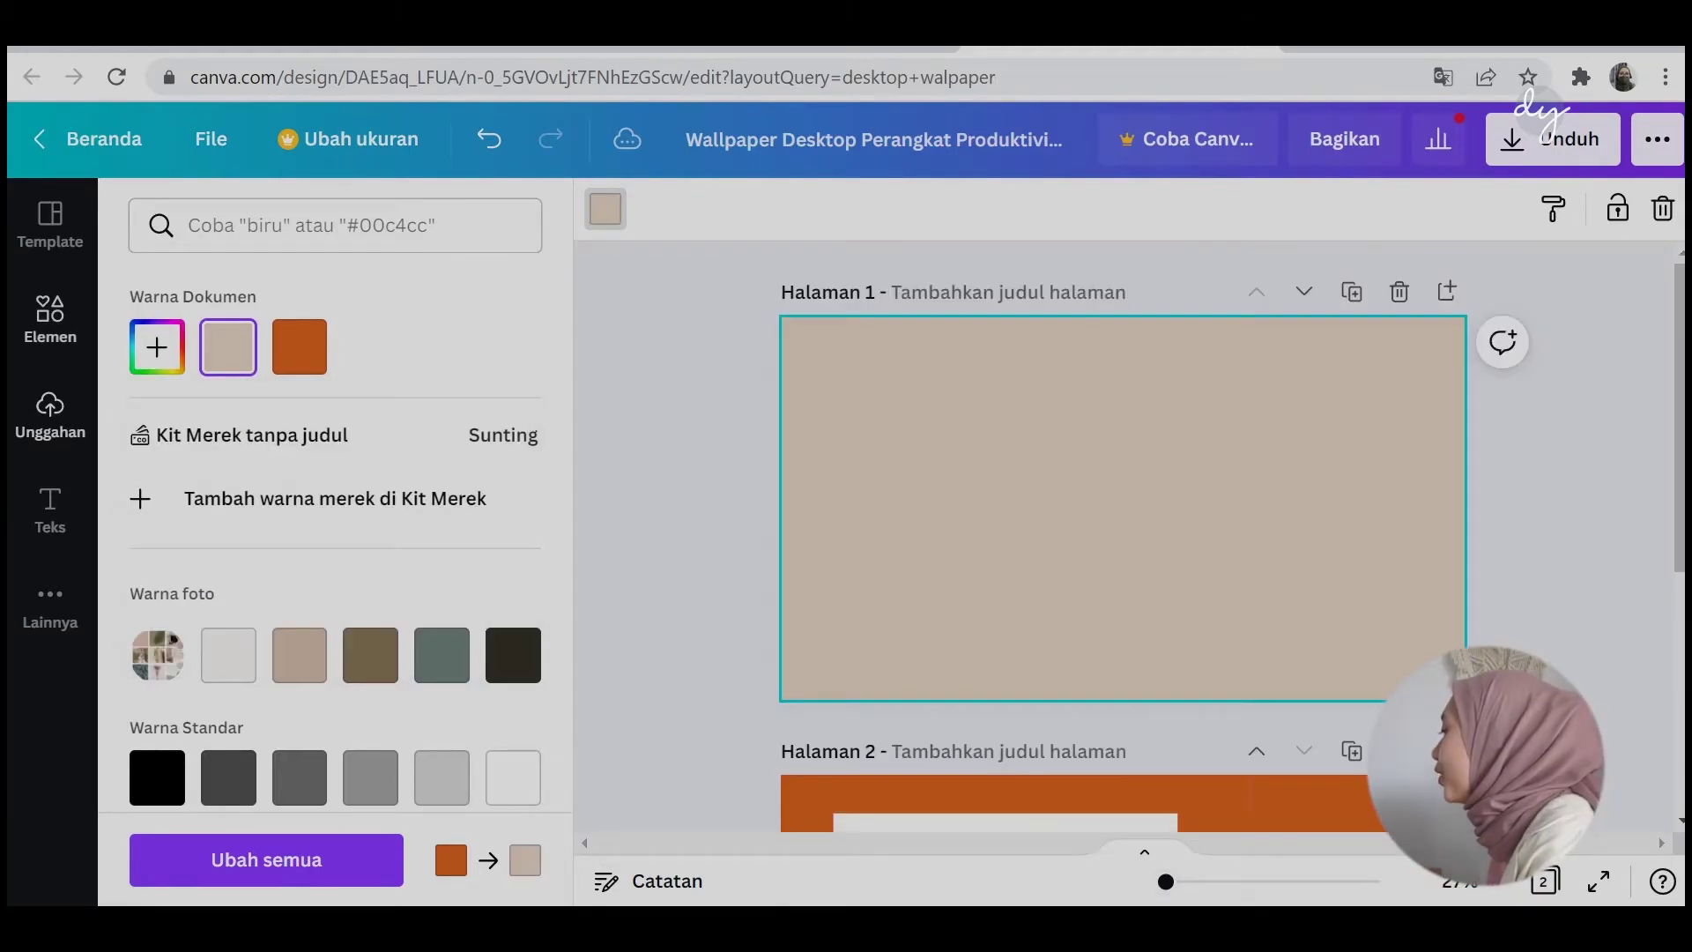
Upload the selected campervan, home interior, food, yoga and quote images together from the Downloads folder.
left_click(50, 414)
left_click(308, 283)
left_click(596, 667)
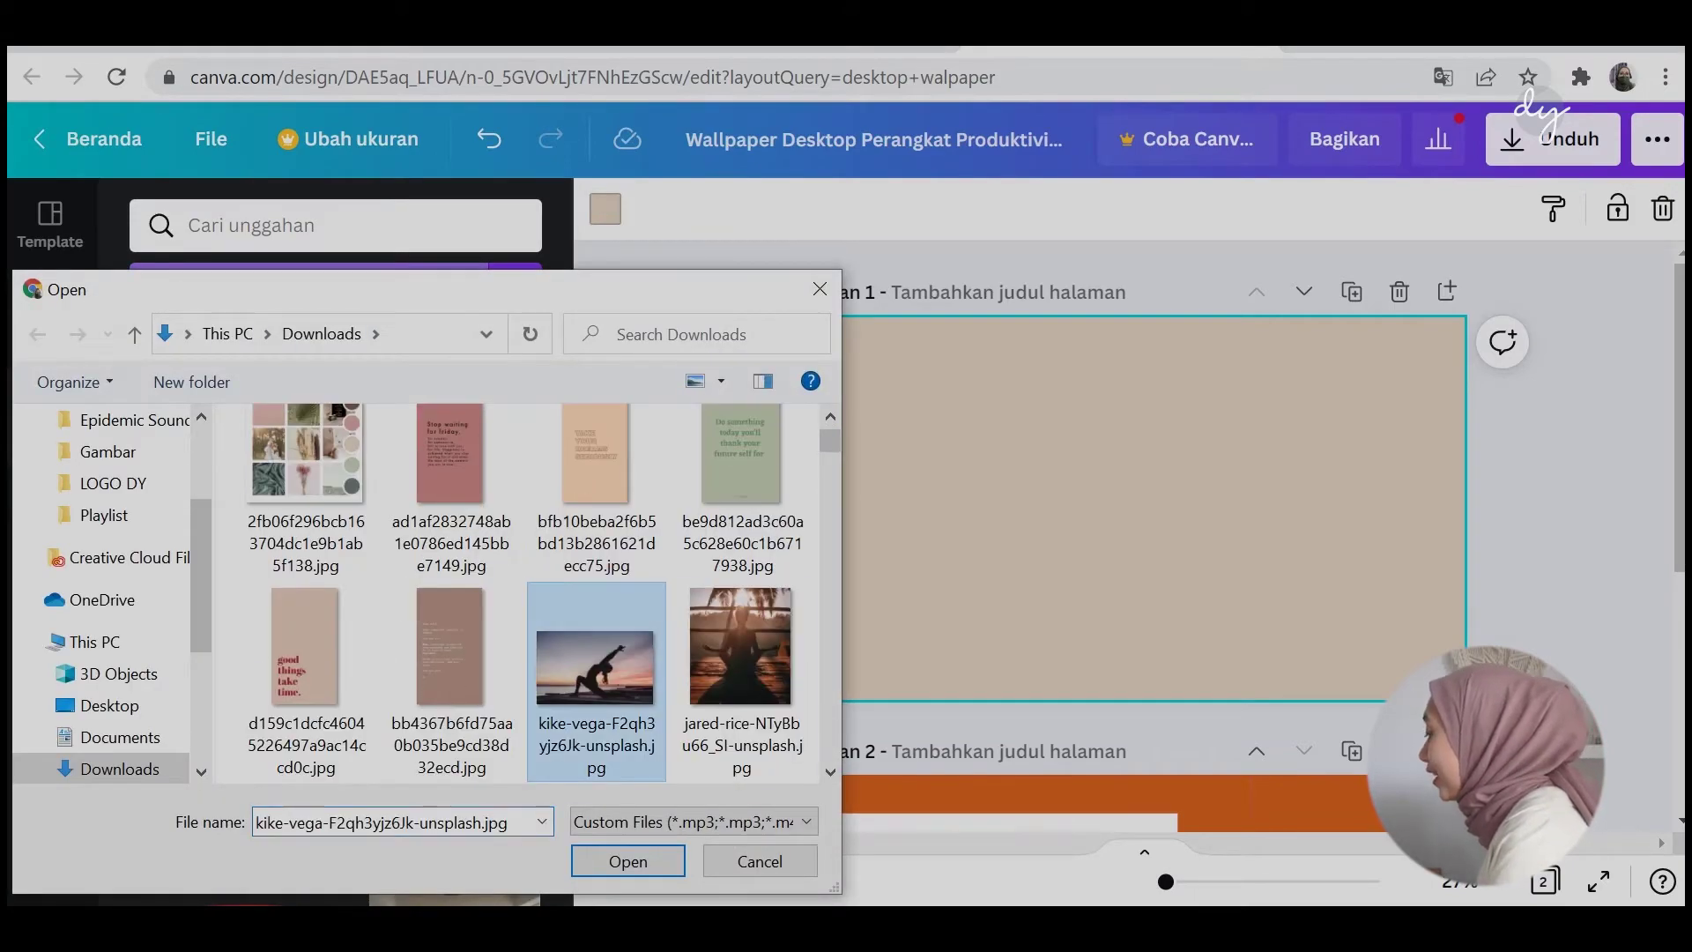
scroll(523, 590, "down", 5)
left_click(303, 621)
left_click(732, 491, "ctrl")
left_click(596, 483, "ctrl")
left_click(453, 484, "ctrl")
scroll(524, 590, "up", 1)
left_click(304, 691, "ctrl")
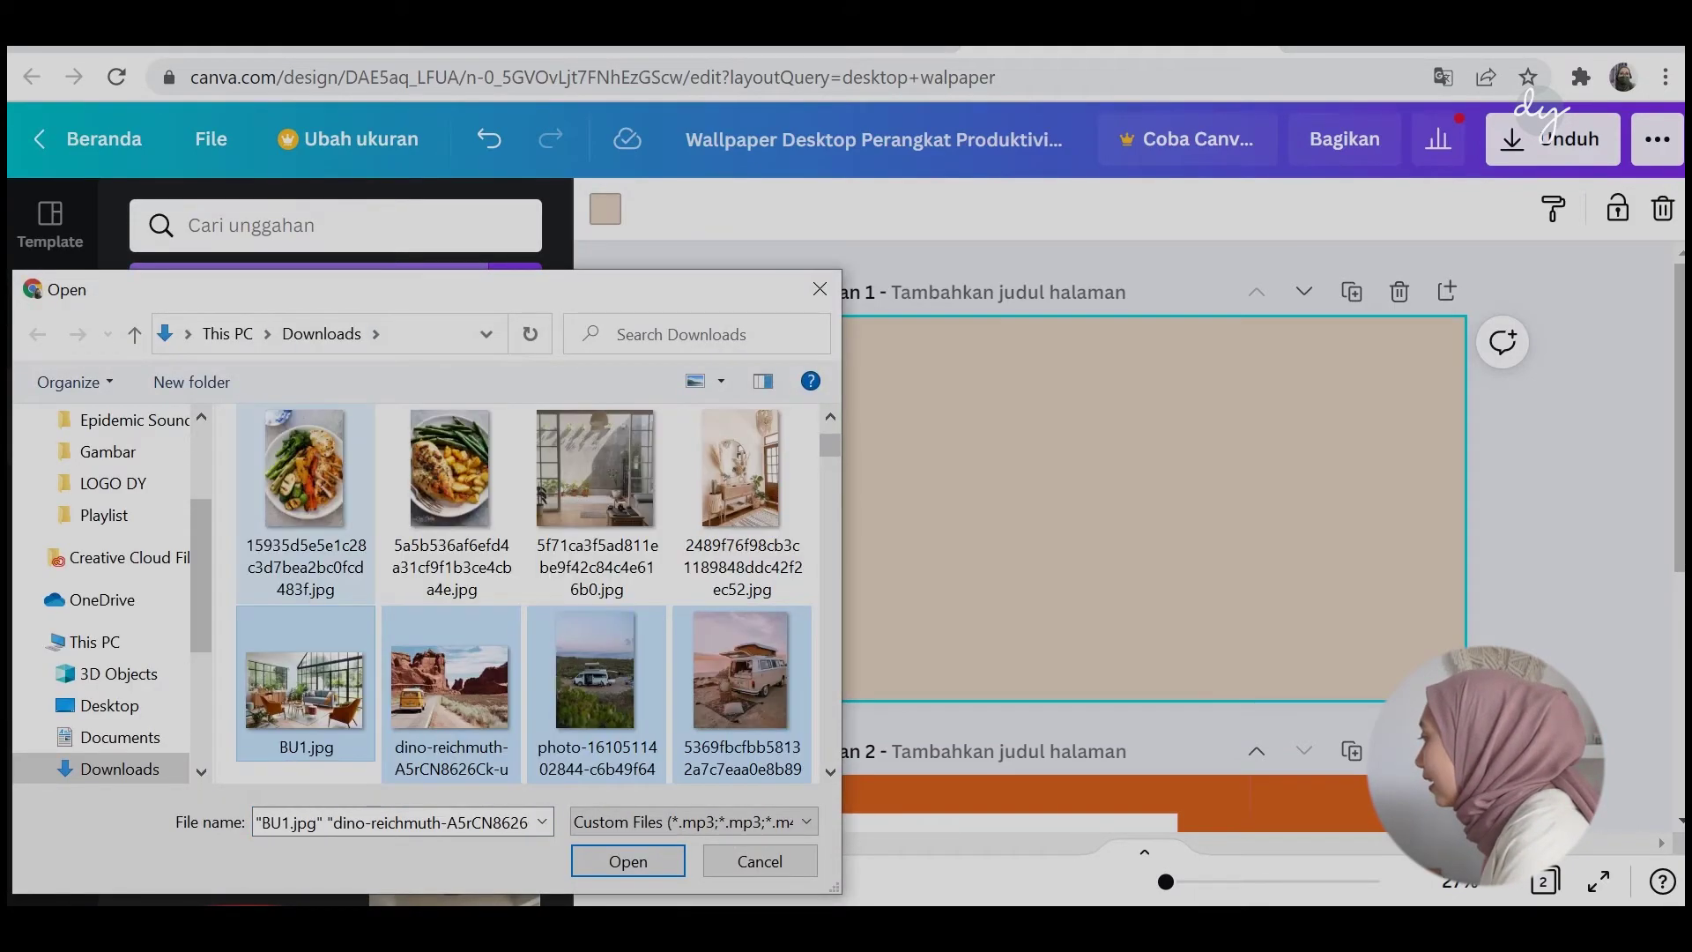
scroll(529, 590, "up", 1)
left_click(740, 670, "ctrl")
left_click(596, 670, "ctrl")
left_click(306, 670, "ctrl")
left_click(741, 468, "ctrl")
left_click(595, 467, "ctrl")
left_click(306, 467, "ctrl")
scroll(338, 459, "up", 1)
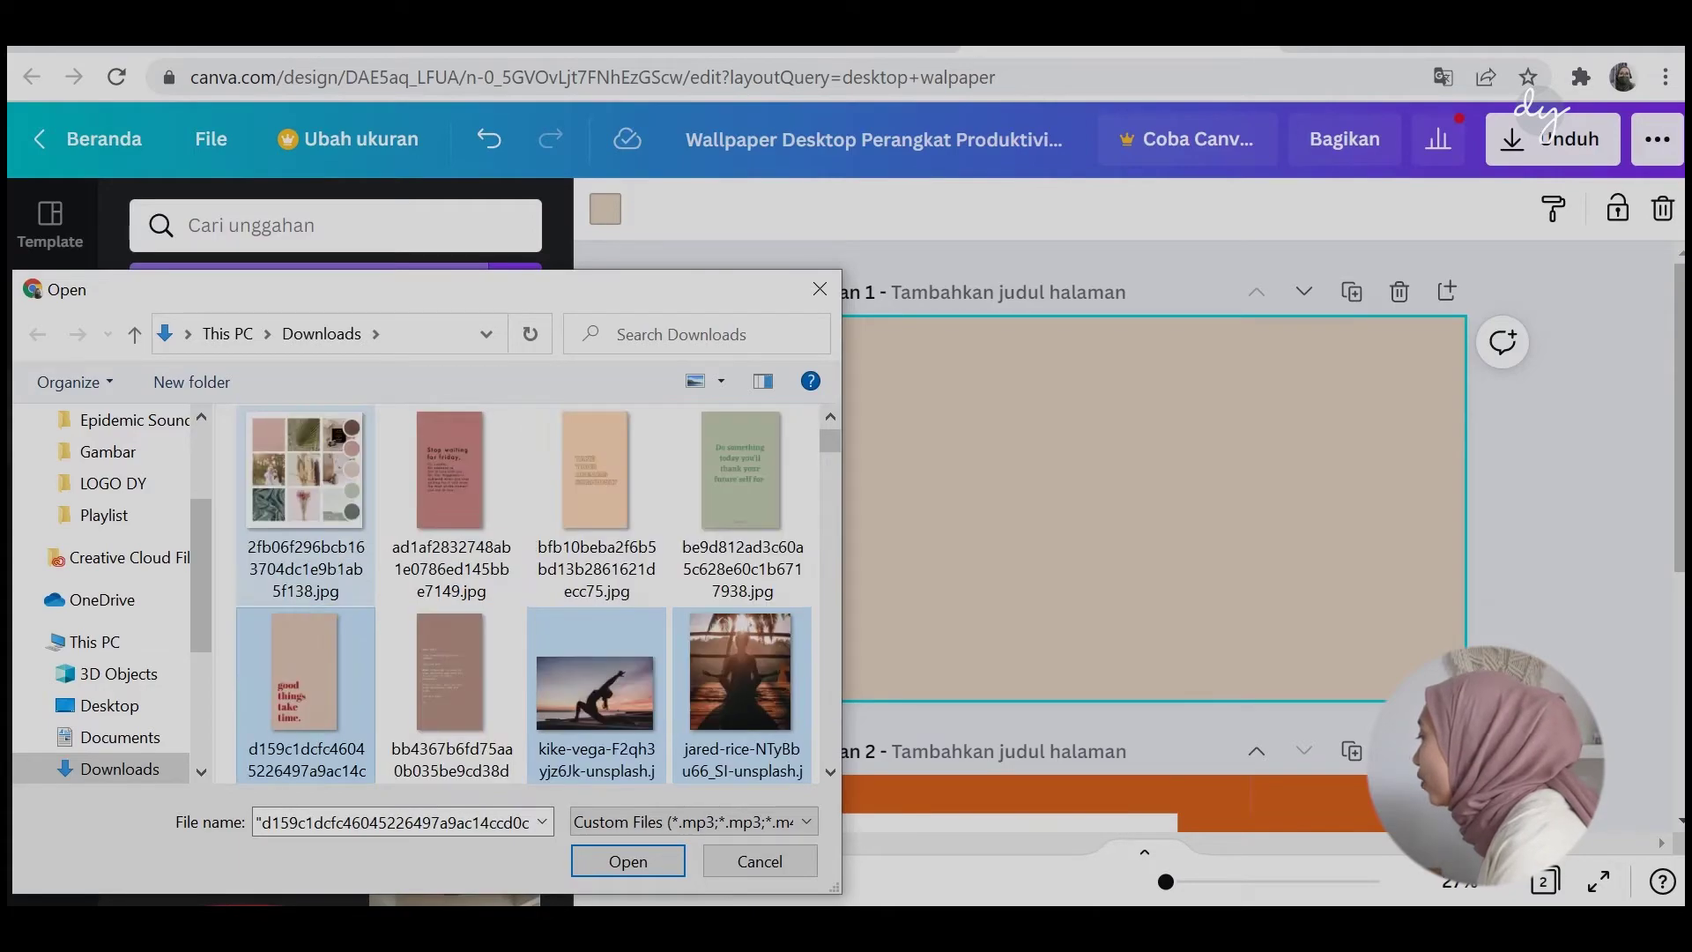
left_click(740, 476, "ctrl")
key("Return")
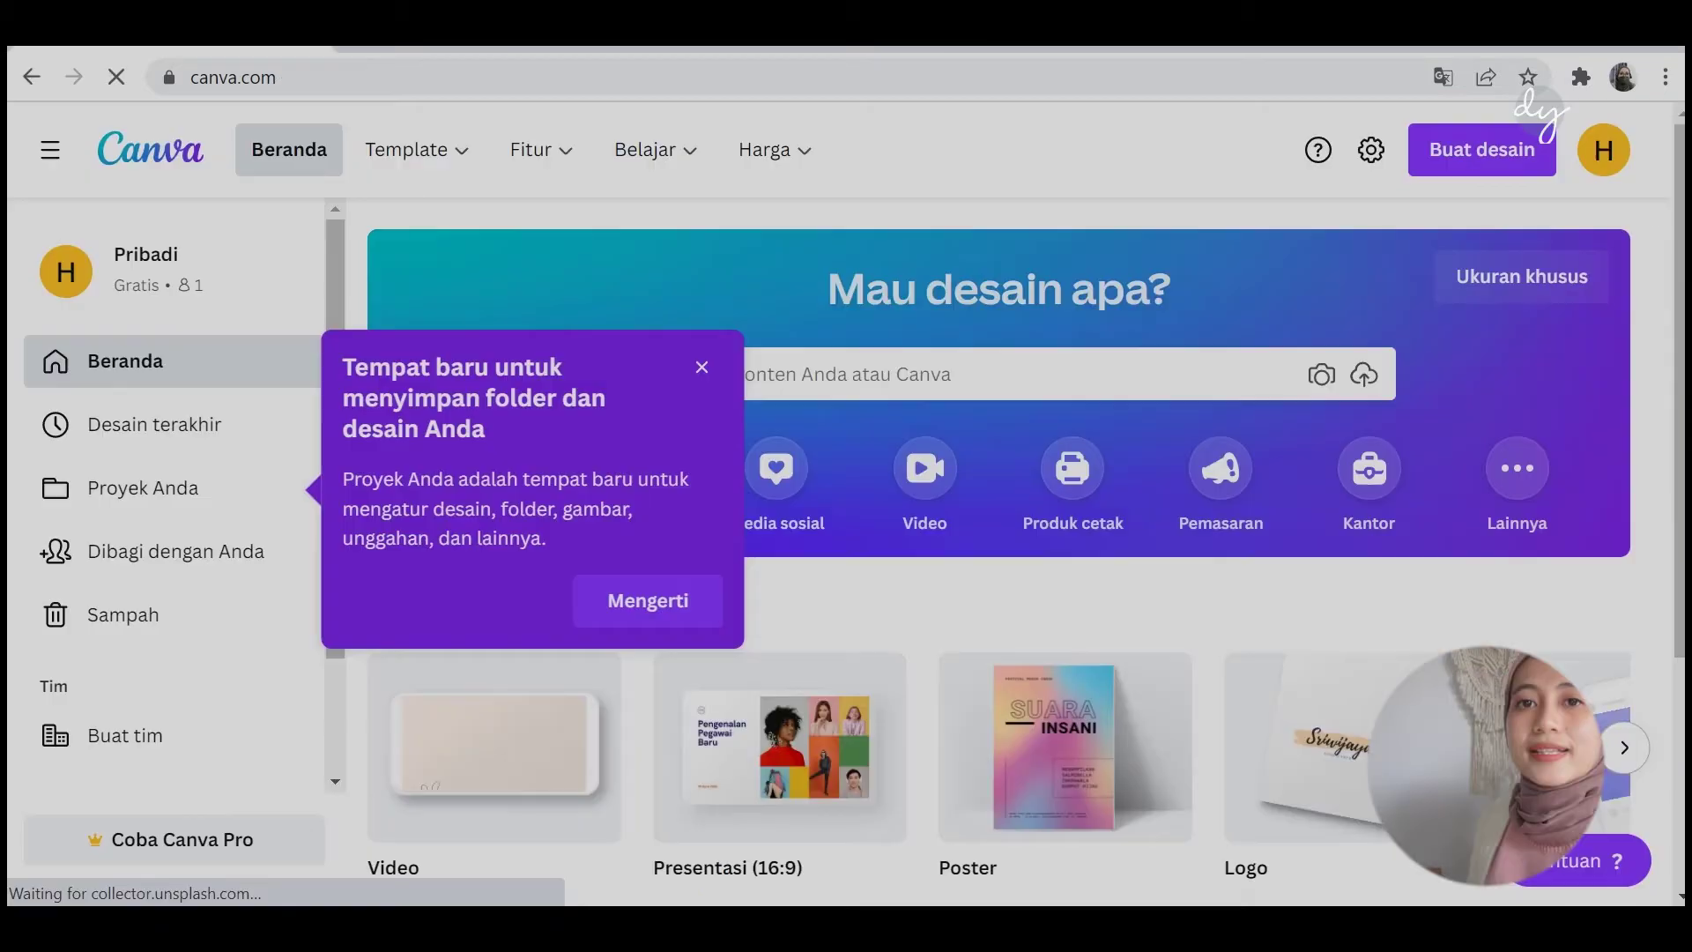
Search the templates for "vision board" and look through the layouts for inspiration.
left_click(881, 374)
type("vision board")
key("Return")
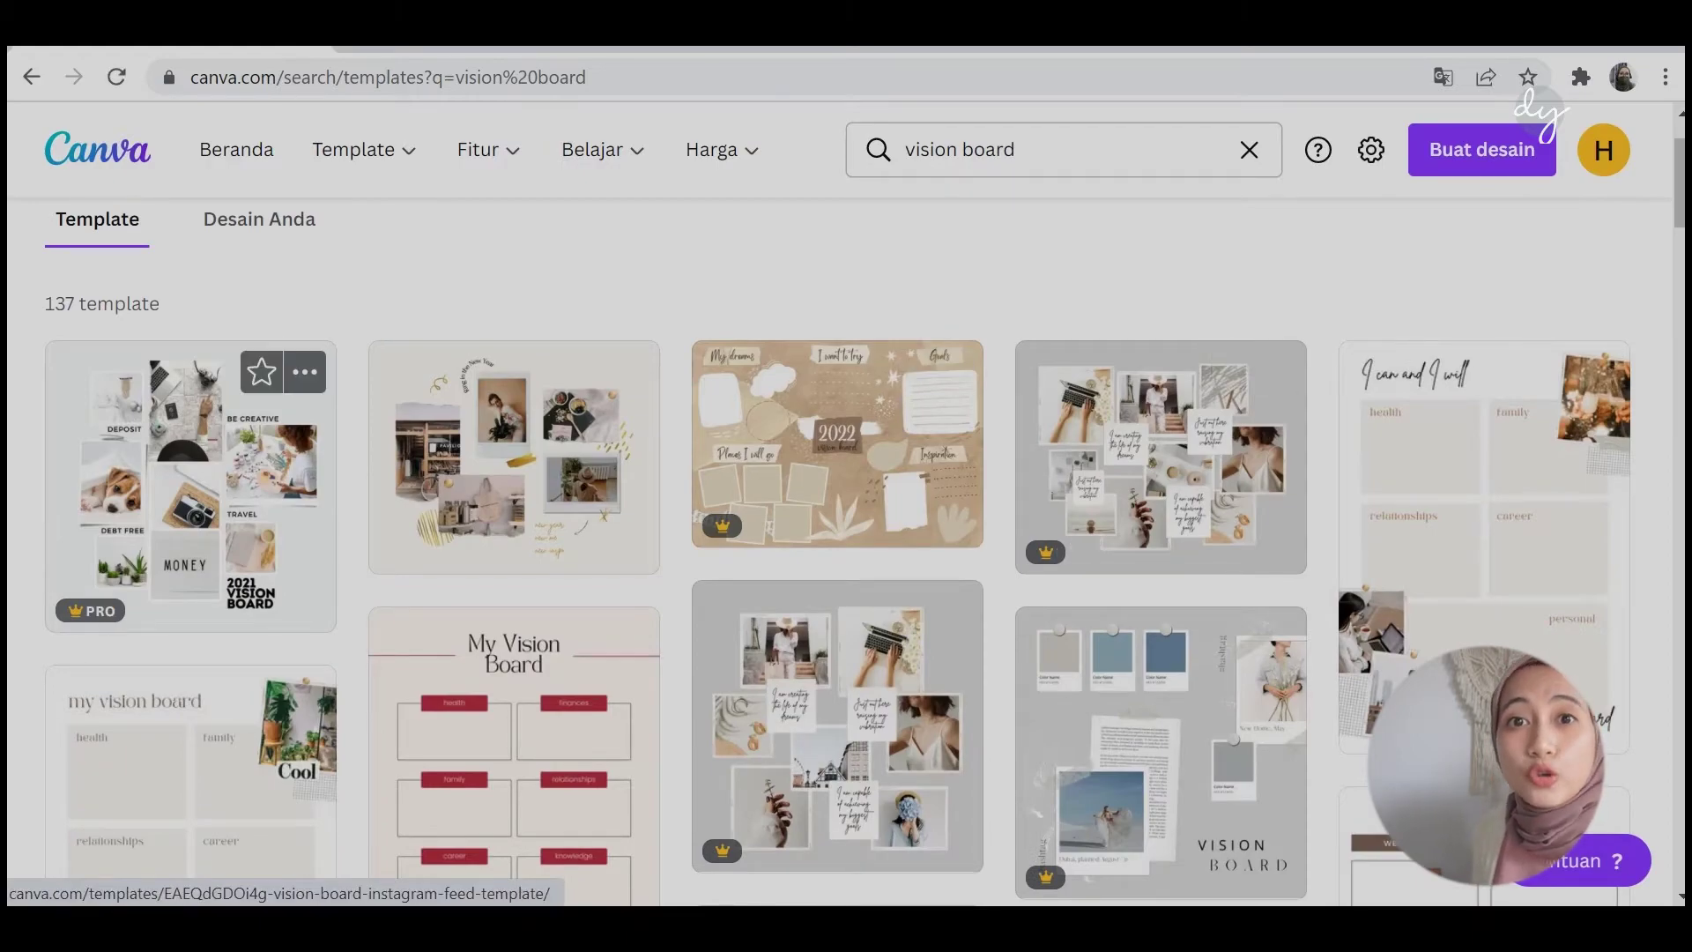
scroll(191, 423, "down", 2)
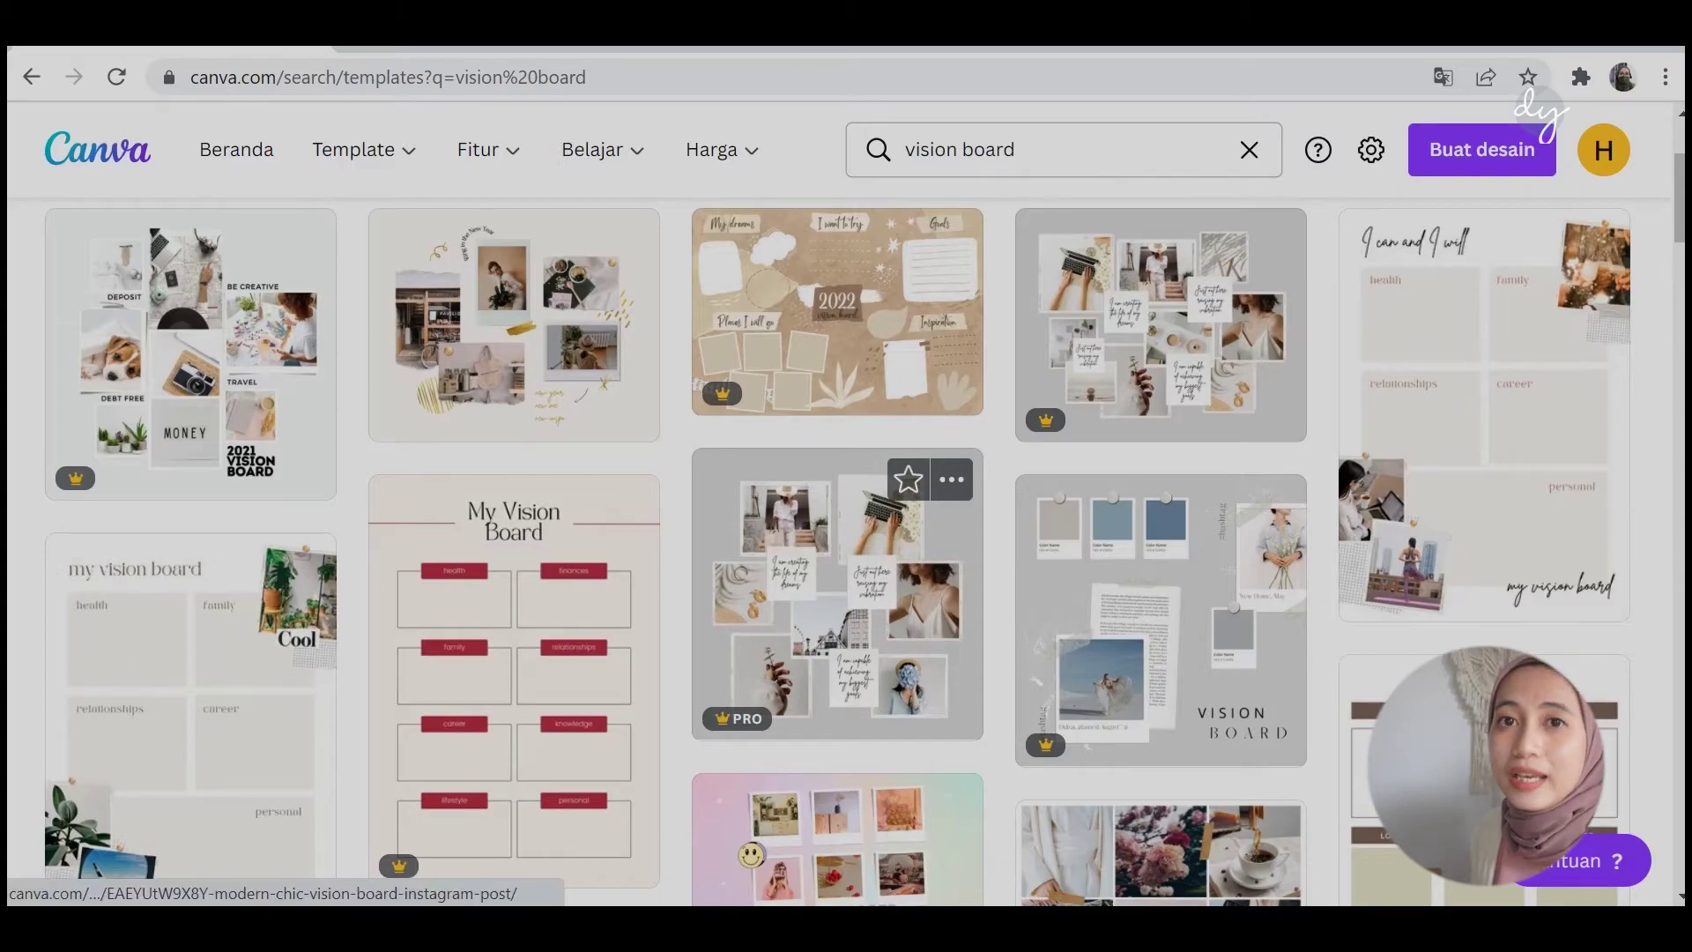
scroll(837, 572, "down", 3)
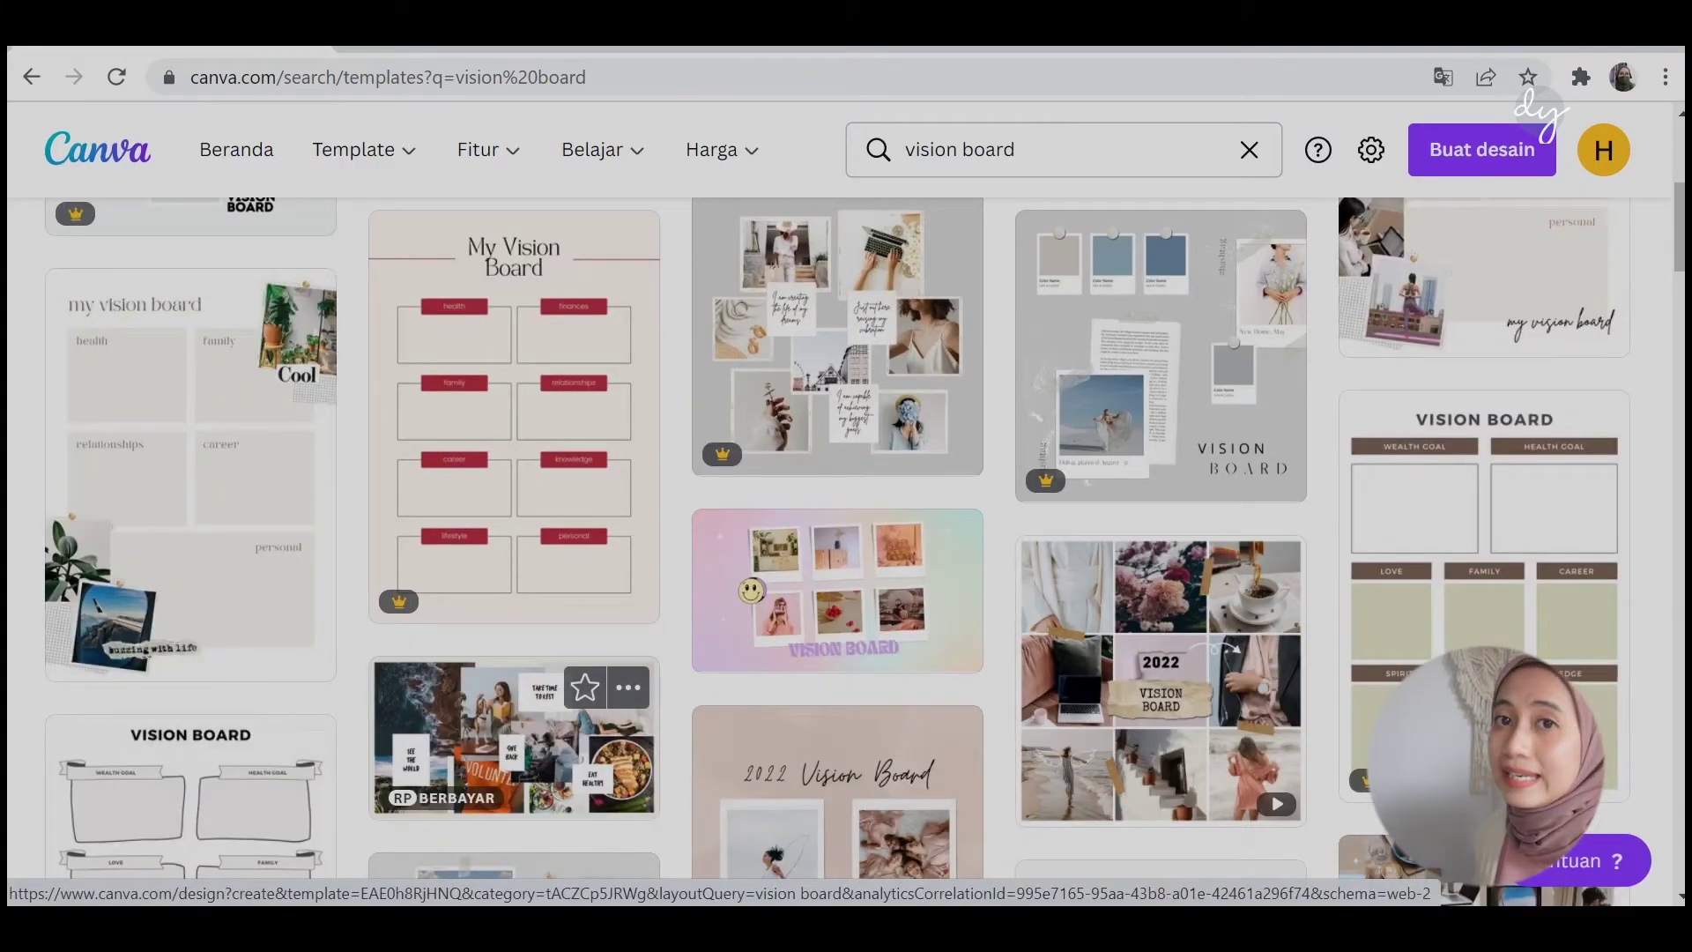
scroll(838, 617, "down", 3)
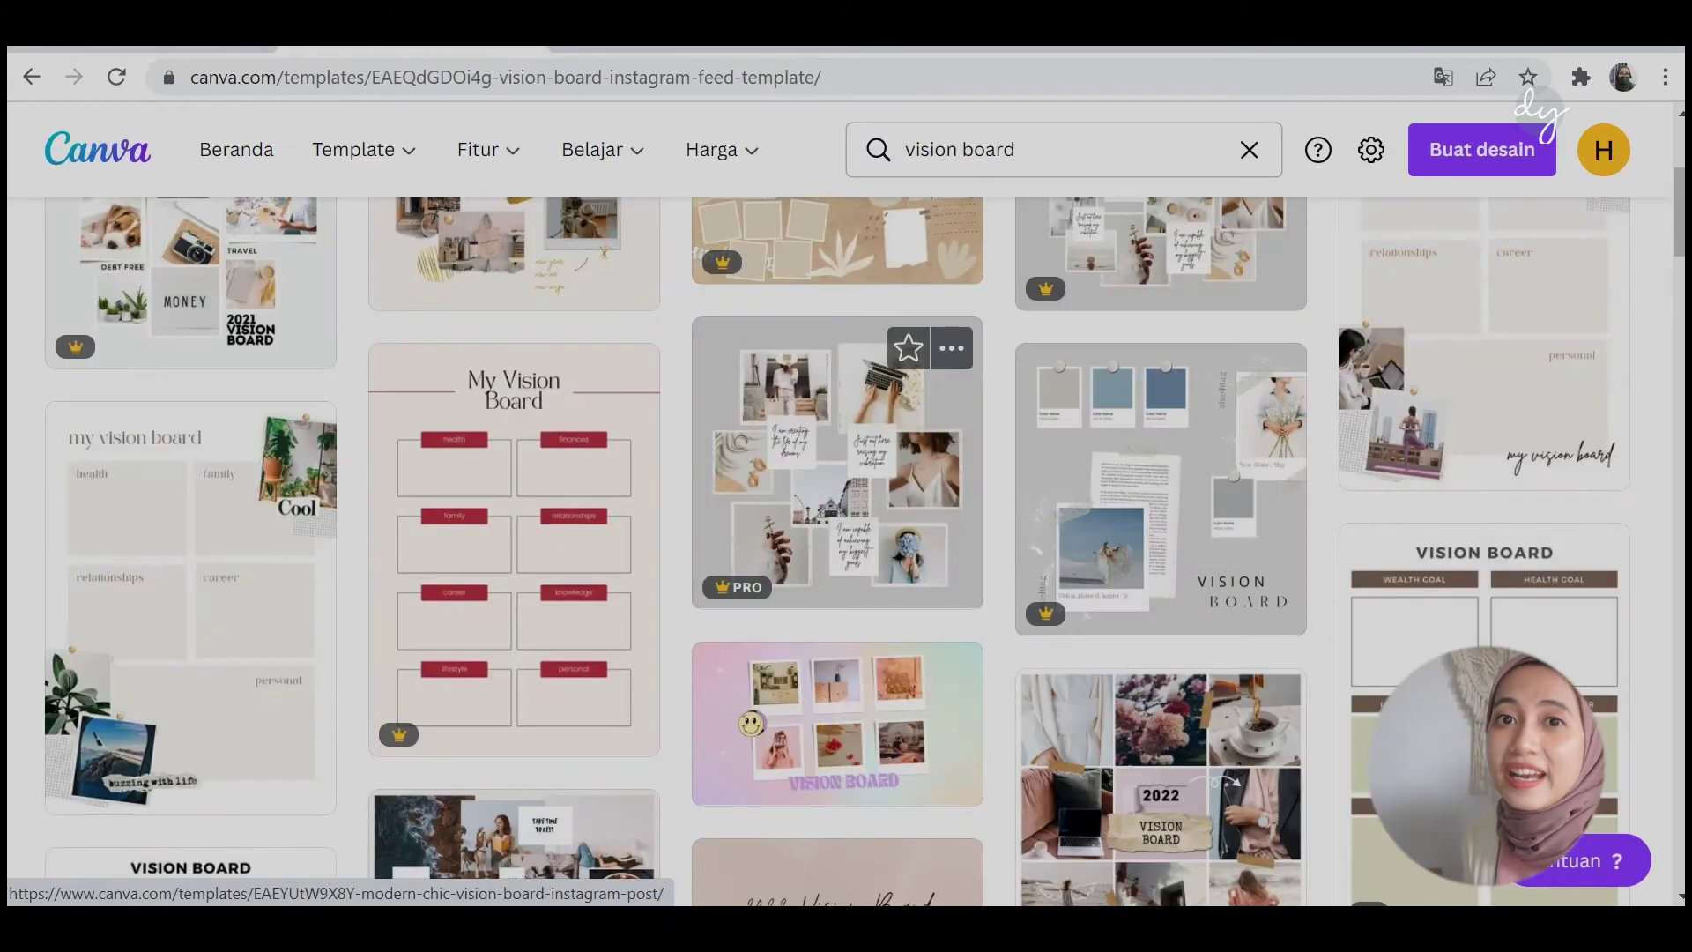
scroll(837, 529, "down", 4)
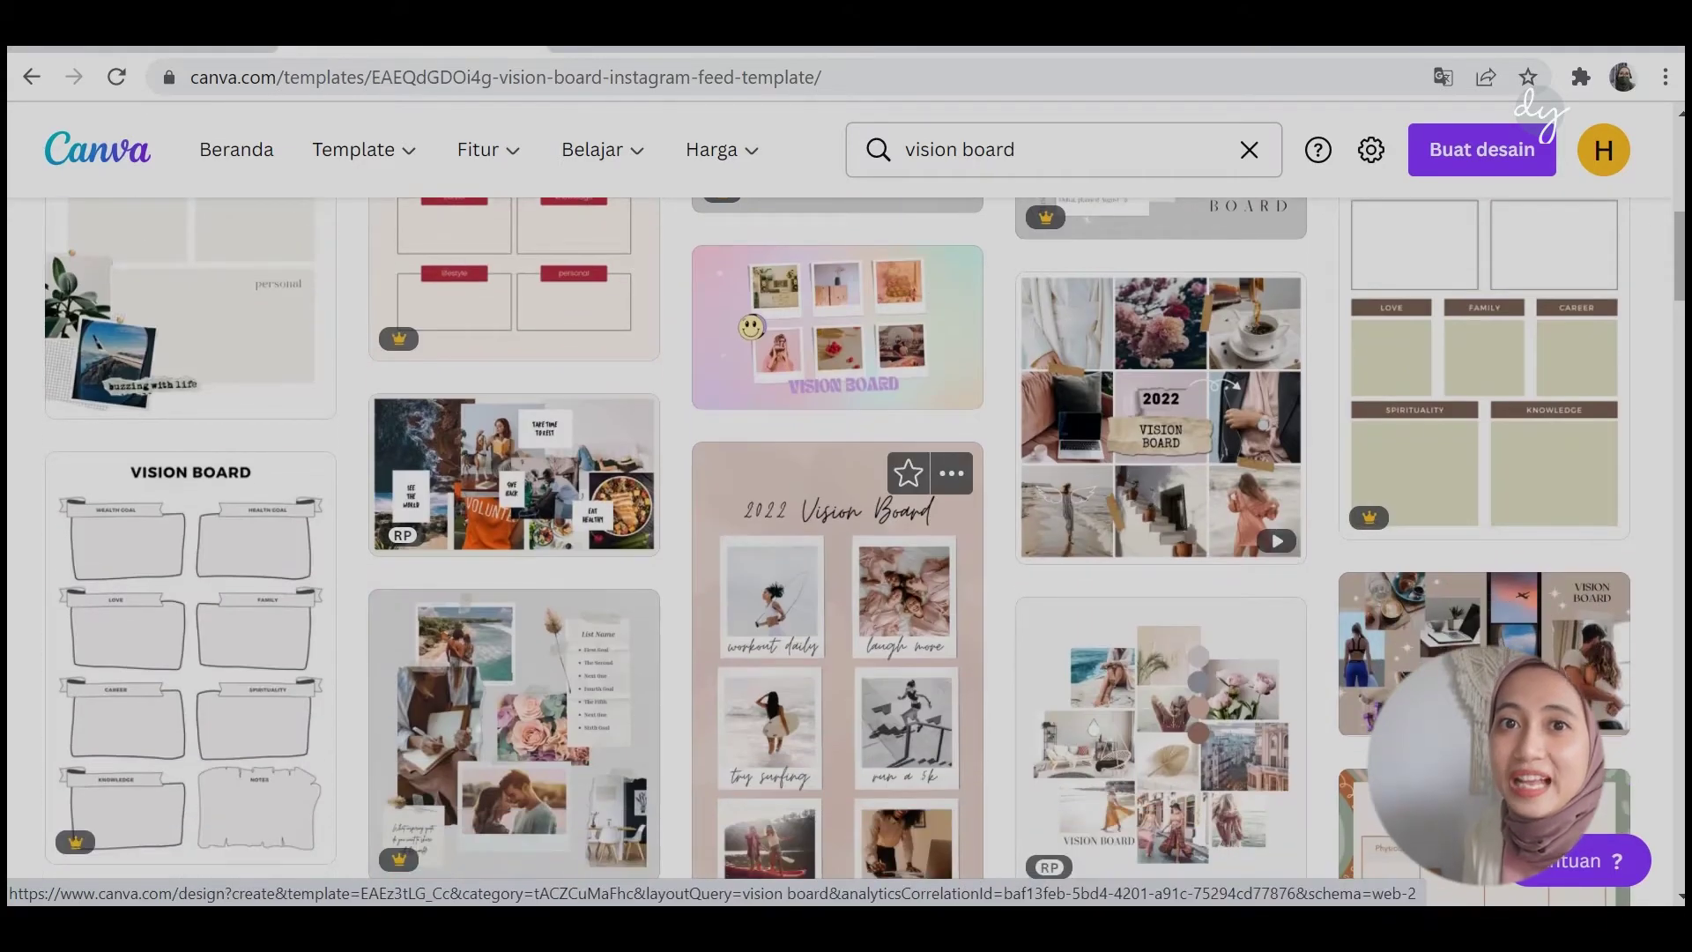
scroll(1164, 617, "down", 2)
left_click(1163, 617)
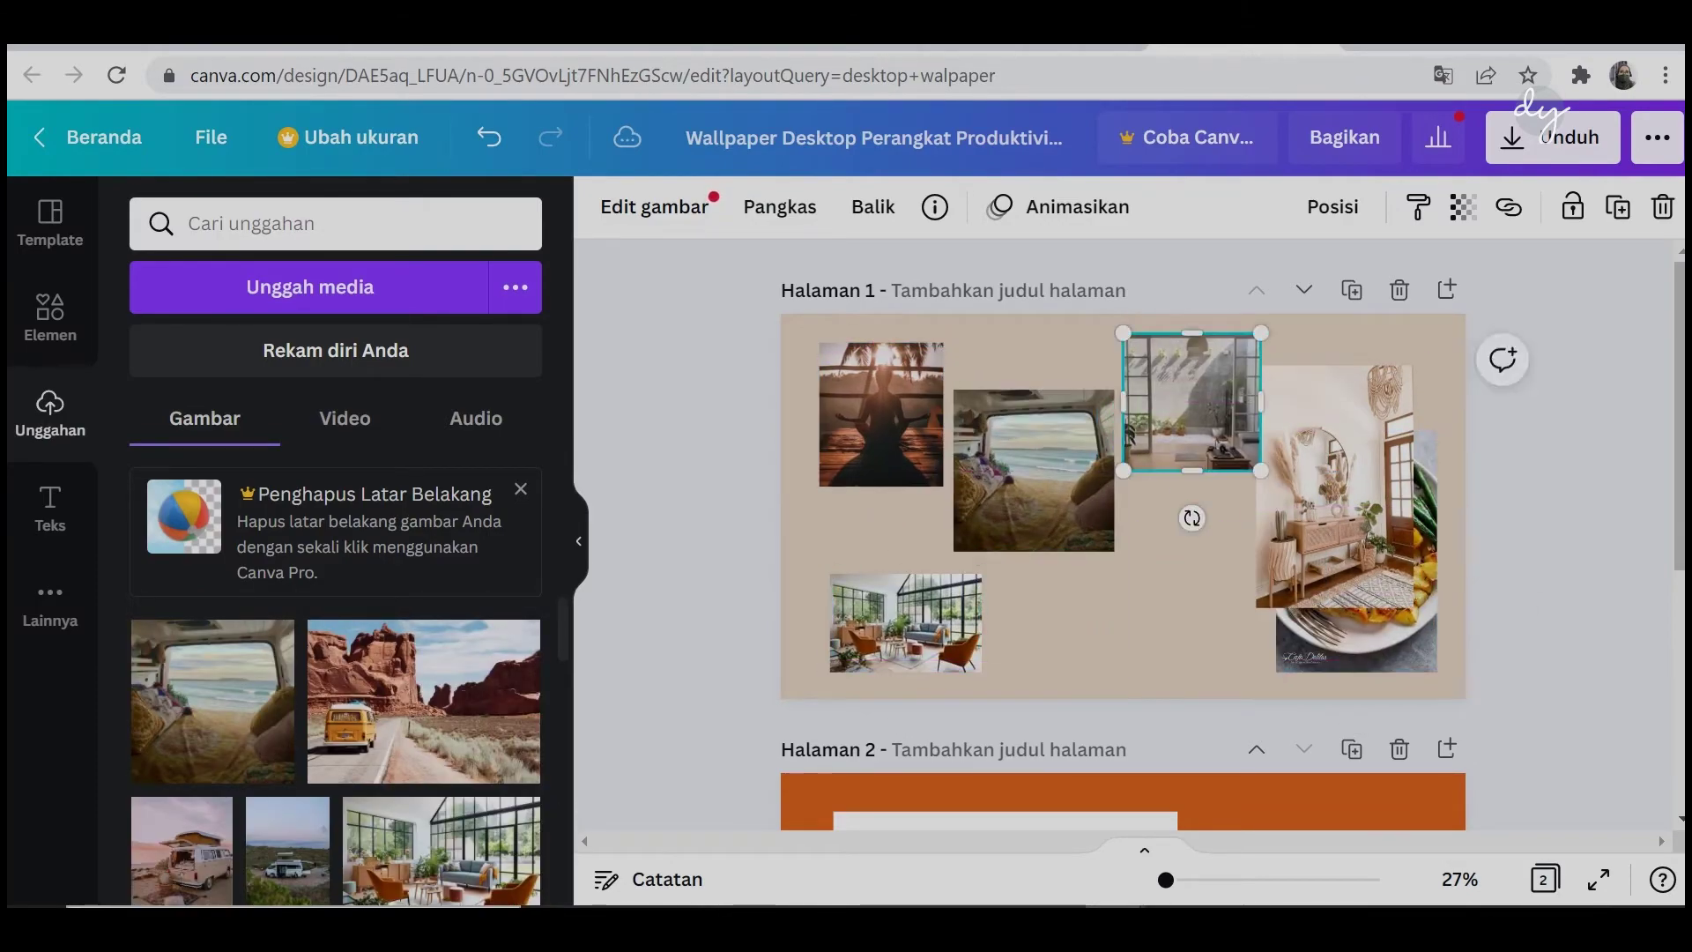
Arrange the photos and green quote card as a collage on page 1 titled "VISION BOARD", with the campervan photo unframed.
key("ctrl+z")
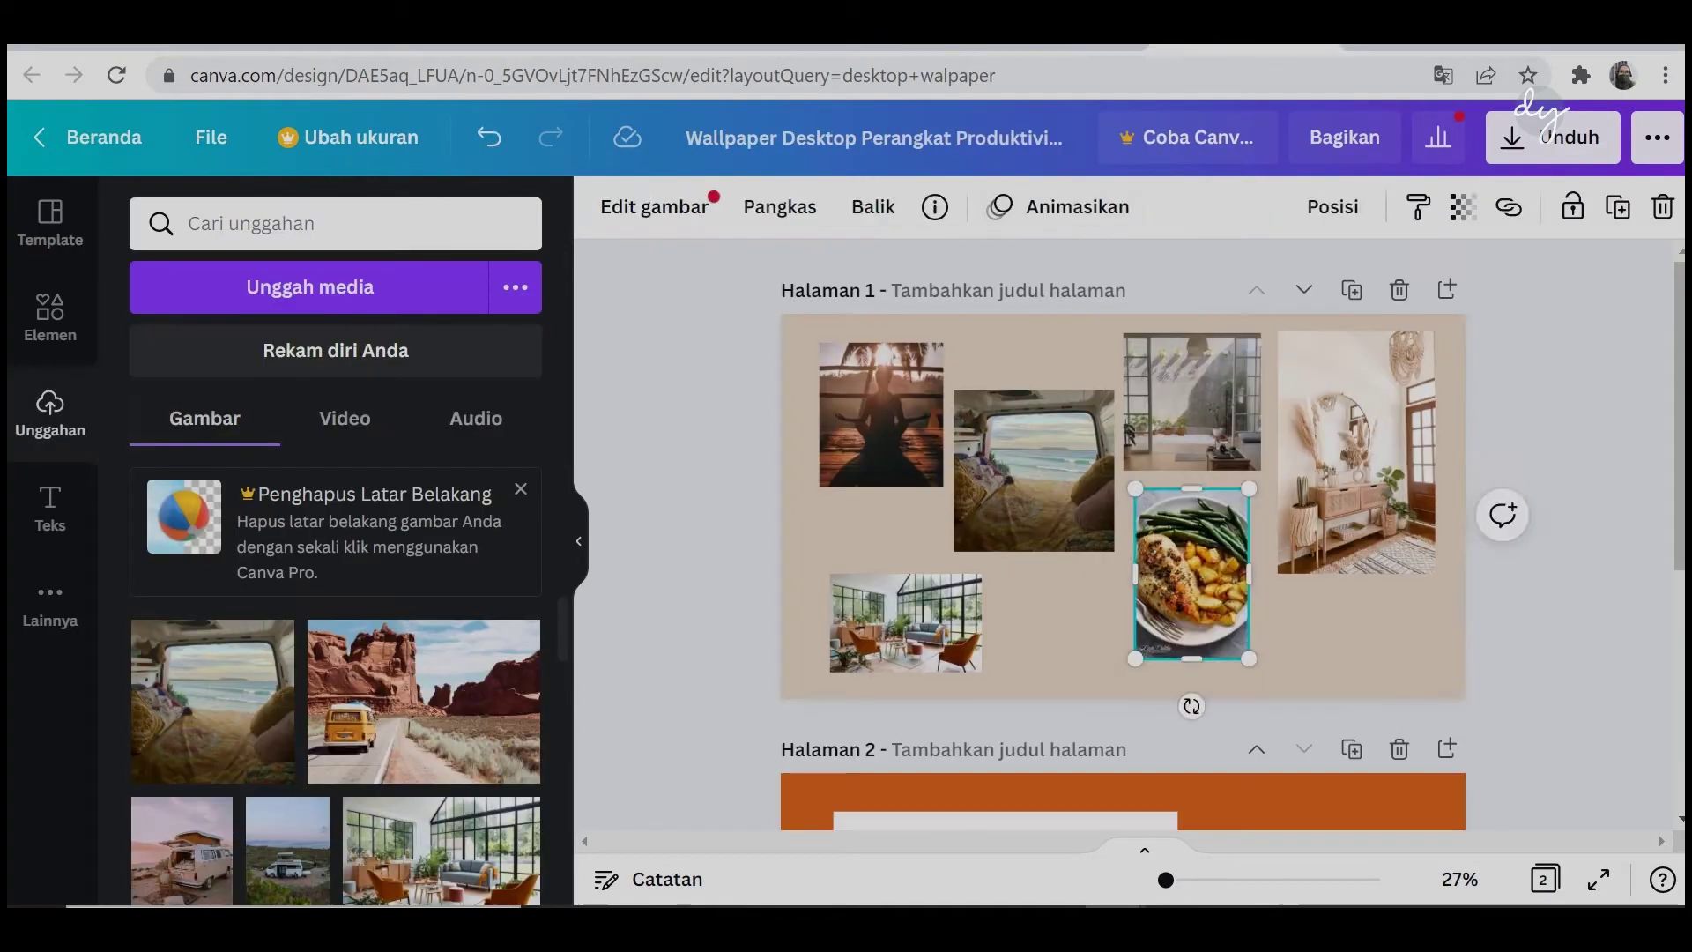
type("VISION BOARD")
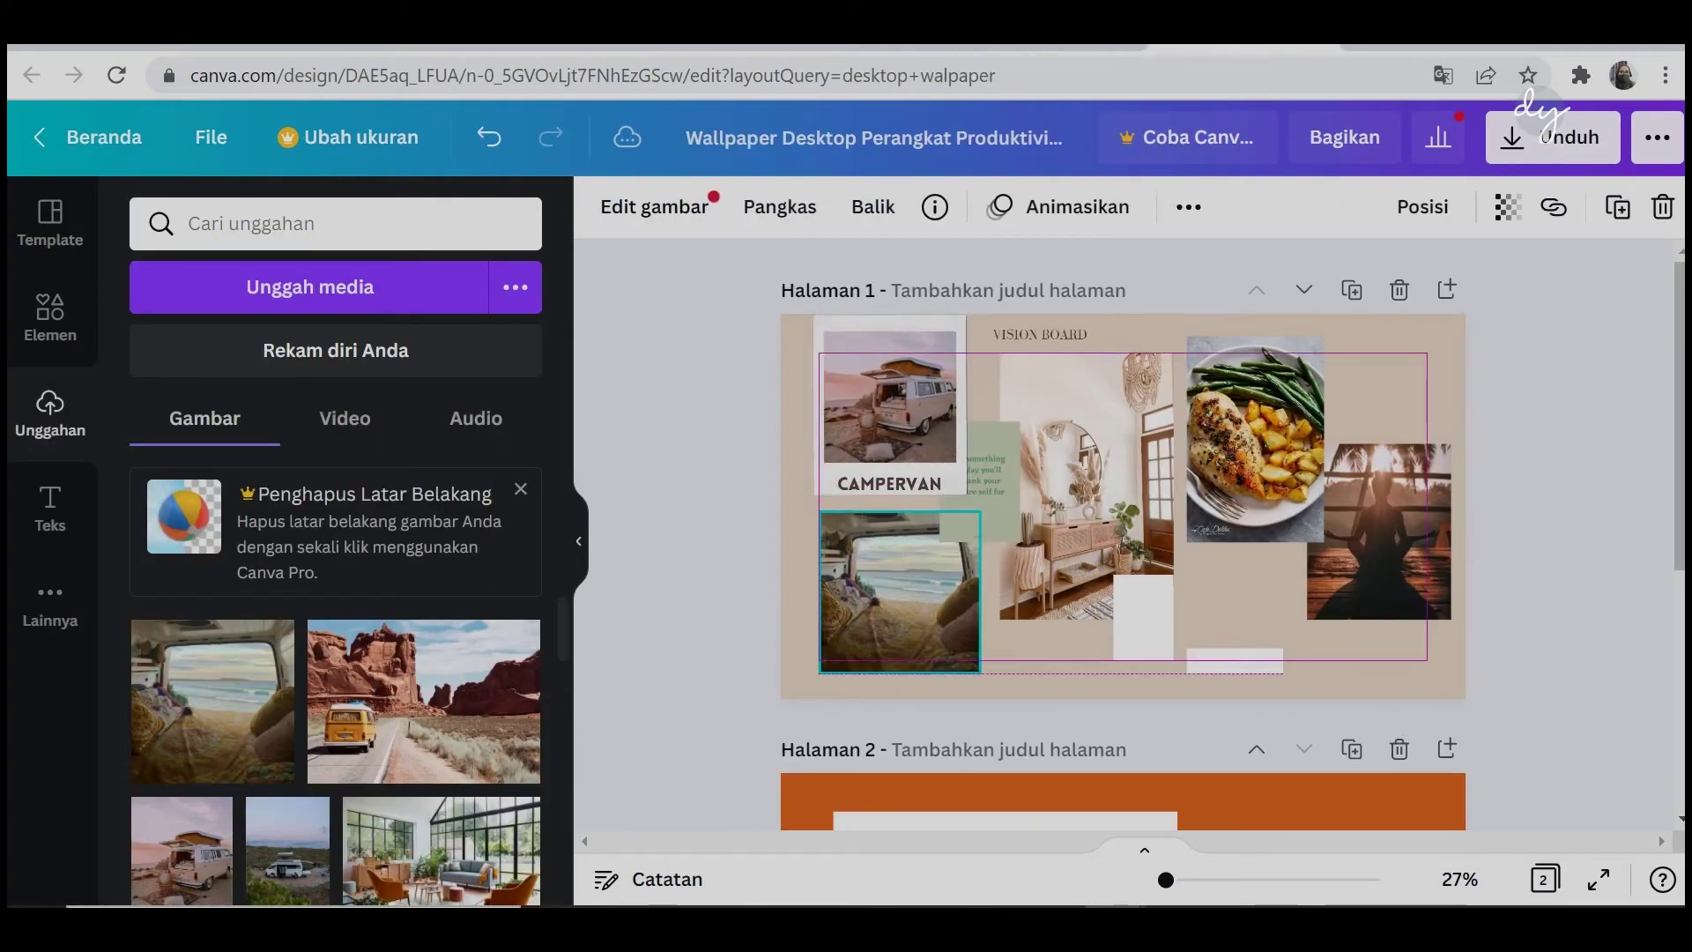
left_click(890, 406)
left_click(606, 207)
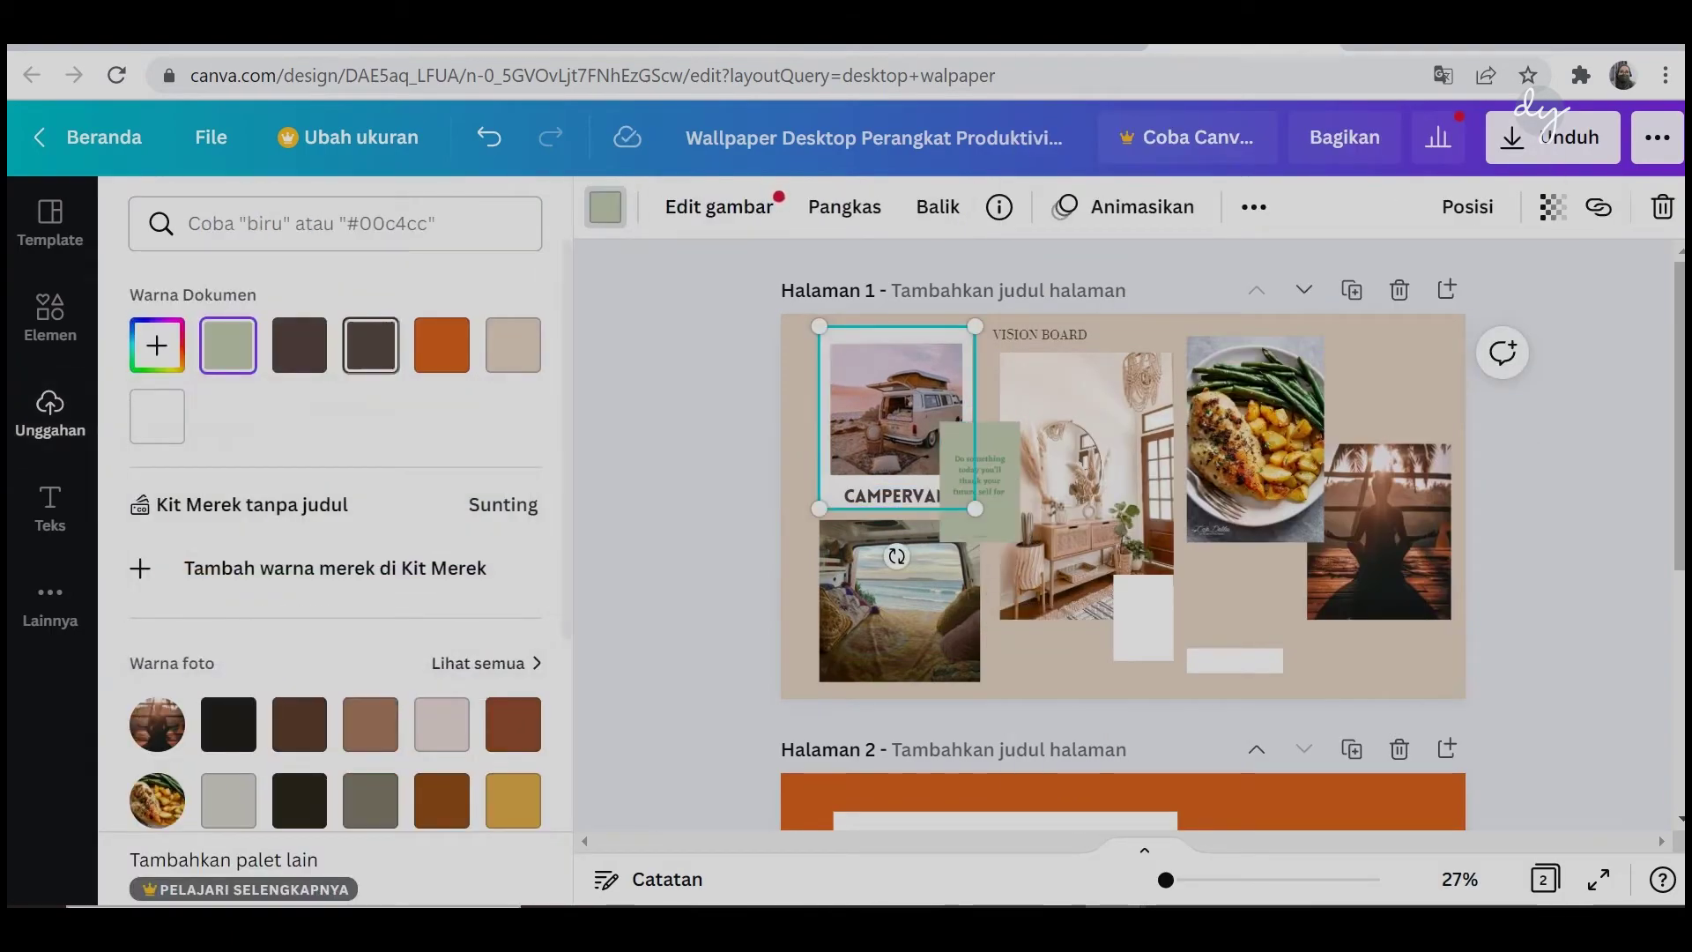
key("Escape")
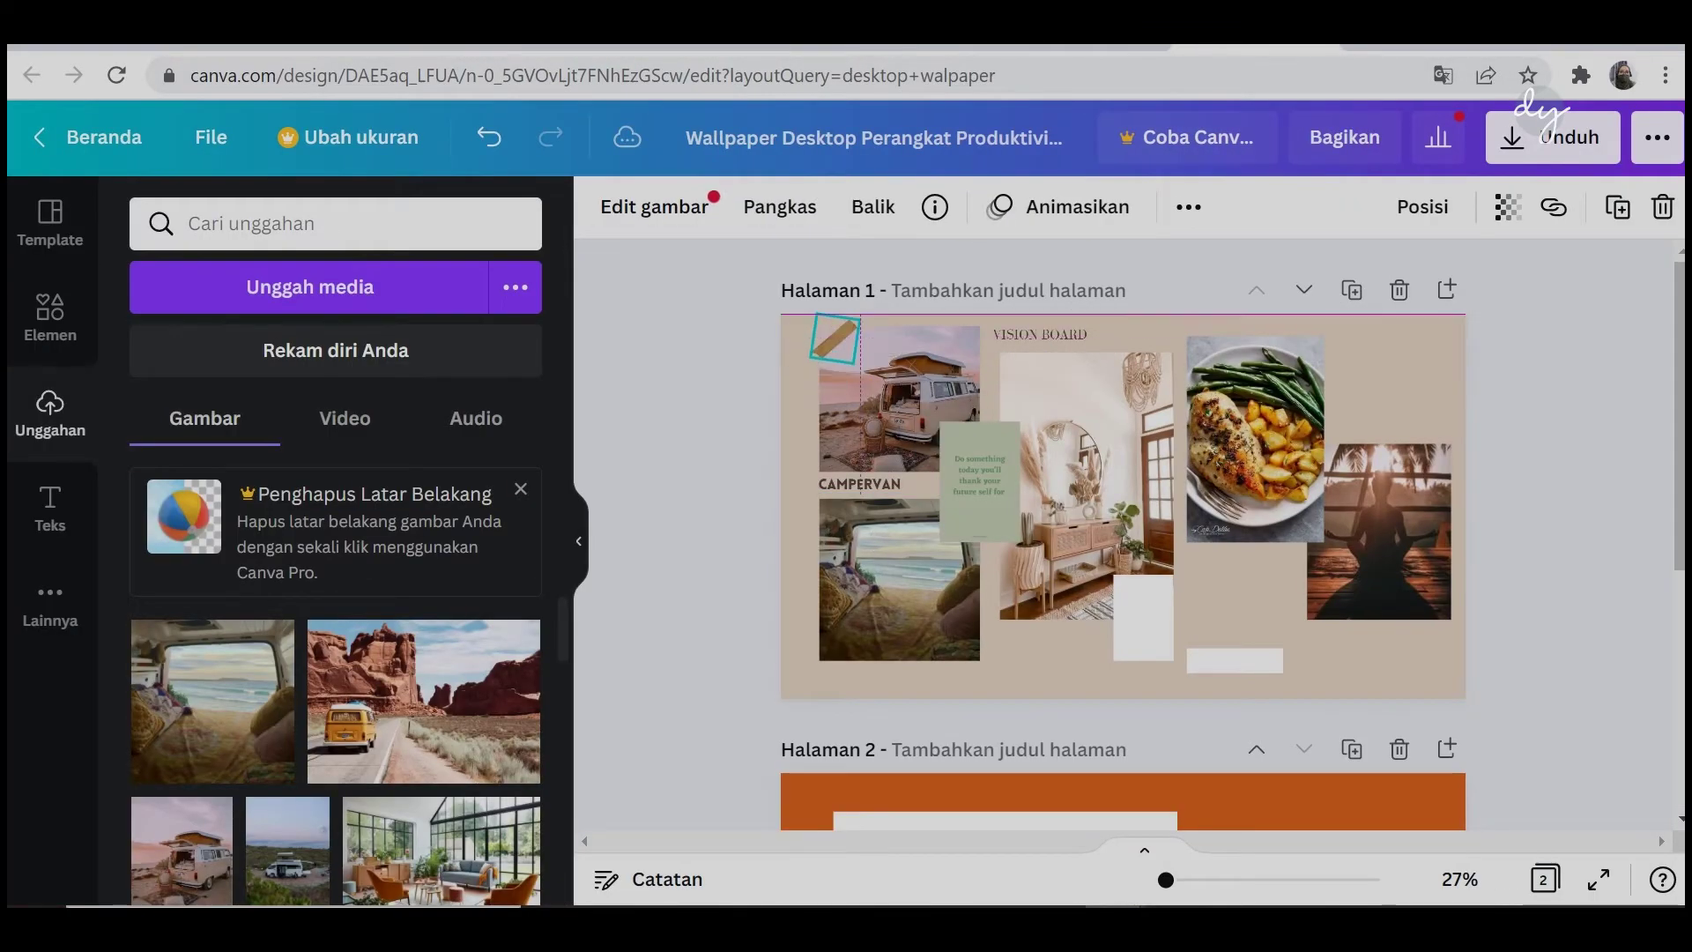
Place copies of the brown tape strip on a top corner of each of the five photos.
left_click_drag(834, 339, 815, 342)
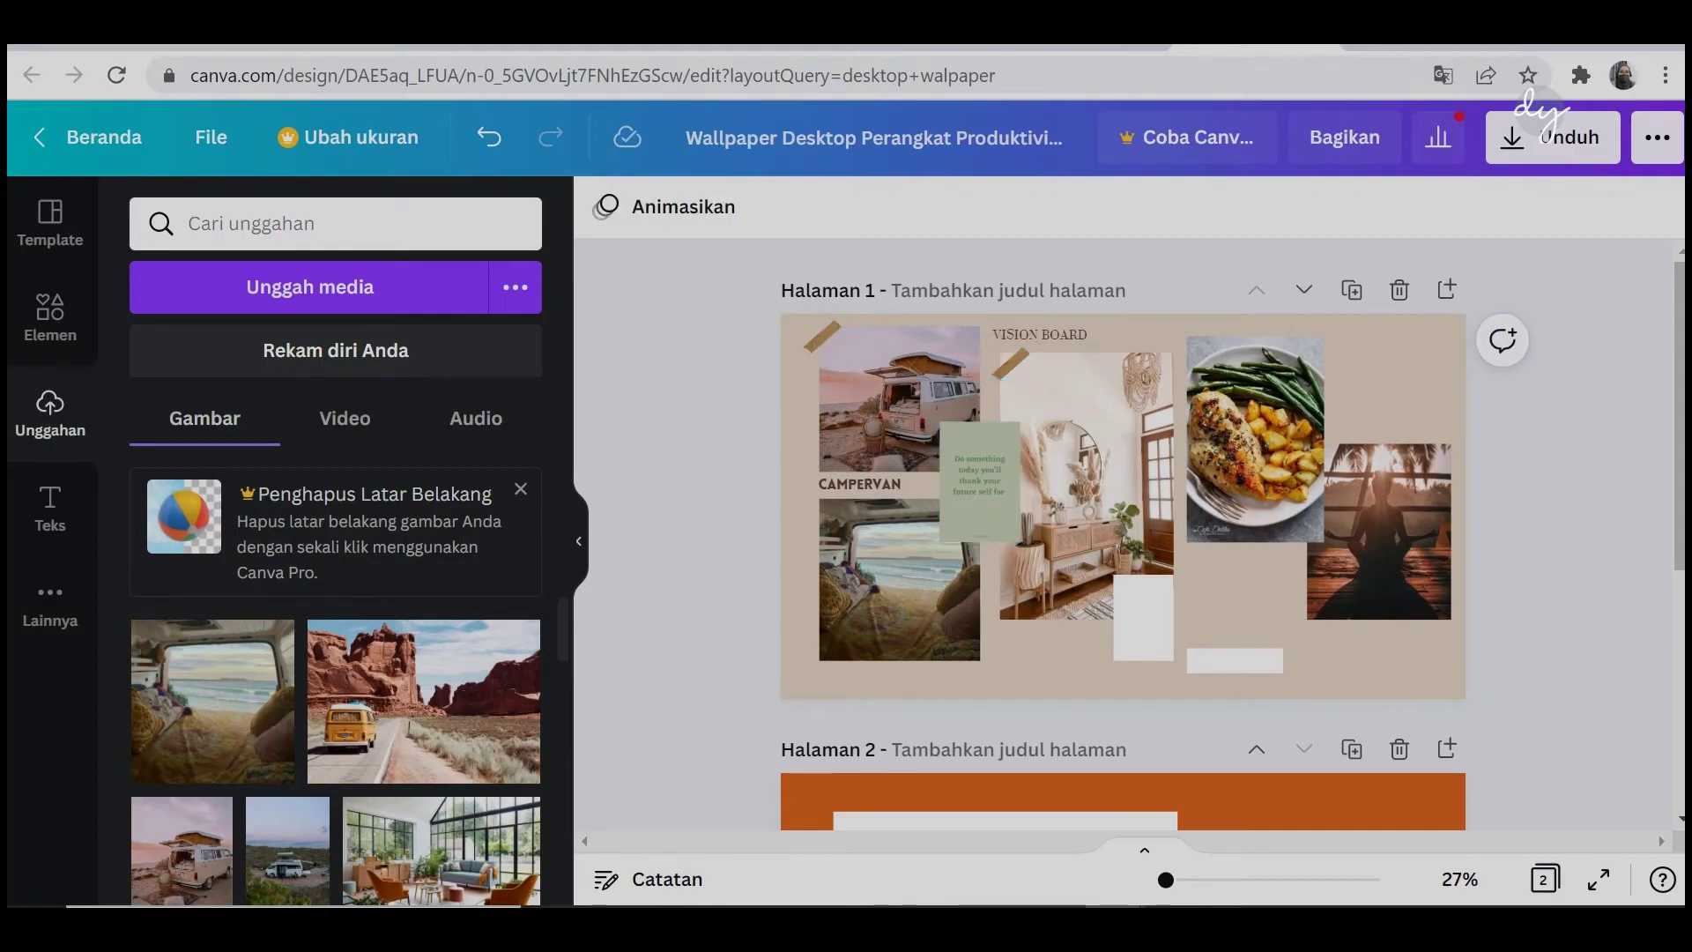
left_click_drag(1221, 498, 1216, 493)
key("ctrl+v")
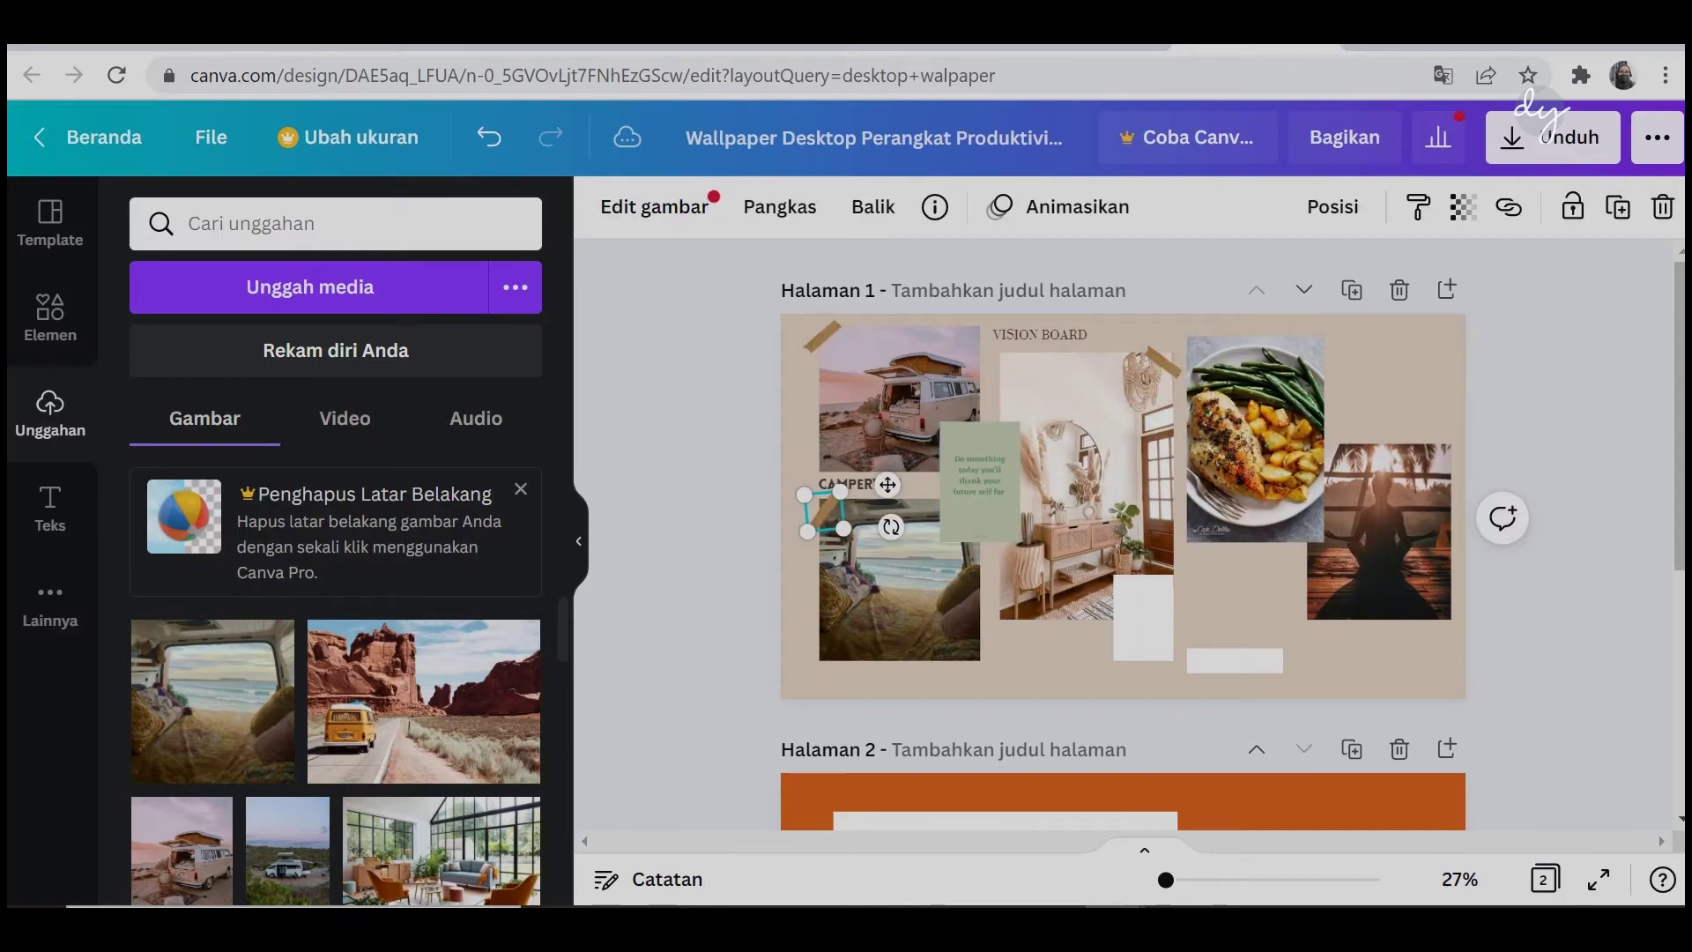
left_click_drag(825, 511, 1324, 350)
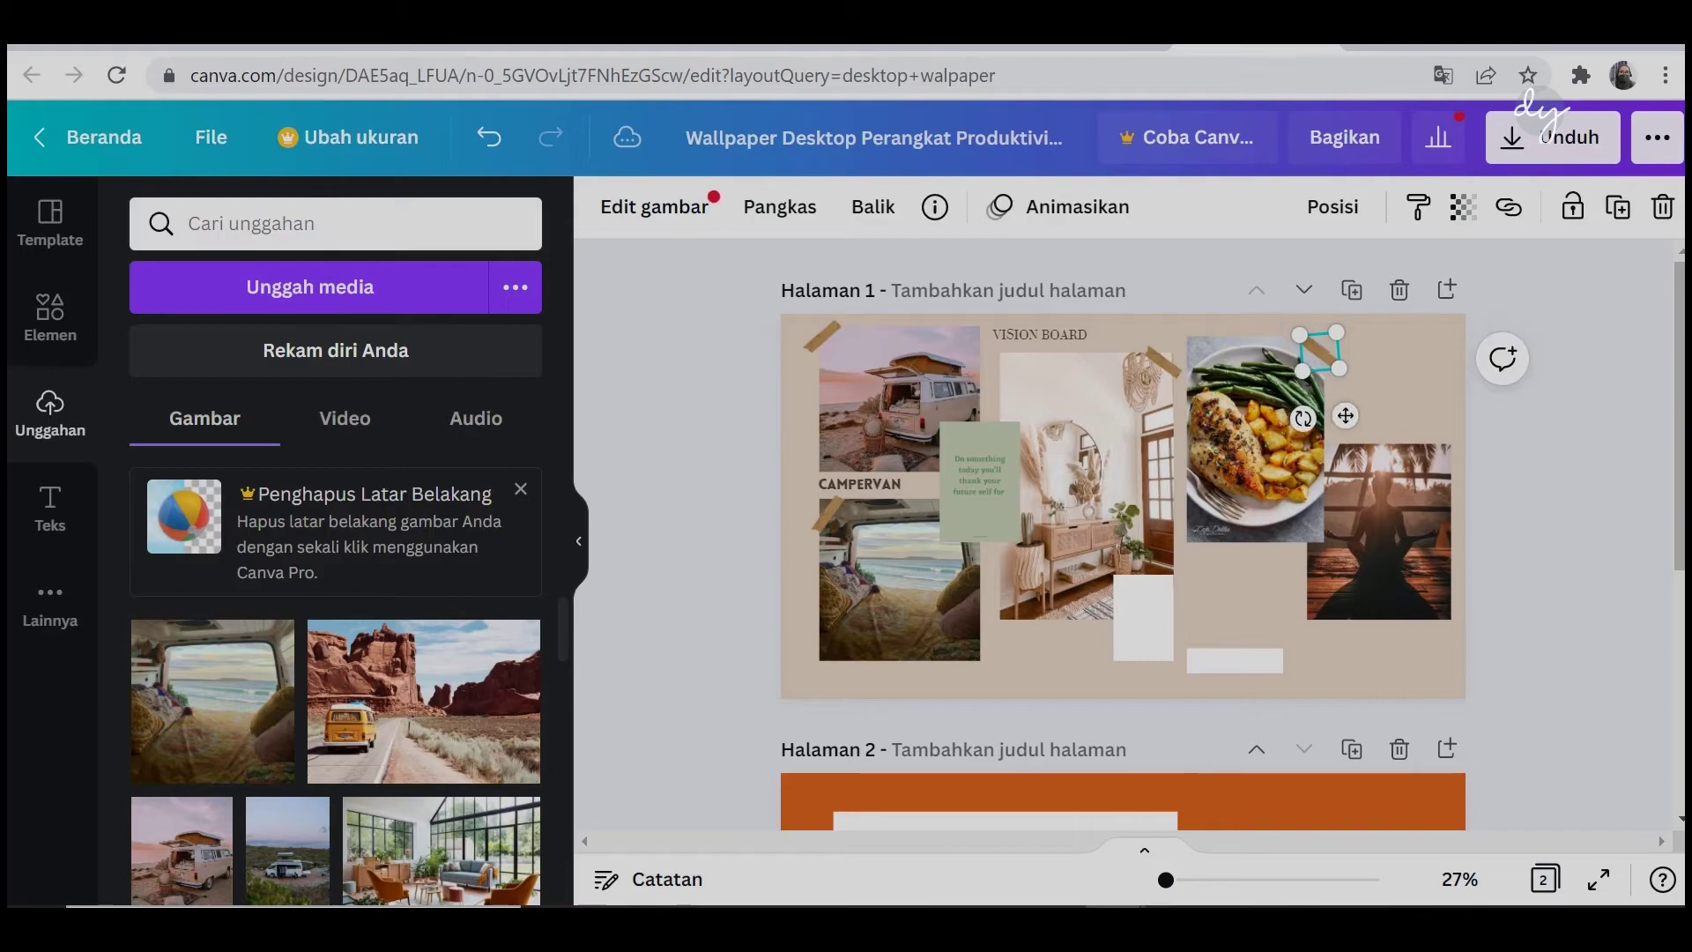
key("Escape")
Remove the white rectangle overlapping the home interior photo and caption the photo "SAVING FOR A HOUSE" in the campervan caption's style.
left_click(1143, 617)
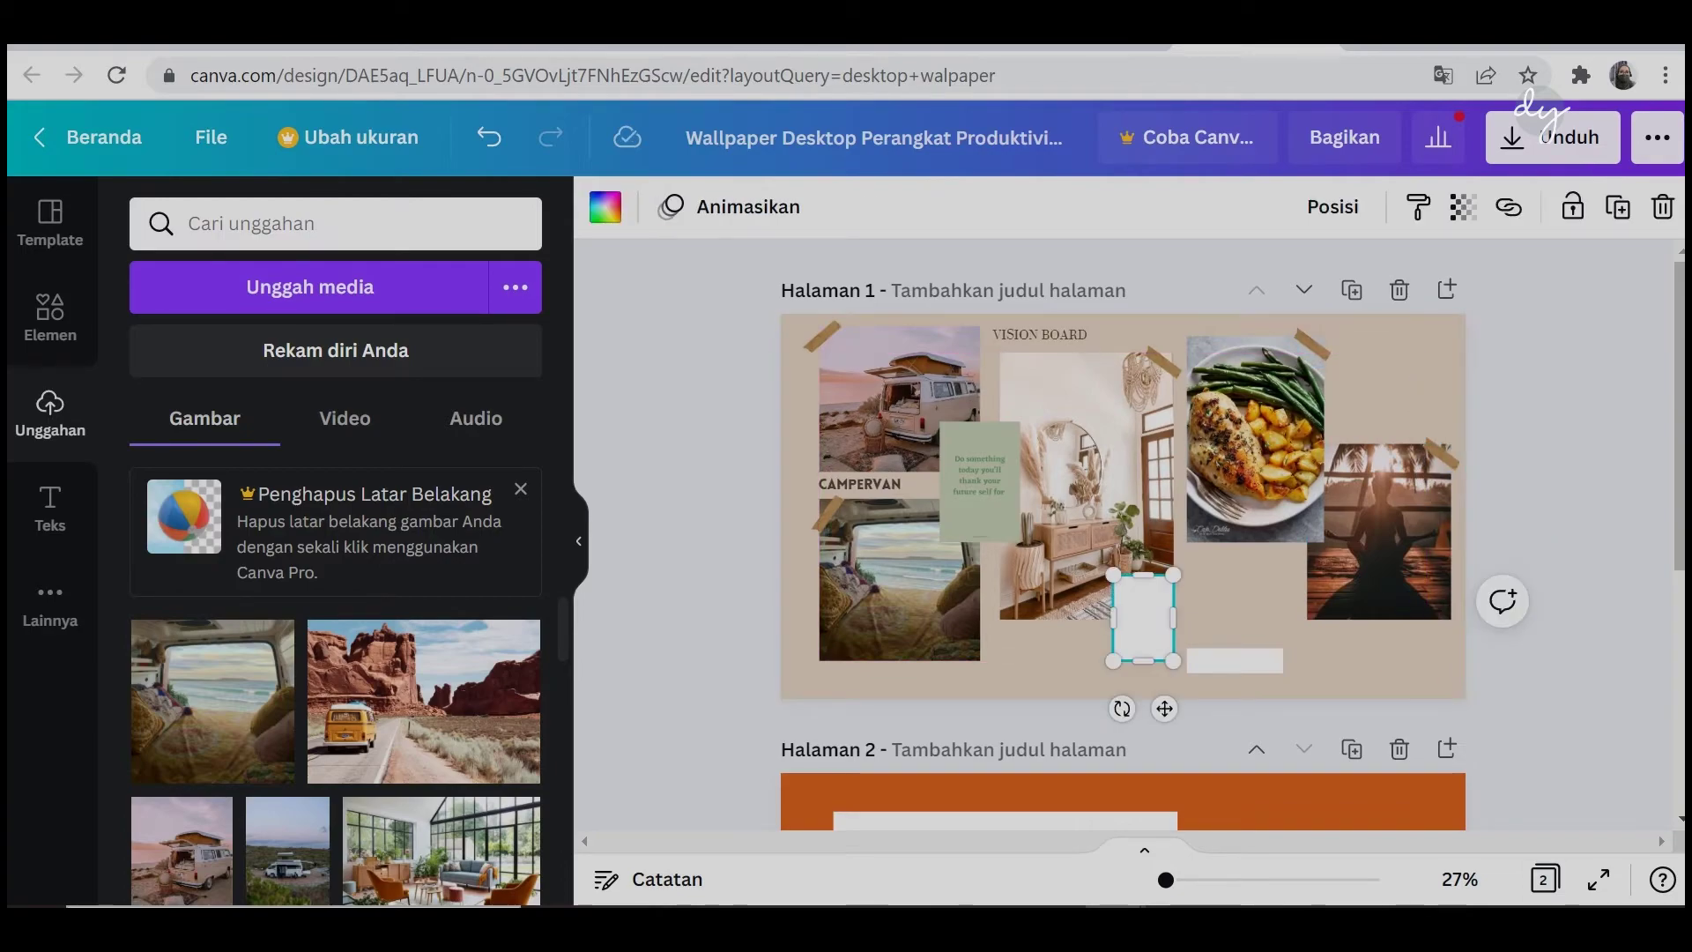
key("Escape")
key("ctrl+alt+p")
key("Escape")
left_click(860, 483)
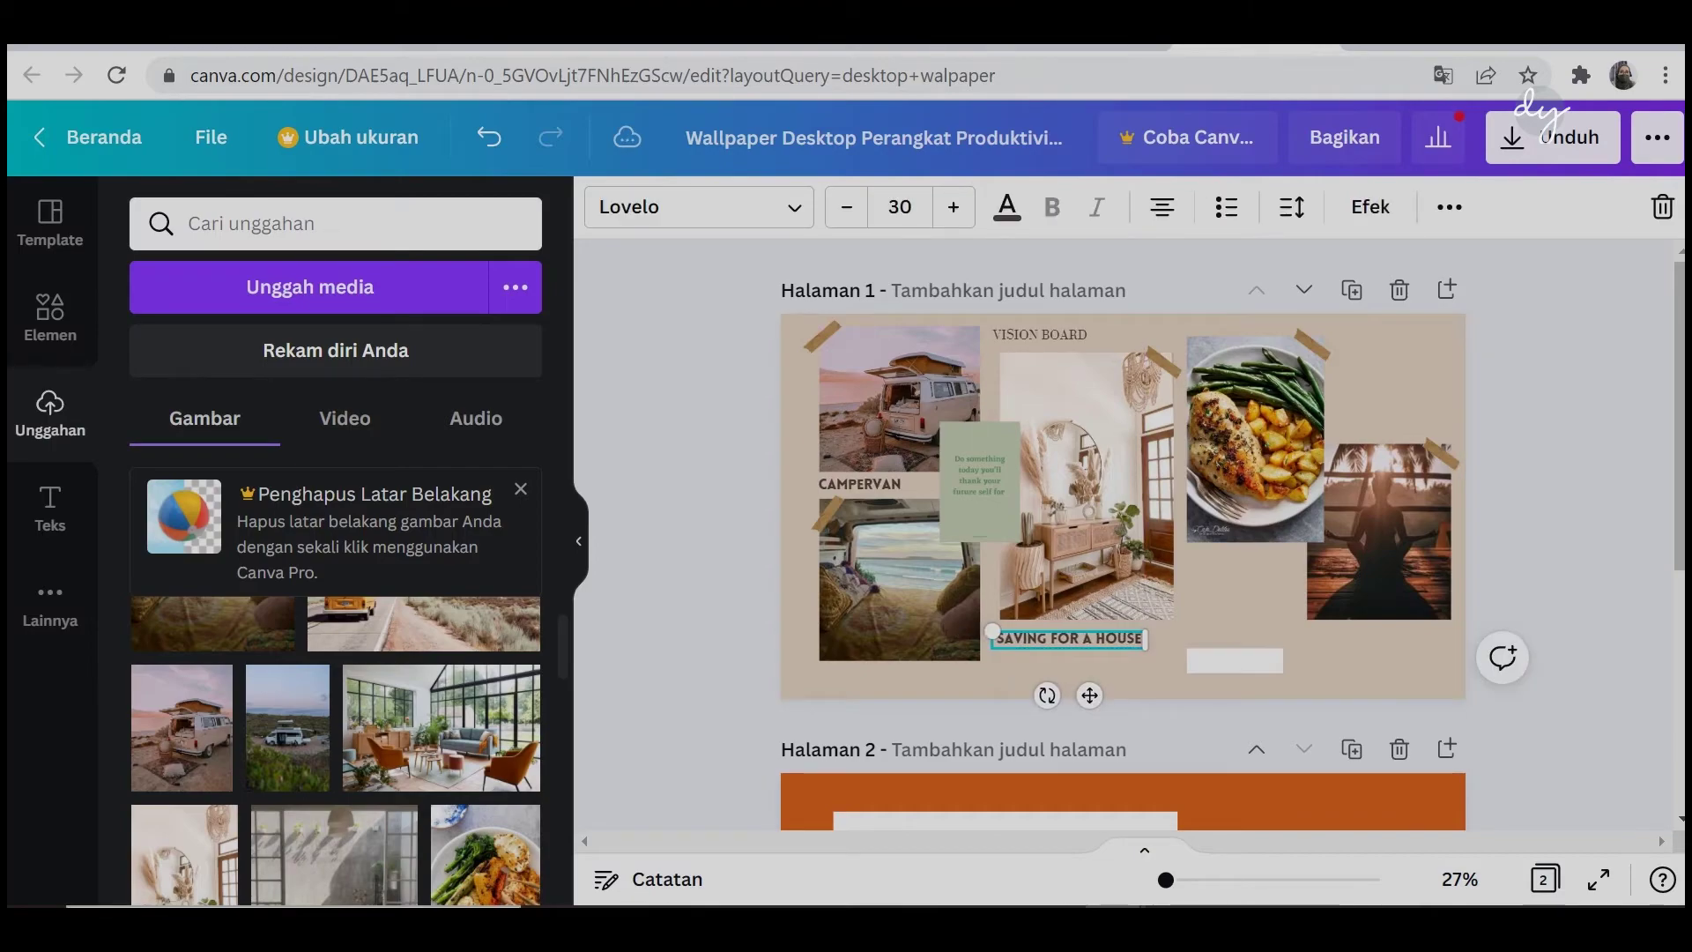
right_click(1071, 634)
left_click(849, 450)
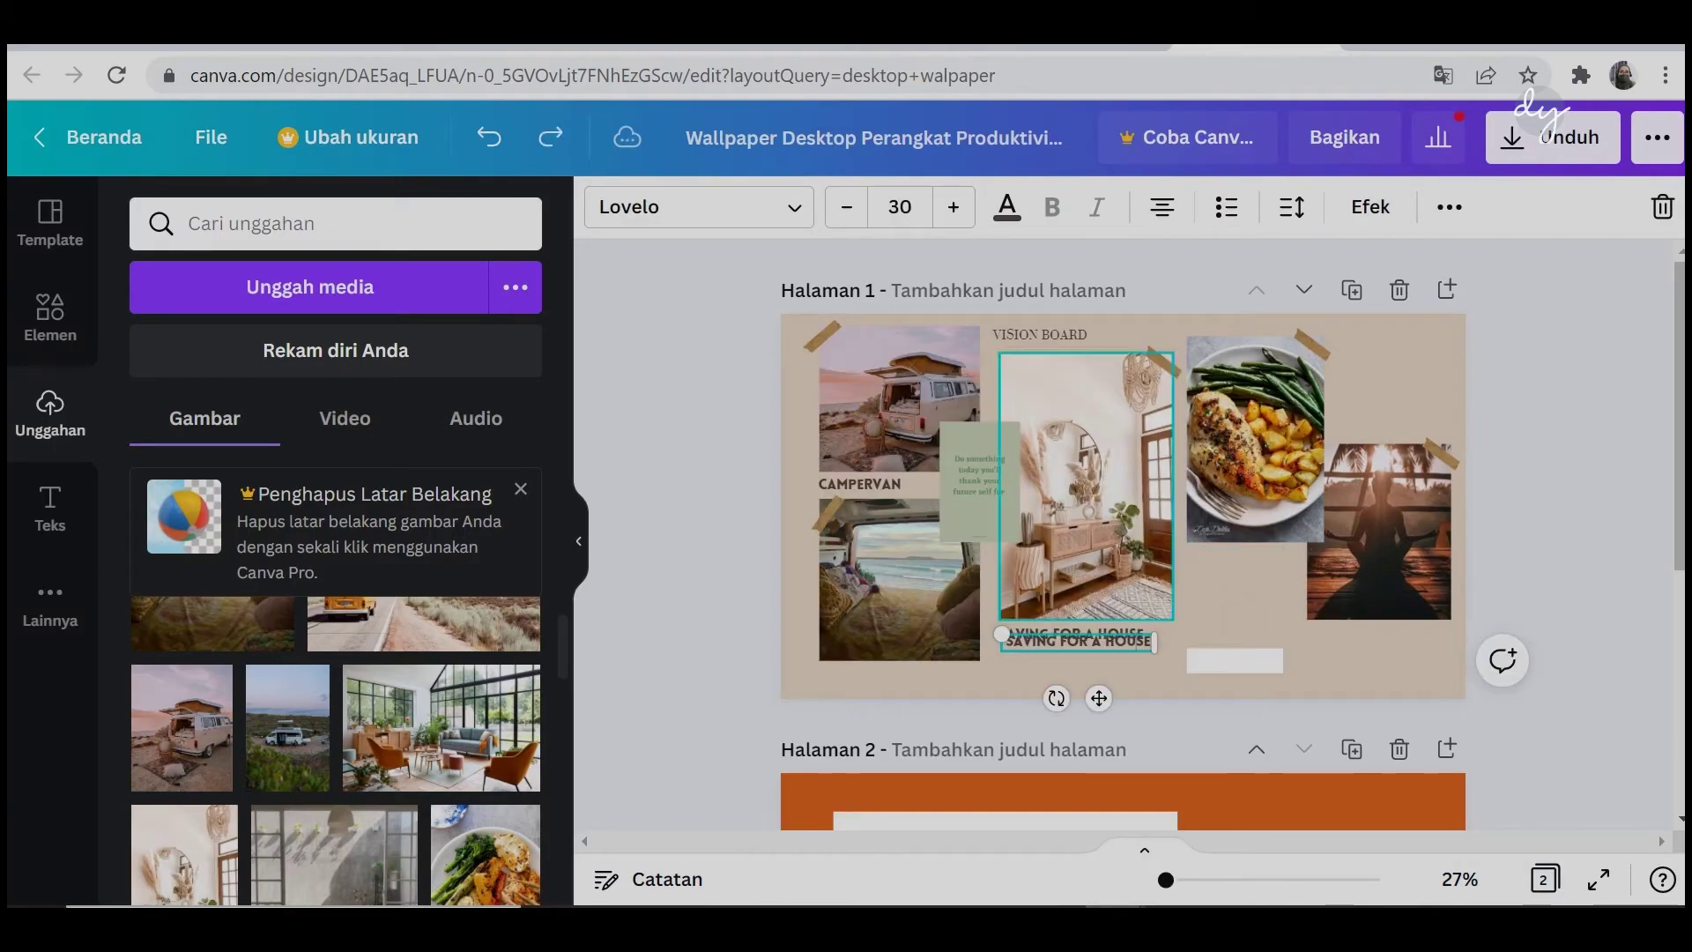
Caption the food photo "EAT HEALTHY FOOD" and the meditation photo "WORKOUT DAILY", and give all photo captions a thinner font.
left_click_drag(1252, 626, 1280, 604)
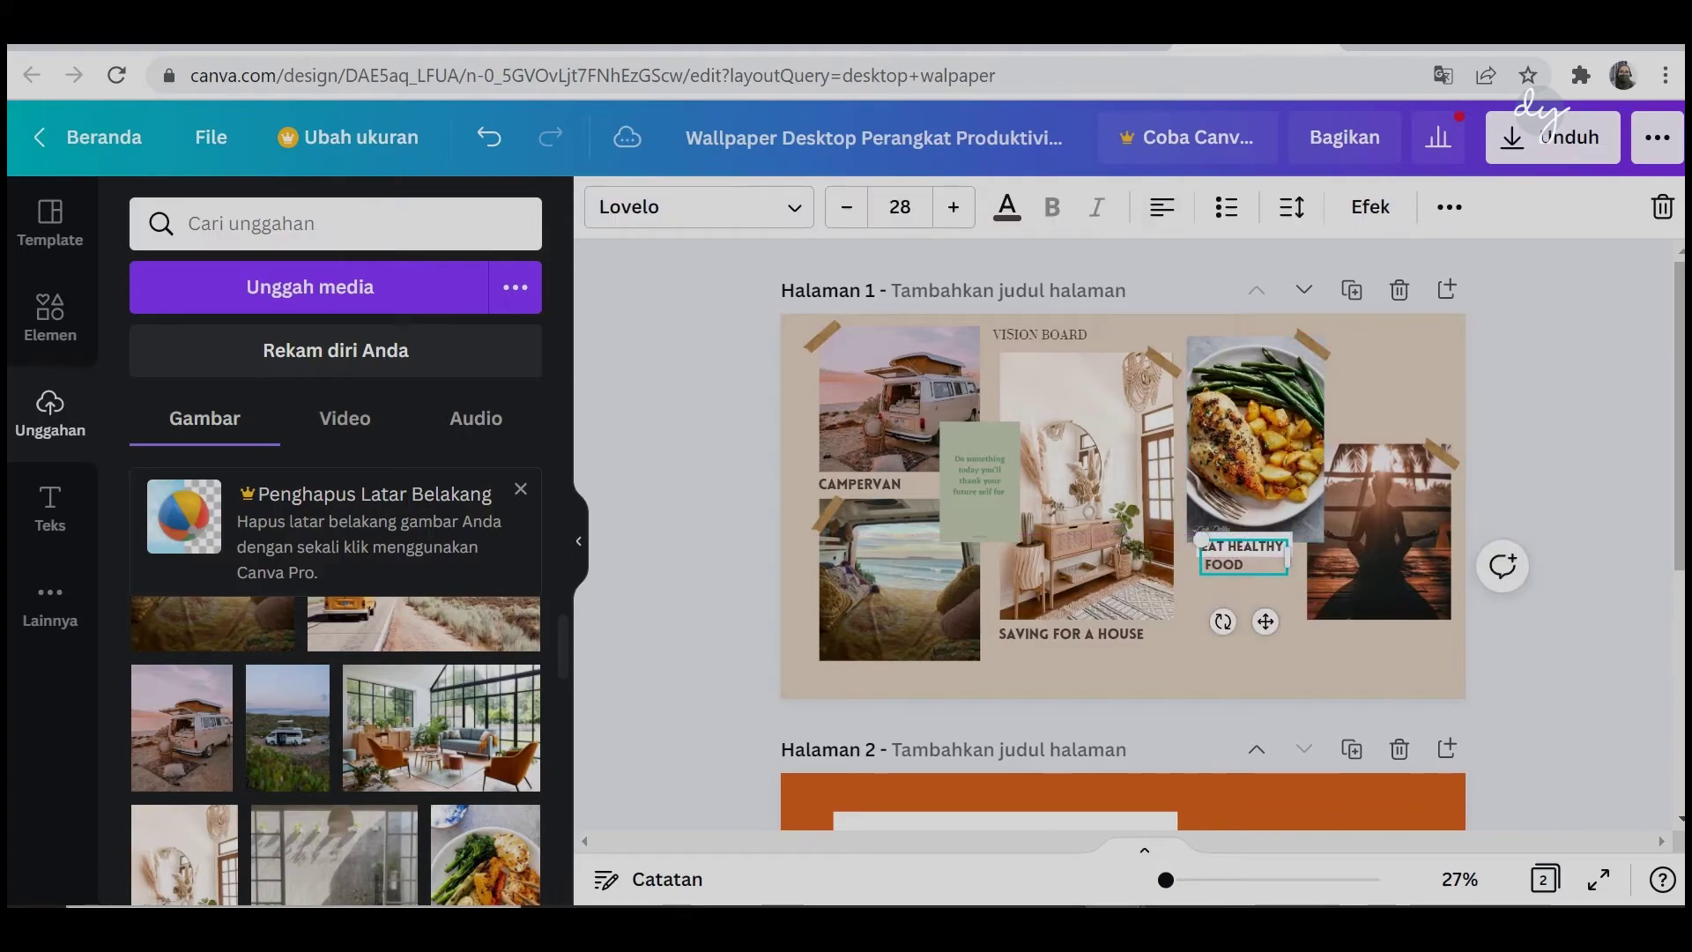
key("Escape")
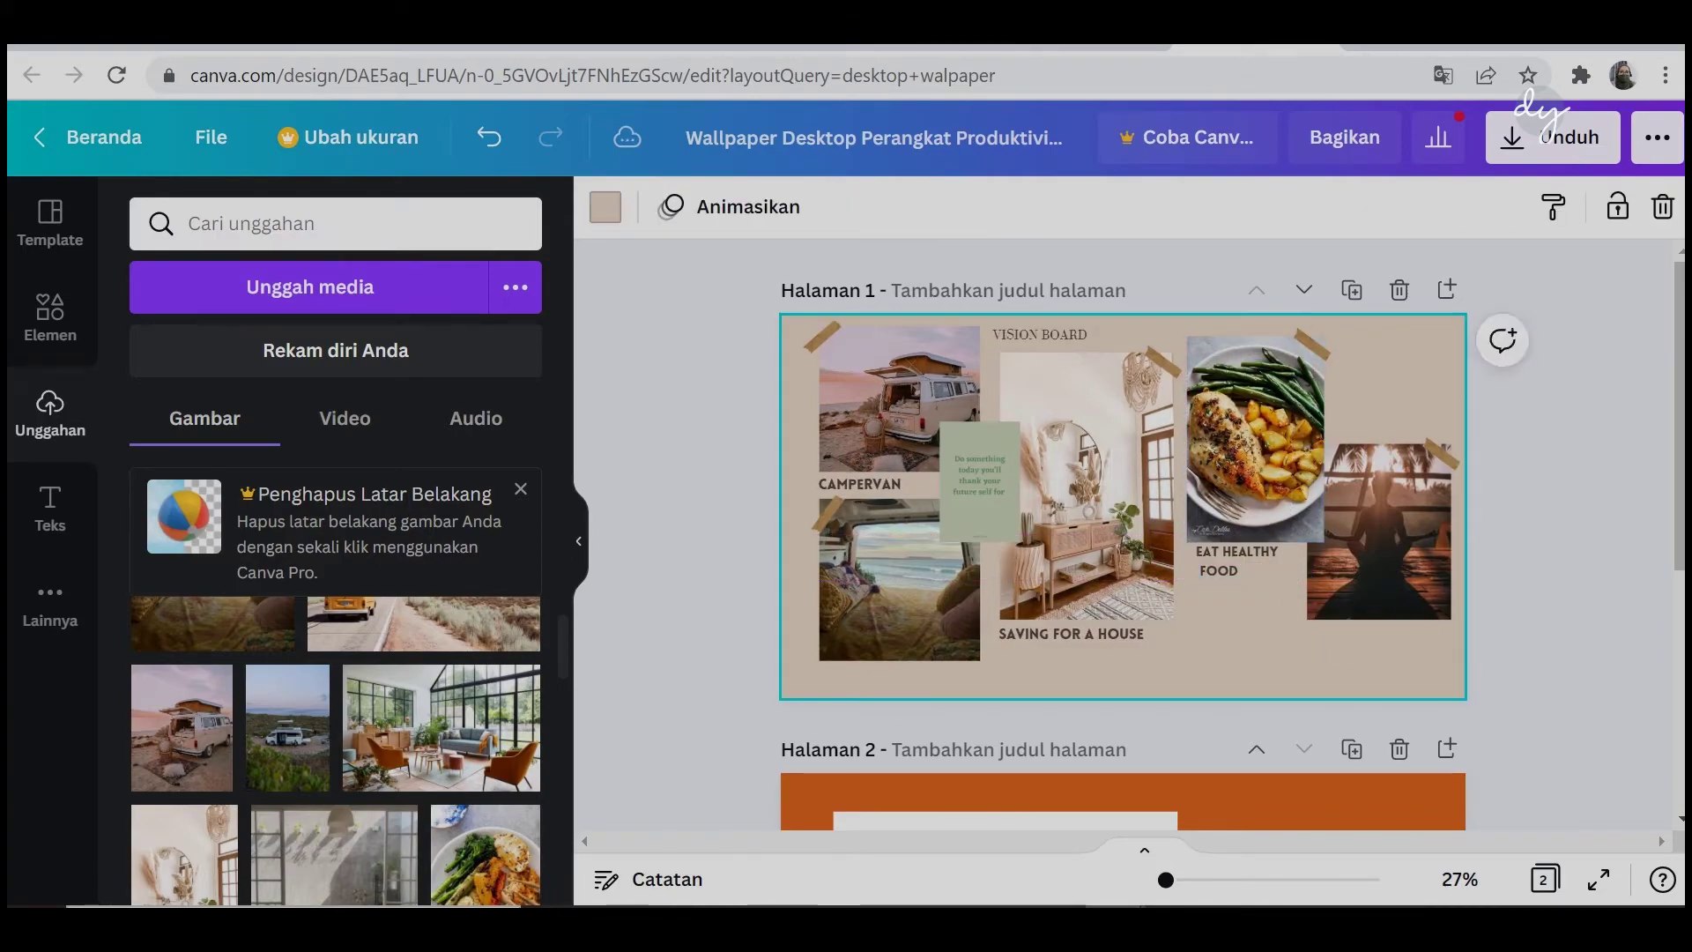
left_click_drag(1071, 634, 1346, 659)
key("Escape")
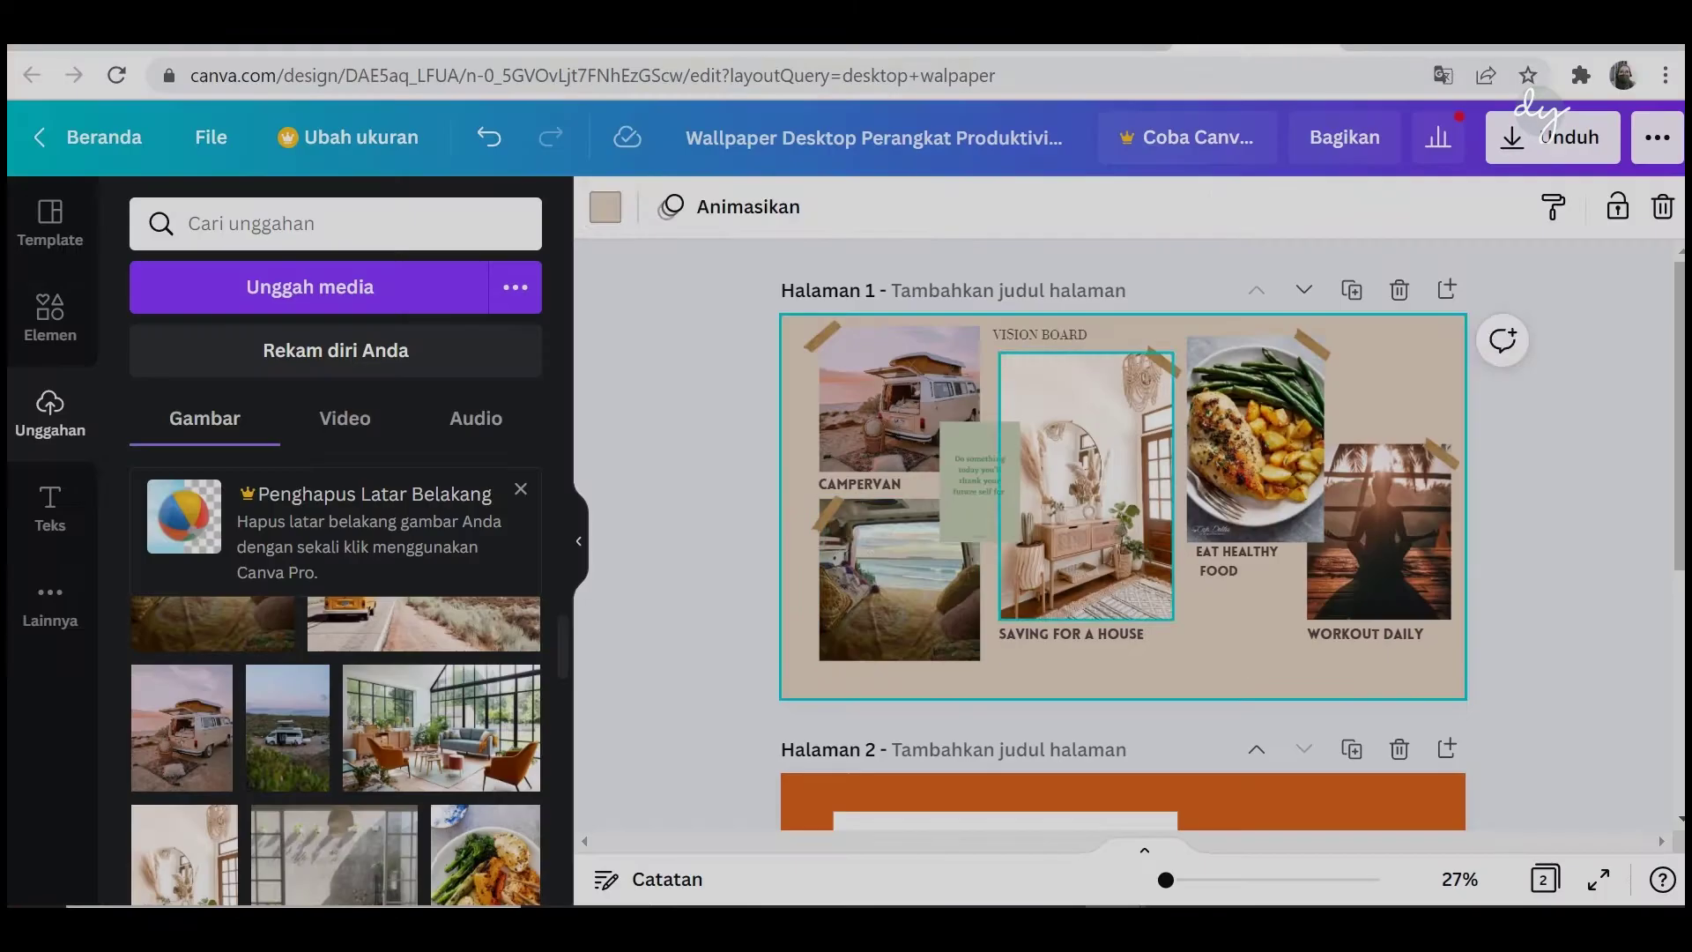
left_click(860, 482)
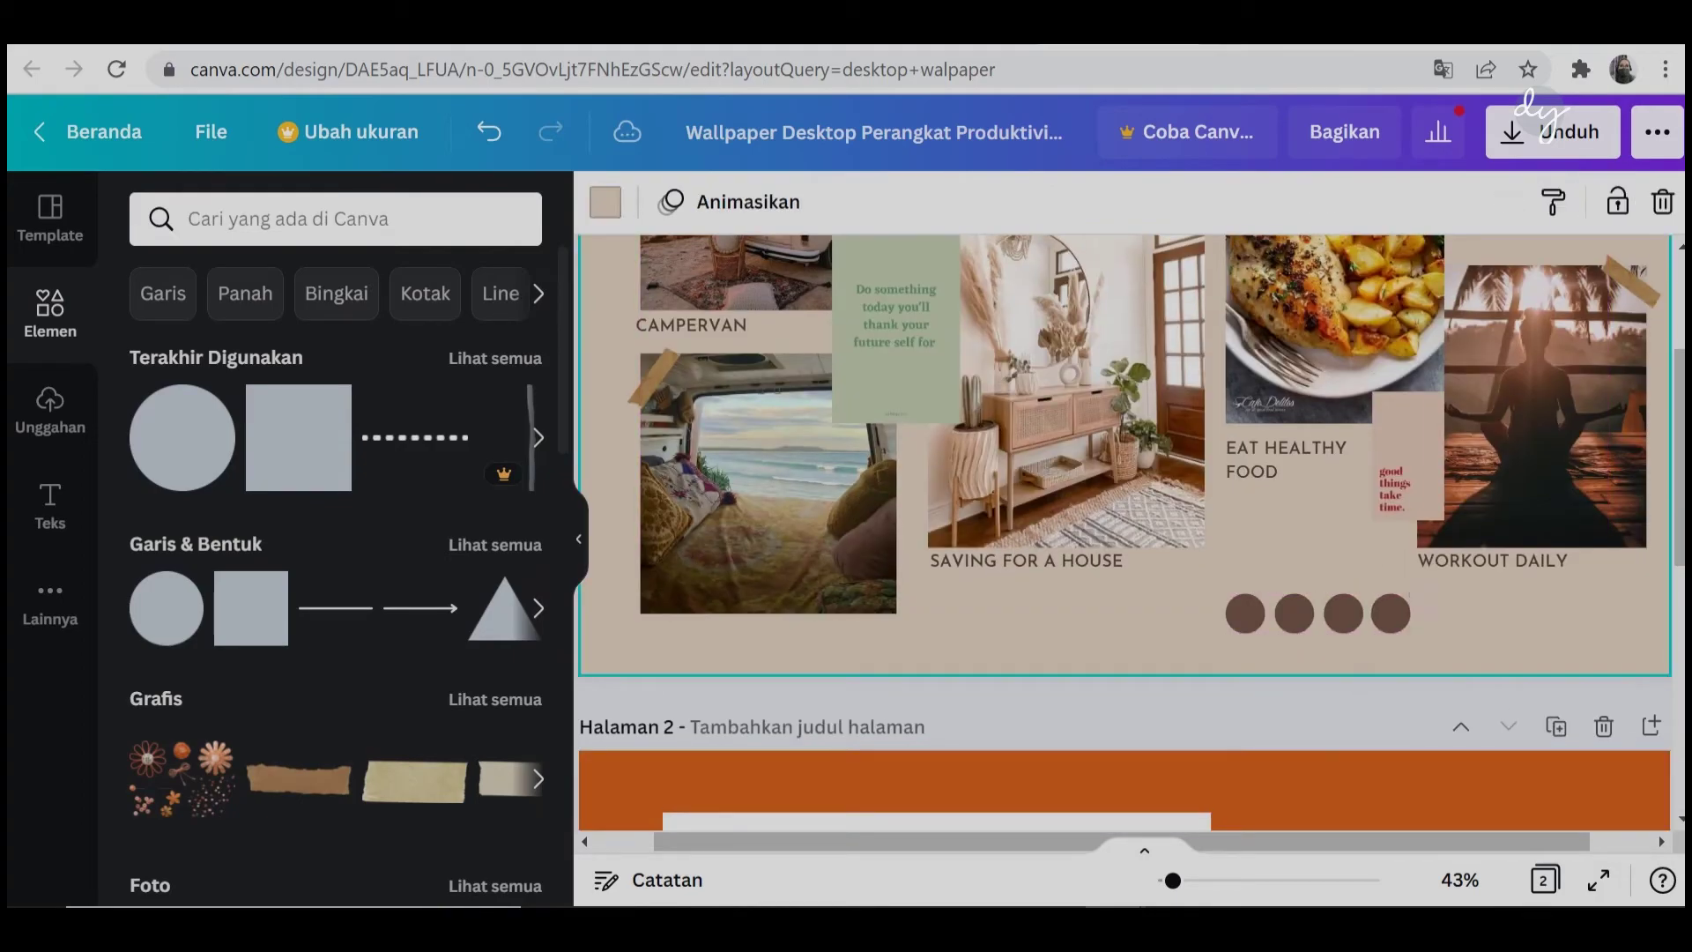
Add a row of four circles in the mood board's brown, pink, green and grey-blue, and place the two sun quote graphics.
key("ctrl+d")
scroll(1123, 529, "down", 3)
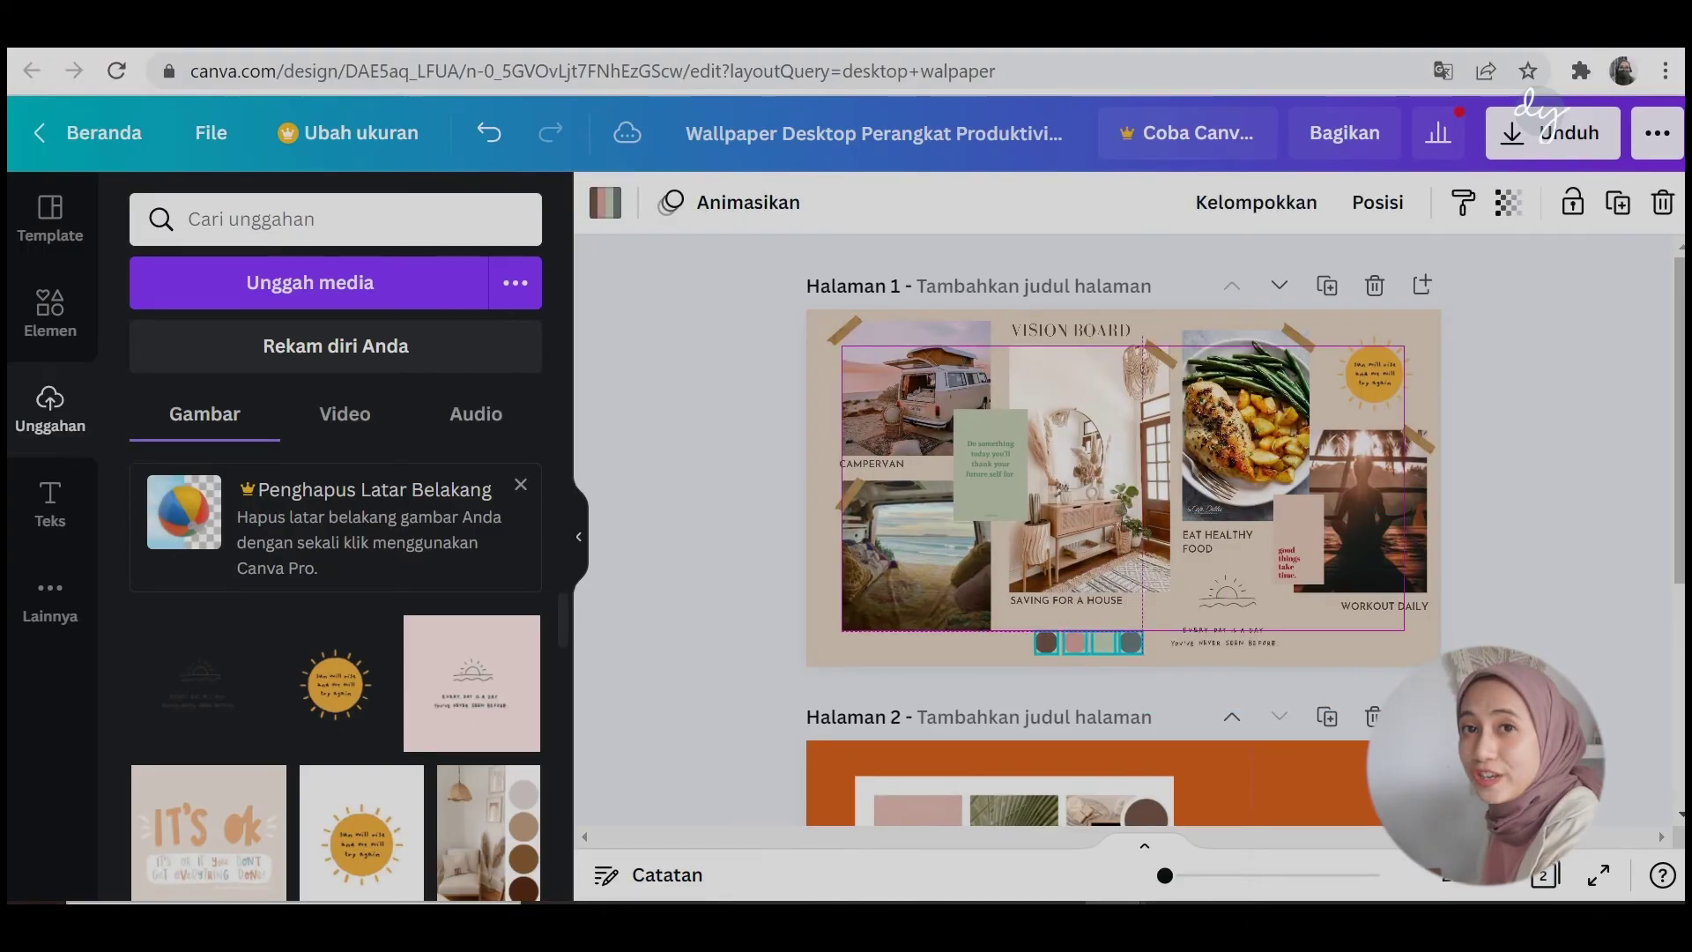
Preview the vision board full screen and download the design.
key("ctrl+alt+p")
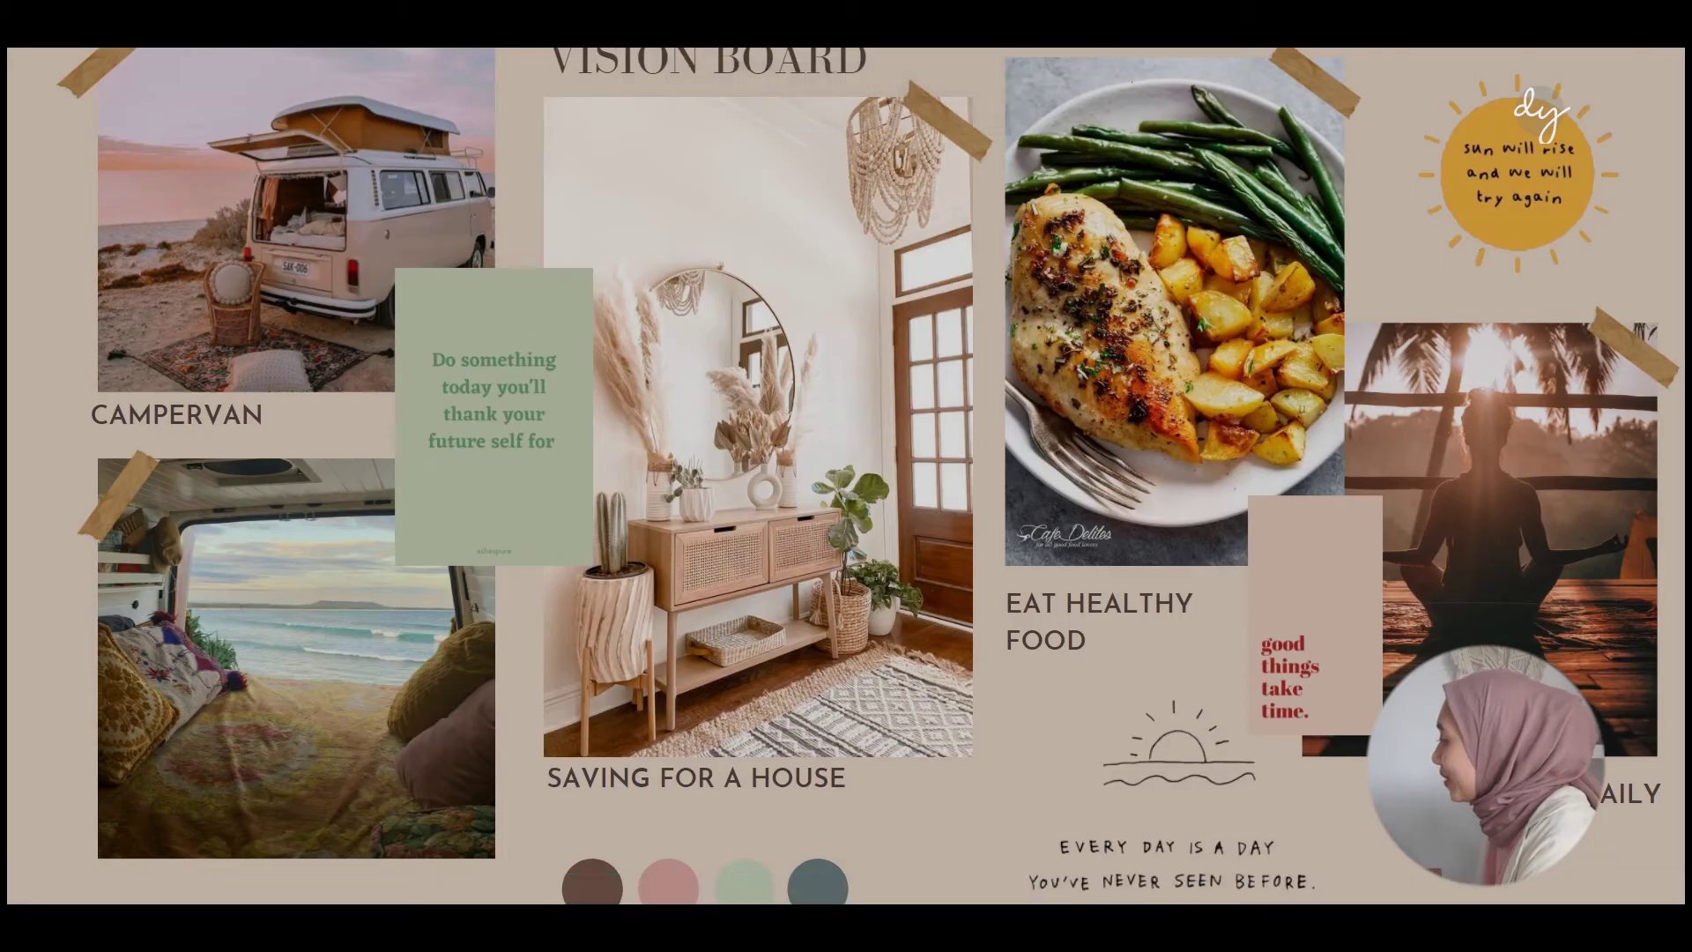
key("Escape")
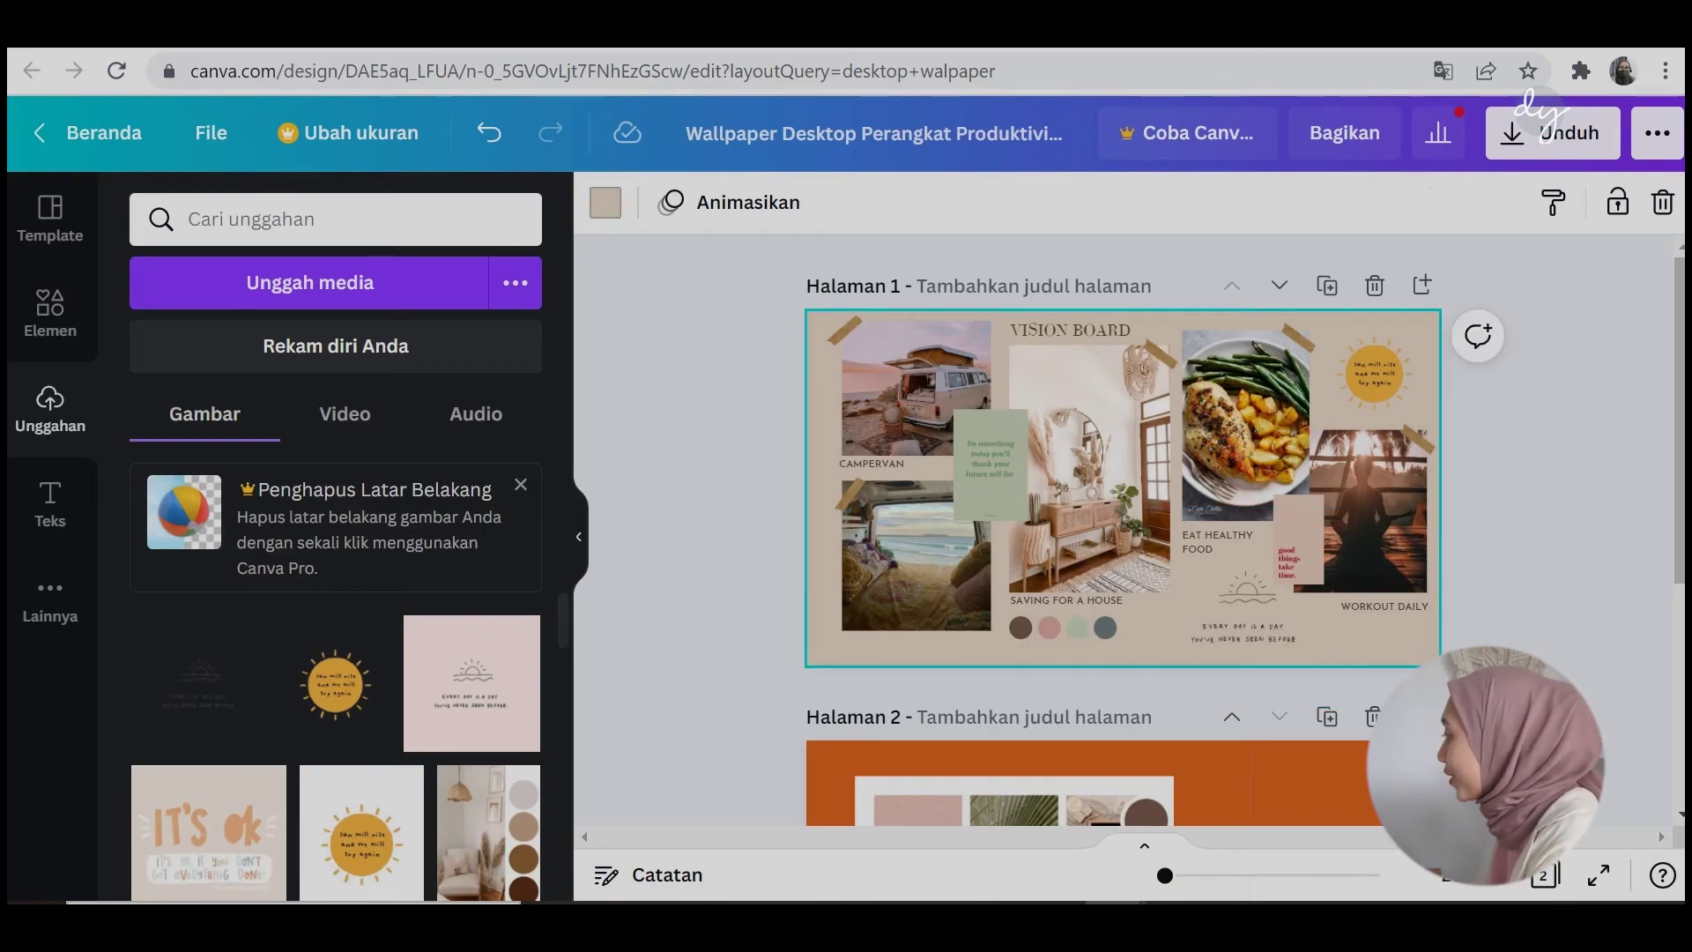
left_click(1553, 132)
left_click(1451, 744)
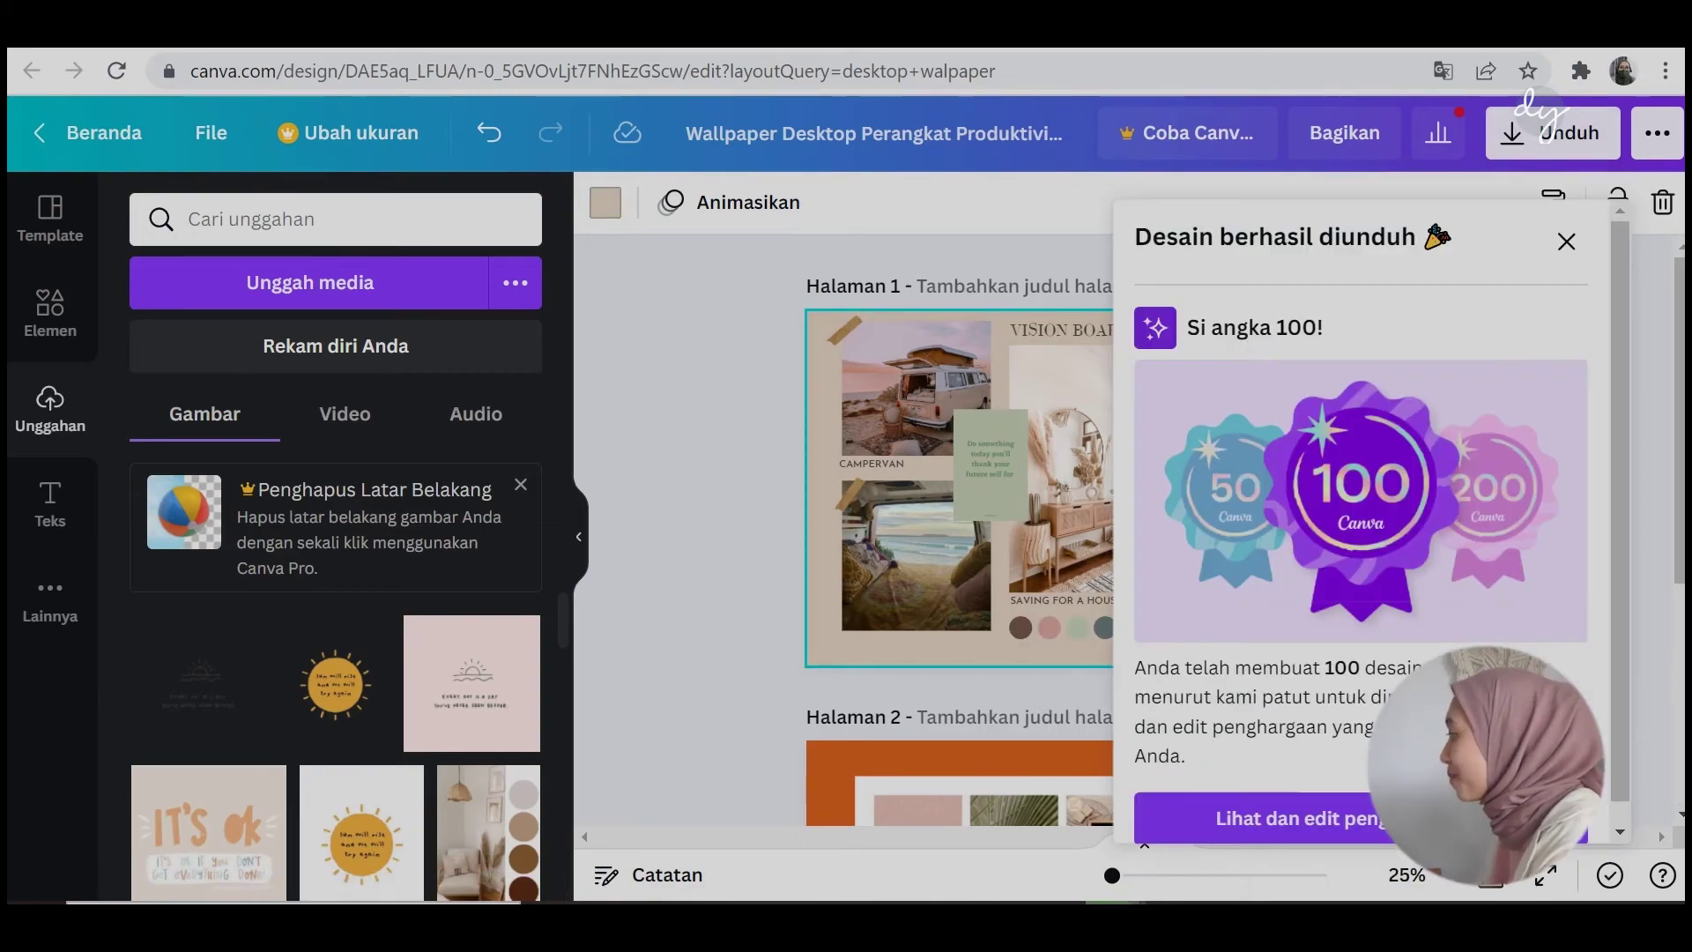